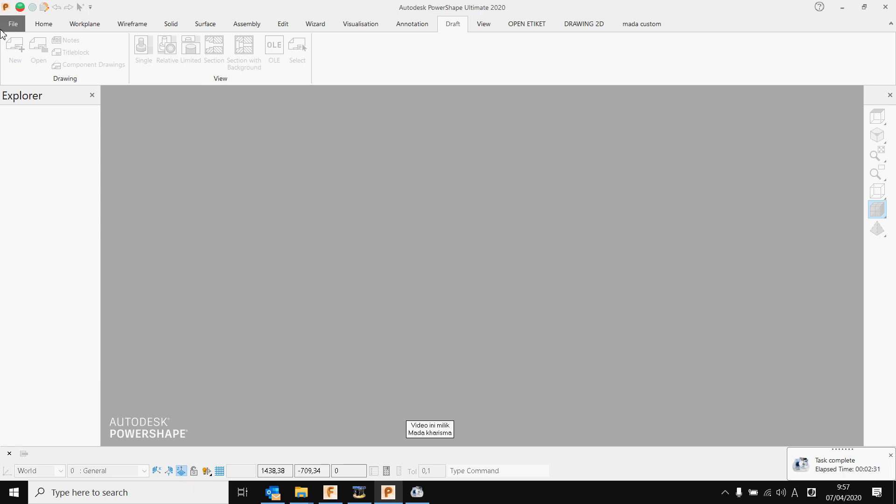
# Create a new model and import Drawing4.dwg from the NRZ folder on the desktop.
pyautogui.click(13, 24)
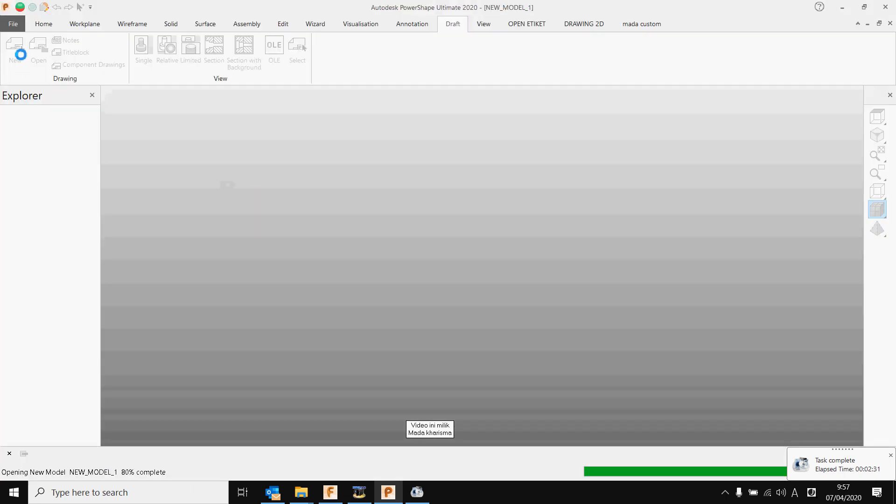
pyautogui.click(17, 26)
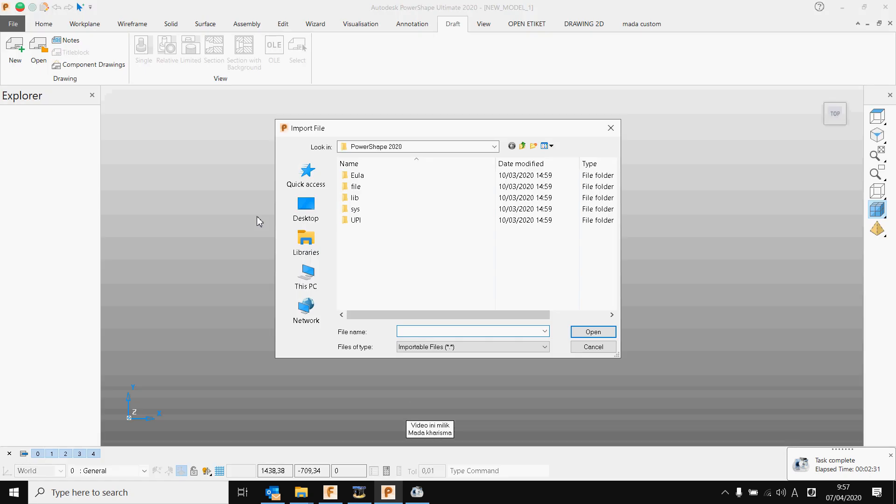
pyautogui.click(306, 212)
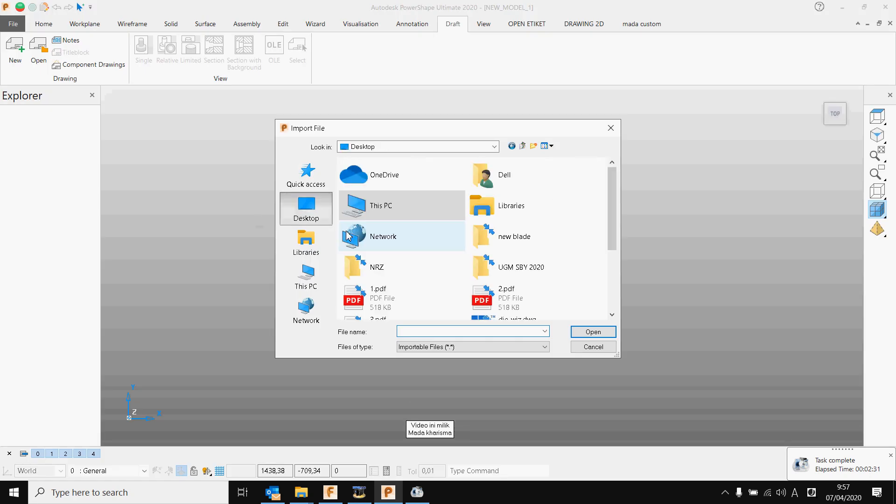
pyautogui.doubleClick(379, 264)
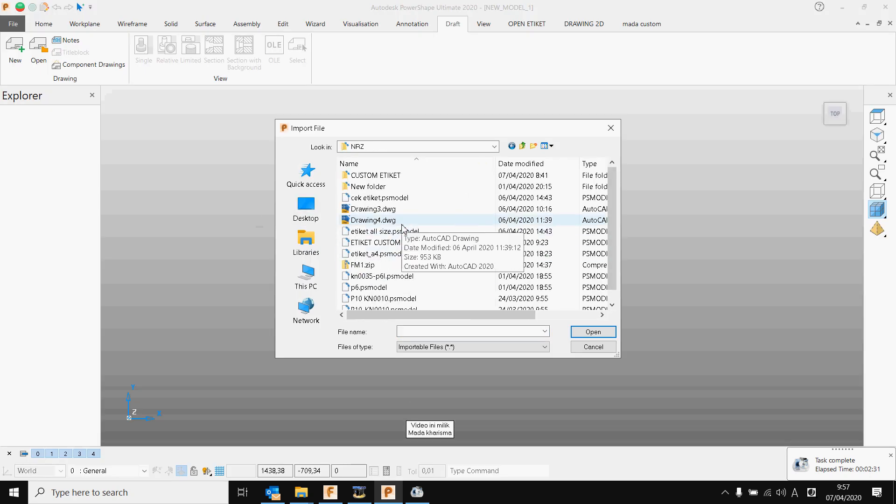
pyautogui.click(372, 220)
pyautogui.click(590, 333)
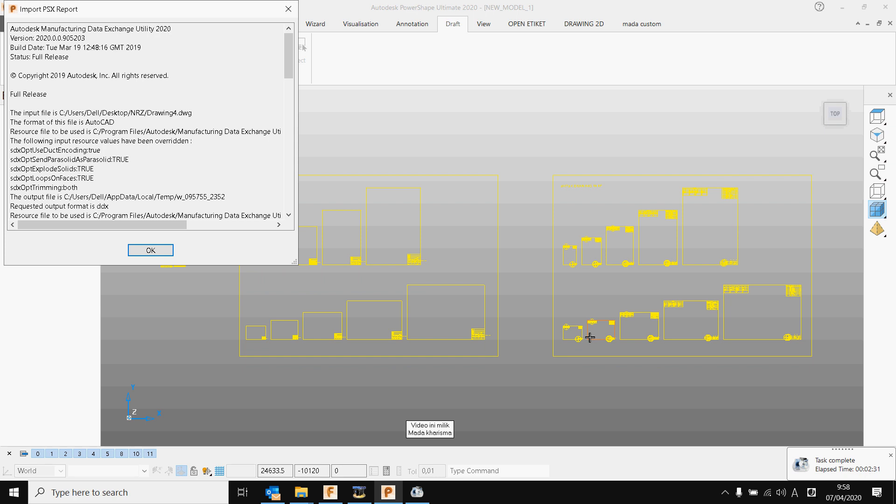
pyautogui.click(147, 250)
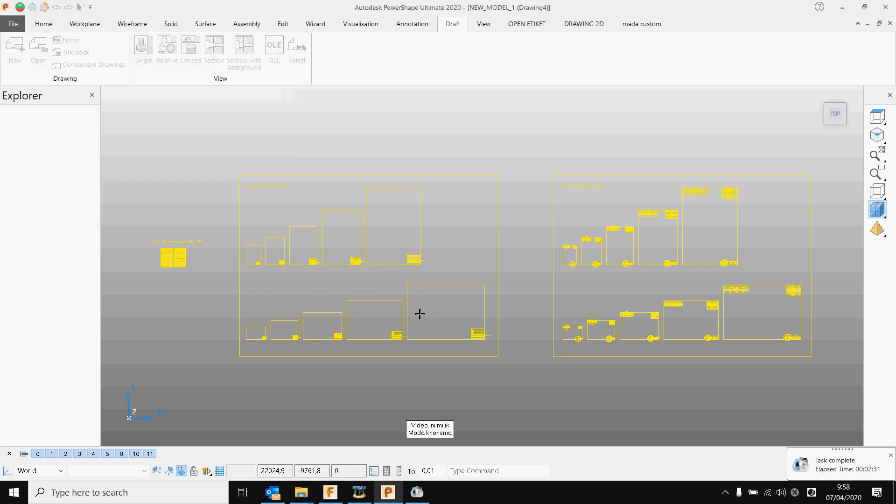
# Copy the smallest landscape frame with its tables and title block from the right-hand group's lower row.
pyautogui.scroll(4, 419, 313)
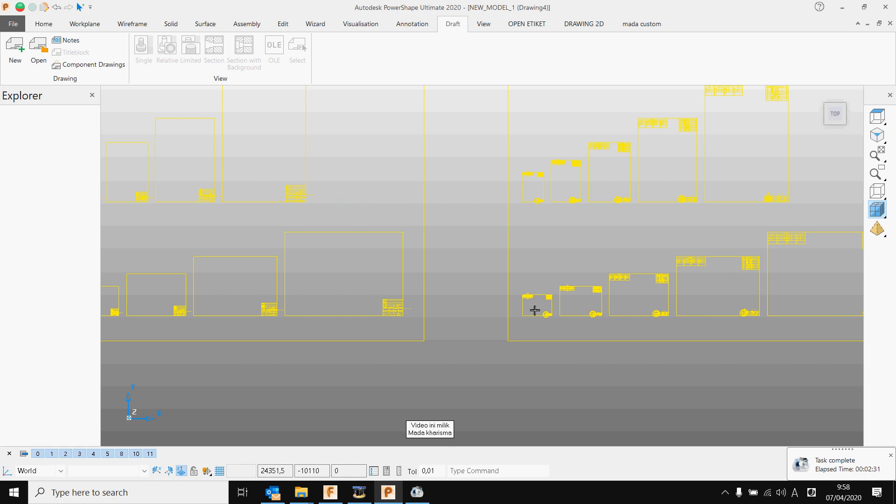
pyautogui.scroll(5, 541, 312)
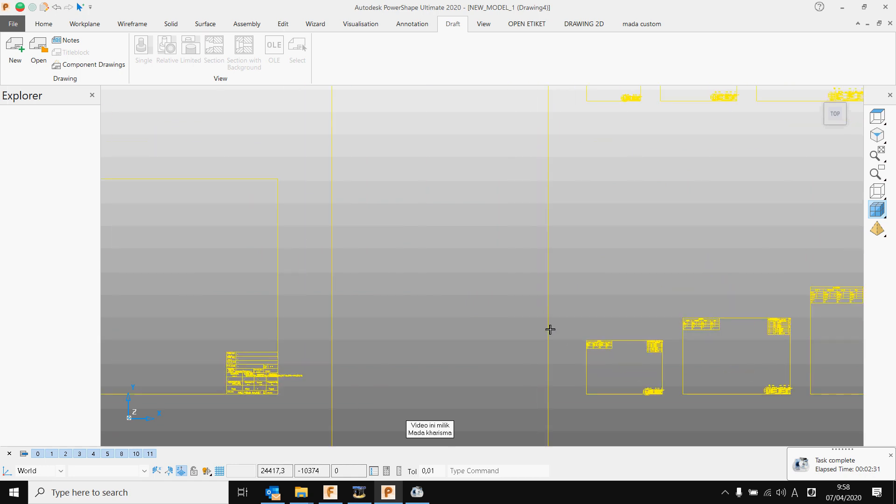
pyautogui.moveTo(466, 240); pyautogui.dragTo(586, 341)
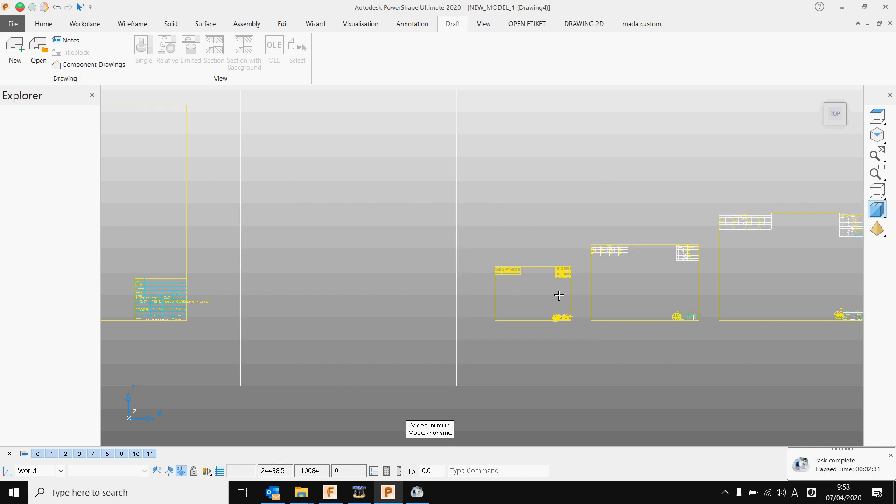
pyautogui.rightClick(563, 274)
pyautogui.click(596, 309)
# Create another new model with a new drawing sheet and set the sheet size to A4, 297 x 210.
pyautogui.click(14, 25)
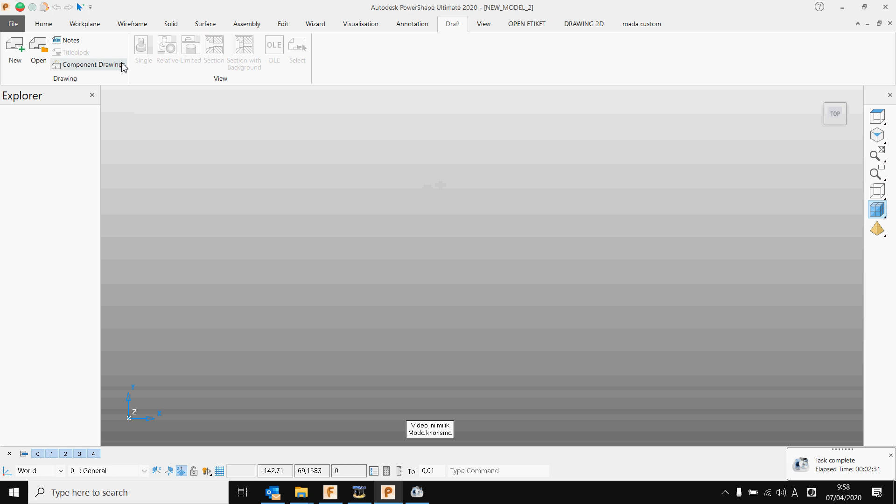
pyautogui.click(16, 47)
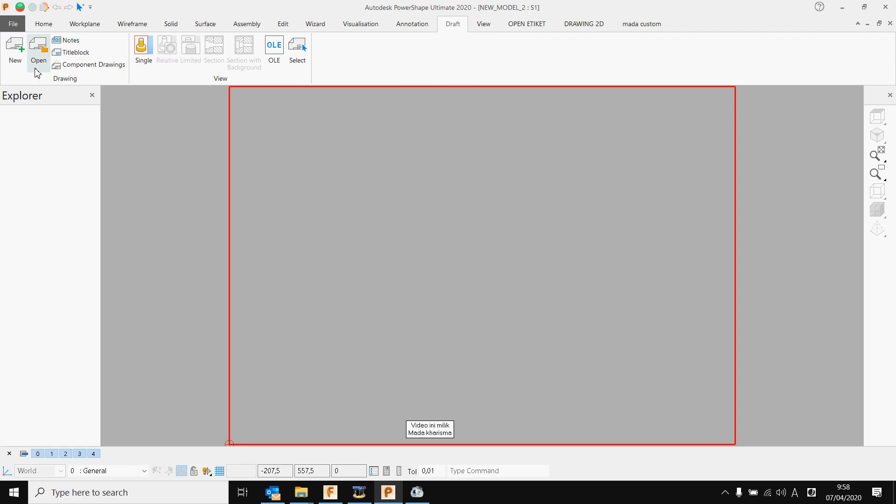
pyautogui.rightClick(335, 178)
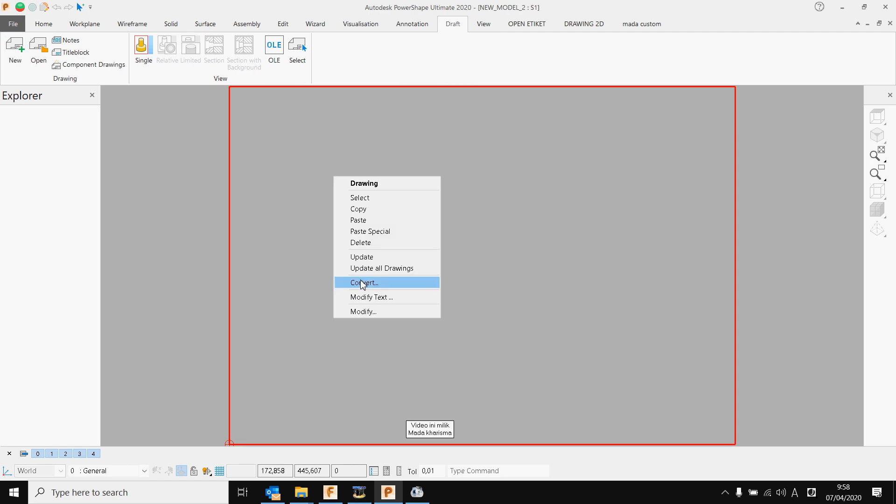
pyautogui.click(385, 320)
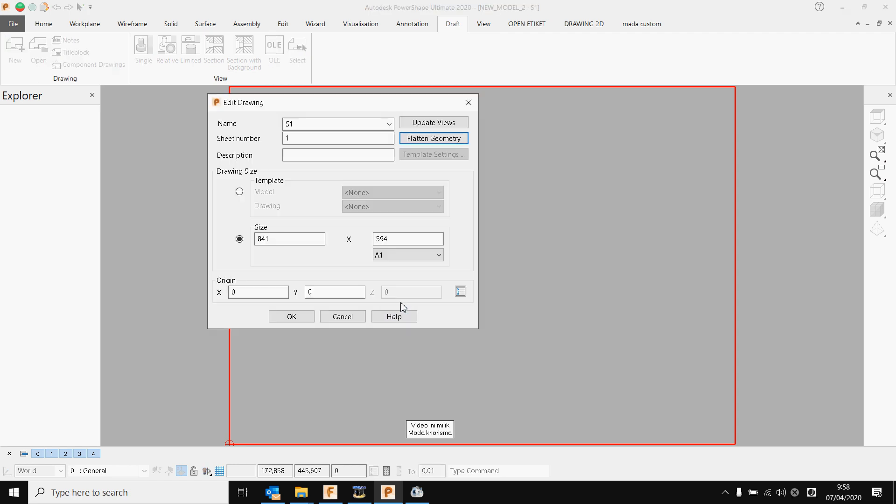
pyautogui.click(413, 255)
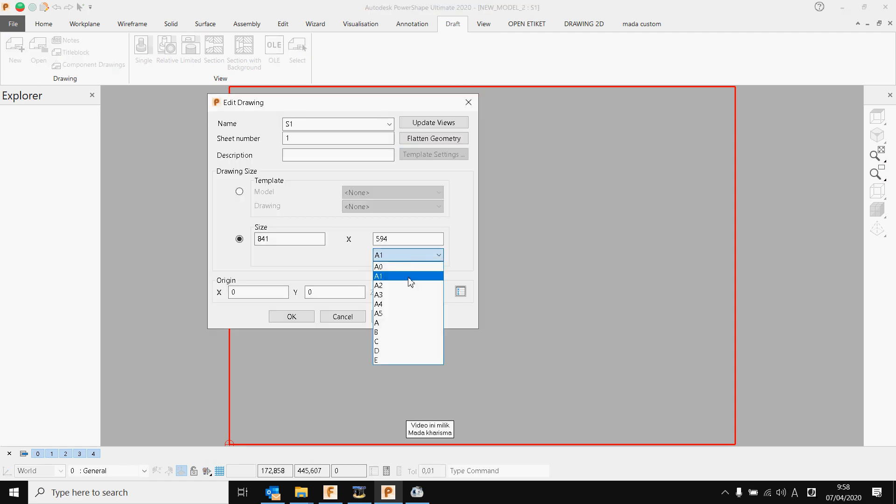
pyautogui.click(406, 304)
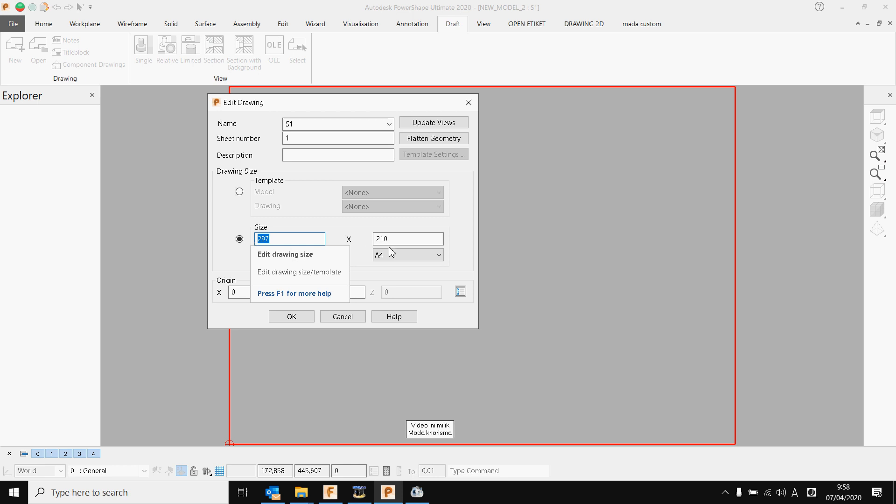
pyautogui.press('Tab')
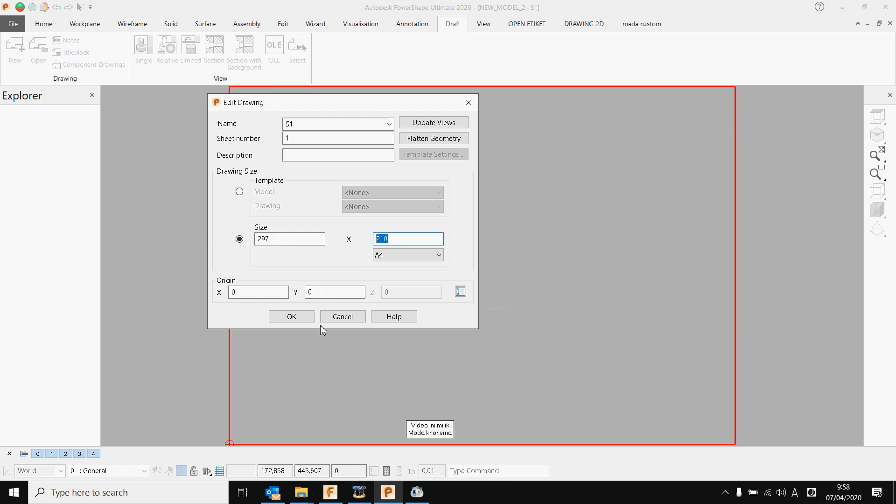
pyautogui.click(302, 321)
# Paste the copied frame and title block into the drawing and select all of the pasted geometry.
pyautogui.rightClick(353, 207)
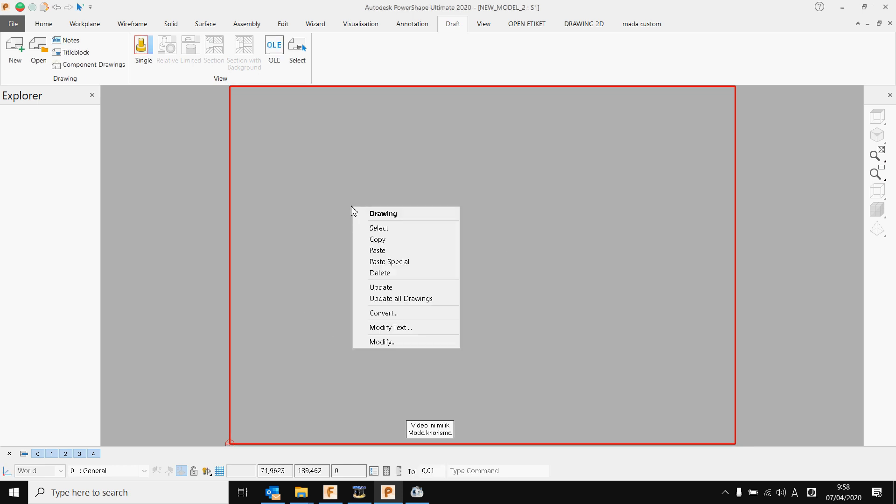
pyautogui.click(43, 22)
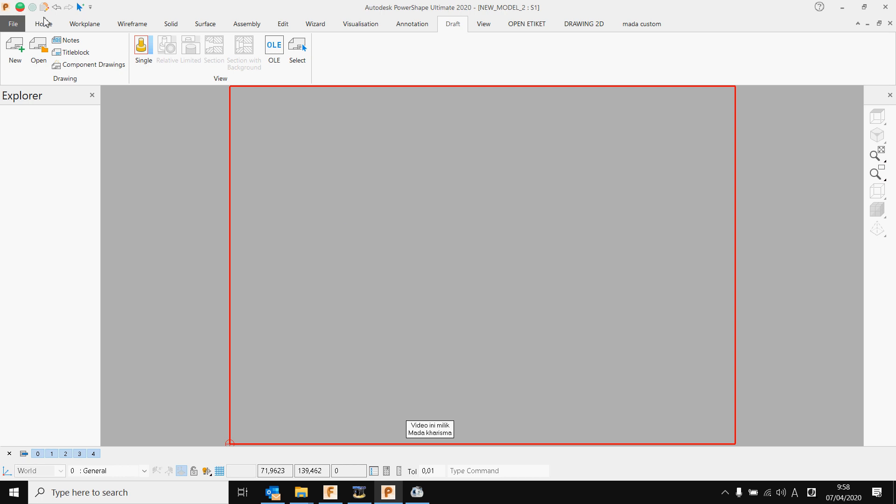
pyautogui.click(22, 62)
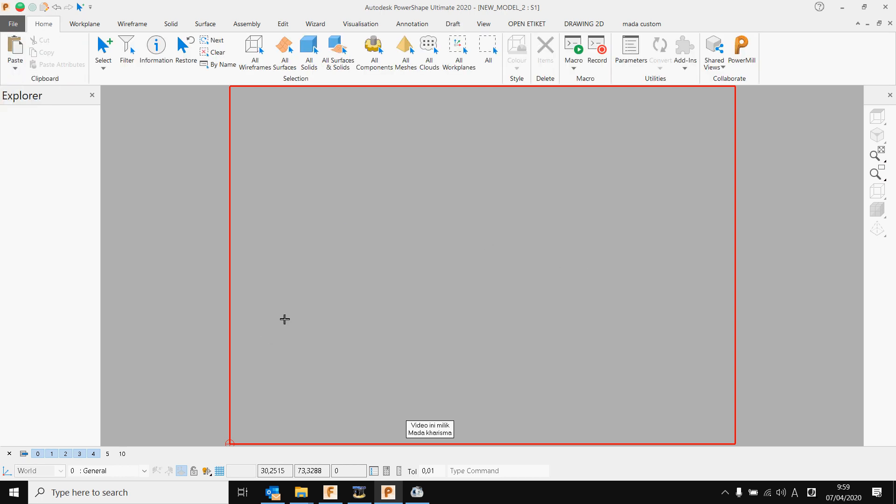
pyautogui.keyDown('ctrl'); pyautogui.moveTo(410, 332); pyautogui.dragTo(385, 397, button='middle'); pyautogui.keyUp('ctrl')
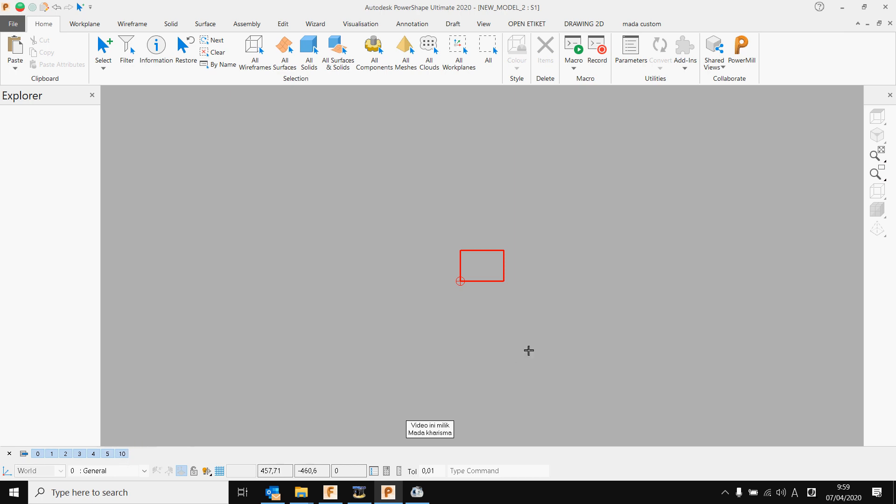
pyautogui.moveTo(528, 350)
pyautogui.keyDown('ctrl'); pyautogui.mouseDown(button='middle')
pyautogui.moveTo(522, 384)
pyautogui.moveTo(672, 393)
pyautogui.mouseUp(button='middle'); pyautogui.keyUp('ctrl')
pyautogui.keyDown('shift'); pyautogui.moveTo(607, 365); pyautogui.dragTo(474, 320, button='middle'); pyautogui.keyUp('shift')
pyautogui.keyDown('ctrl'); pyautogui.moveTo(601, 338); pyautogui.dragTo(595, 366, button='middle'); pyautogui.keyUp('ctrl')
pyautogui.moveTo(576, 278); pyautogui.dragTo(735, 392)
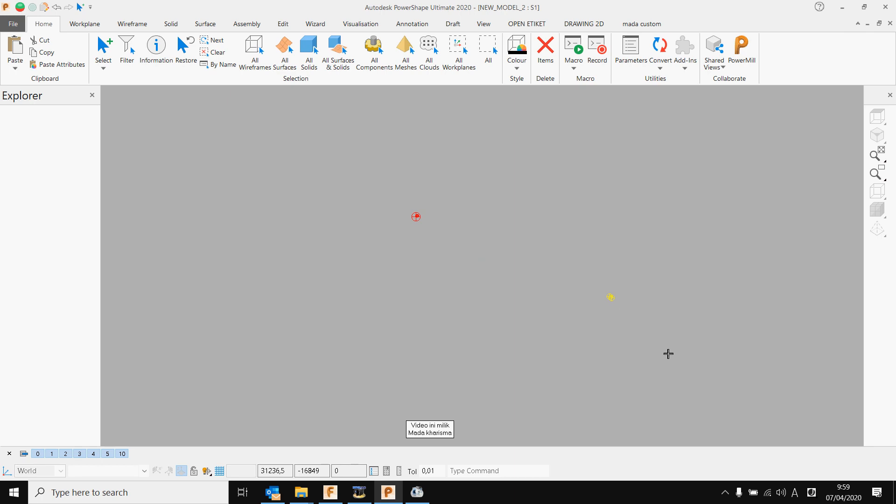
pyautogui.scroll(5, 606, 289)
pyautogui.scroll(3, 590, 278)
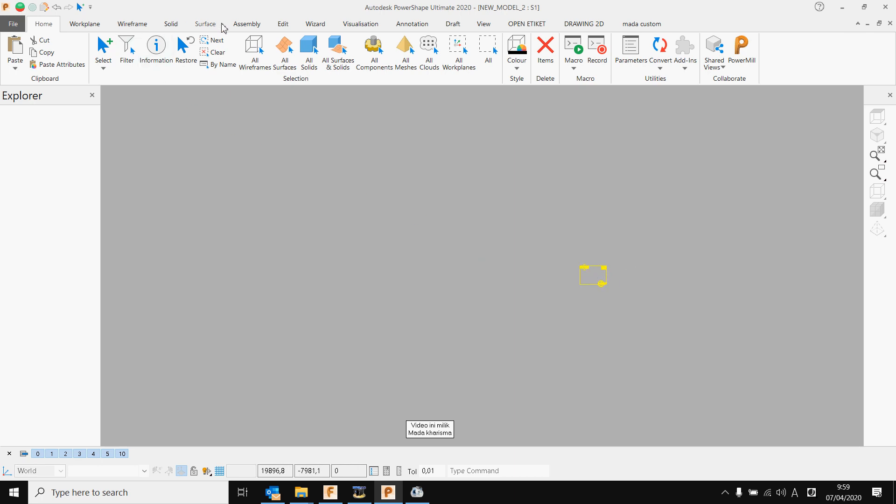
# Move the pasted frame from its lower-left corner to the key-point at the drawing sheet's origin.
pyautogui.click(284, 24)
pyautogui.click(65, 60)
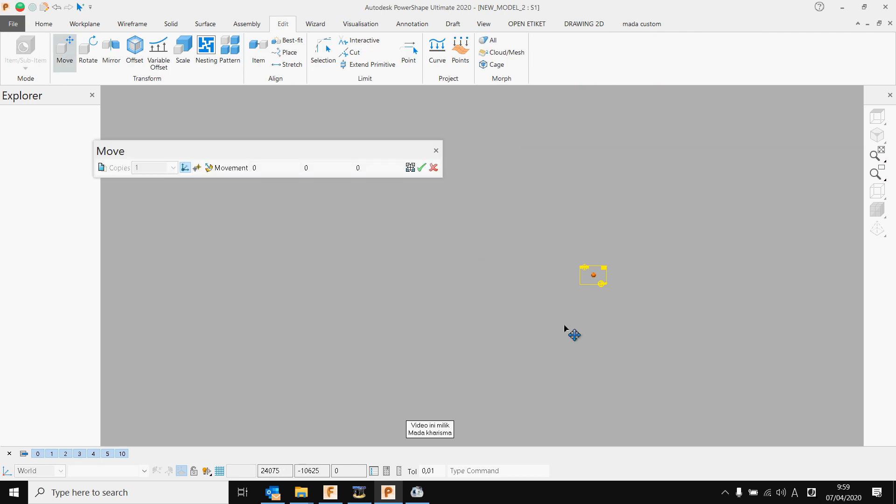
pyautogui.click(580, 284)
pyautogui.click(197, 168)
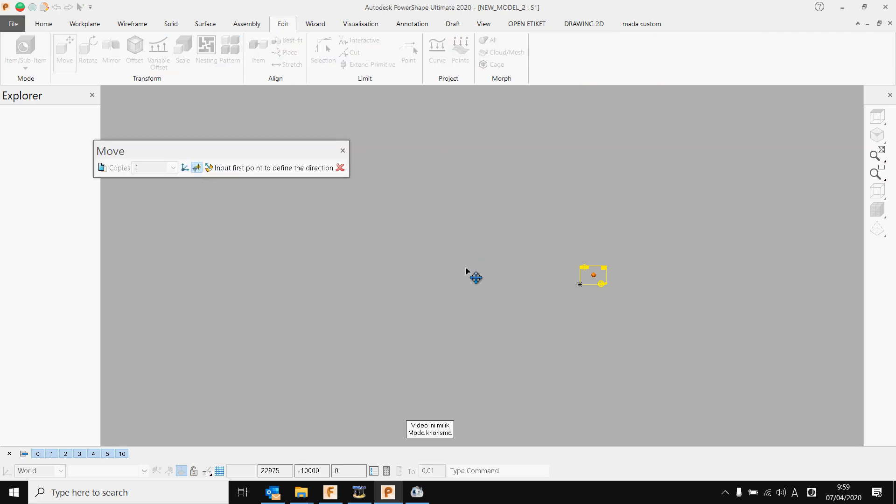
pyautogui.scroll(-5, 441, 264)
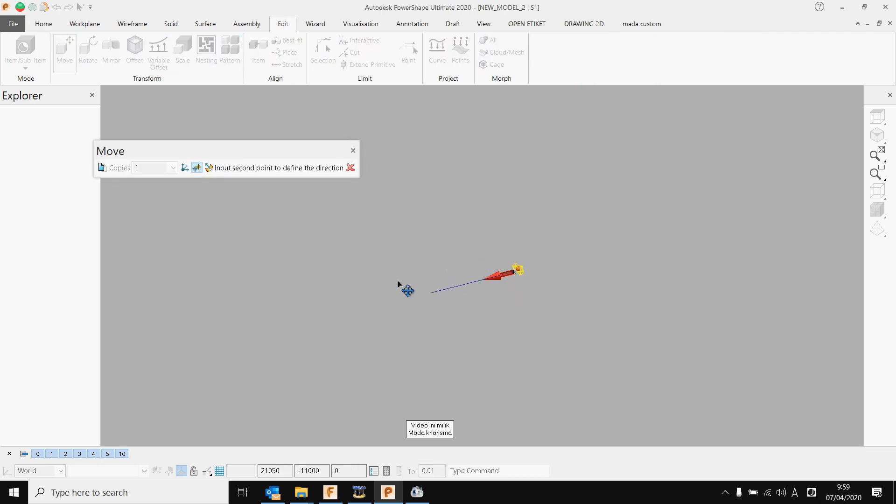
pyautogui.keyDown('shift'); pyautogui.moveTo(396, 282); pyautogui.dragTo(651, 338, button='middle'); pyautogui.keyUp('shift')
pyautogui.keyDown('shift'); pyautogui.moveTo(446, 272); pyautogui.dragTo(700, 362, button='middle'); pyautogui.keyUp('shift')
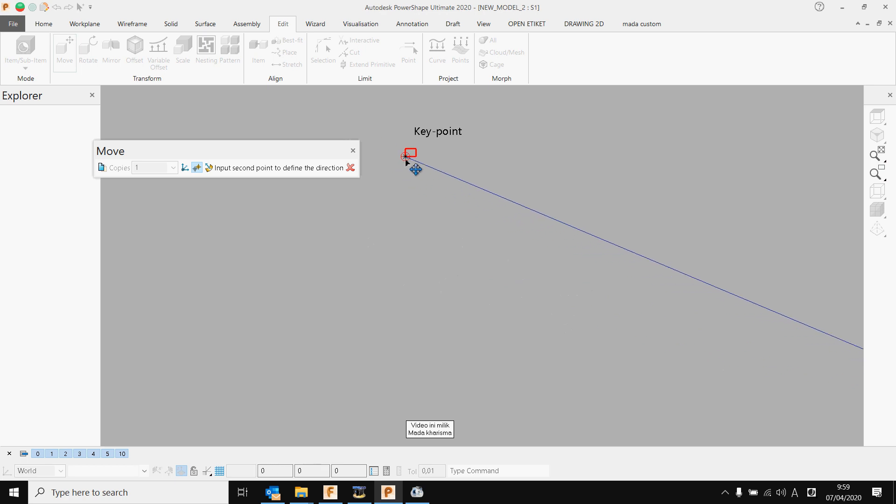
pyautogui.click(409, 157)
pyautogui.keyDown('shift'); pyautogui.moveTo(432, 193); pyautogui.dragTo(533, 256, button='middle'); pyautogui.keyUp('shift')
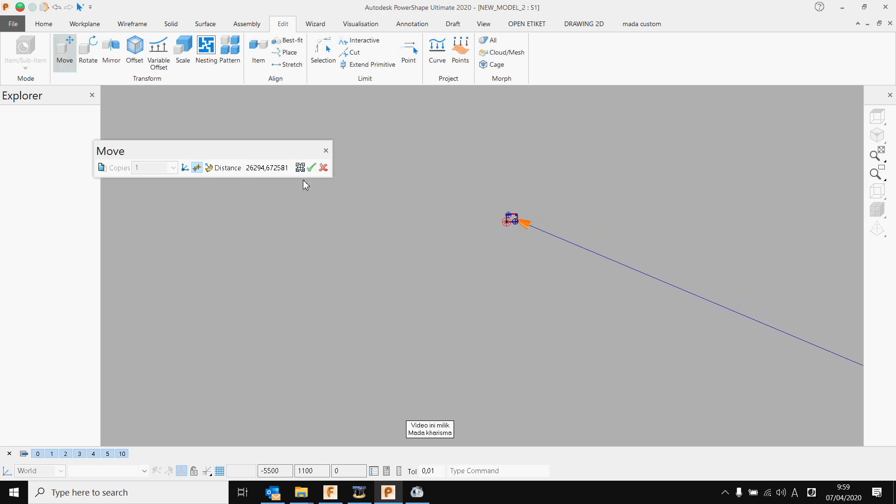
pyautogui.click(316, 170)
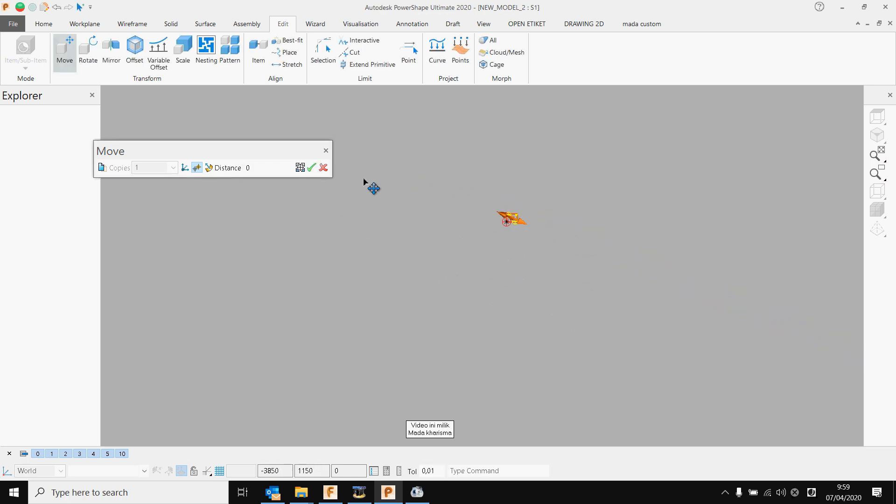
pyautogui.click(325, 170)
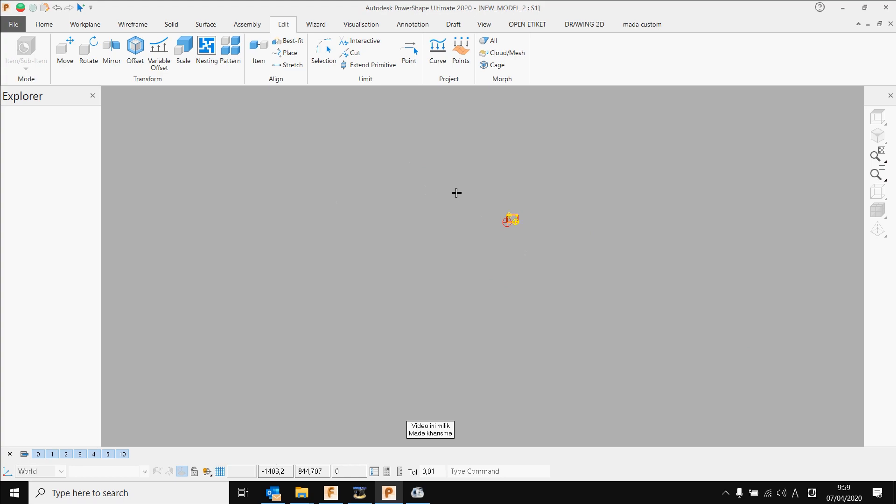
# Rename the drawing sheet as A4.
pyautogui.scroll(5, 554, 248)
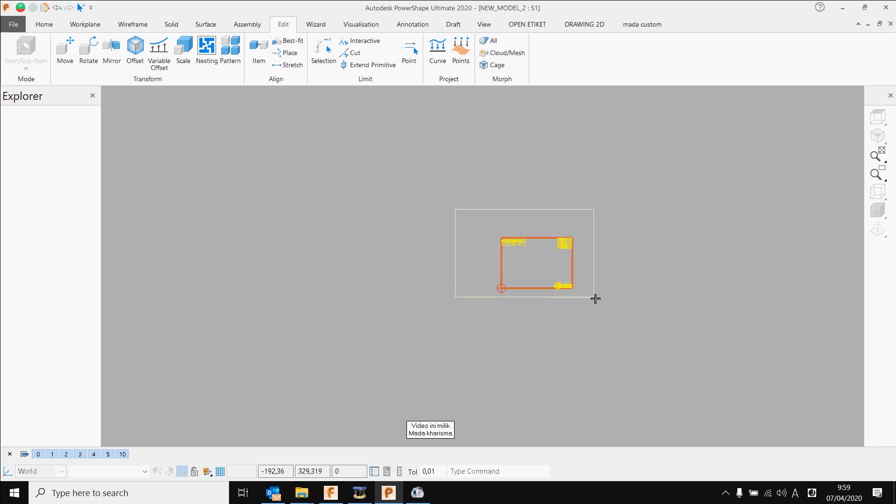
pyautogui.keyDown('shift'); pyautogui.moveTo(588, 304); pyautogui.dragTo(541, 268, button='middle'); pyautogui.keyUp('shift')
pyautogui.scroll(2, 547, 276)
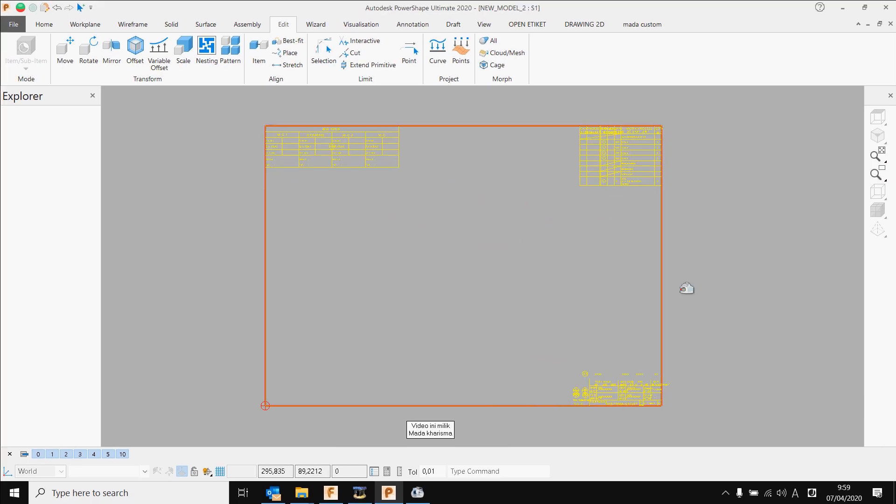
pyautogui.click(686, 289)
pyautogui.rightClick(420, 252)
pyautogui.click(461, 388)
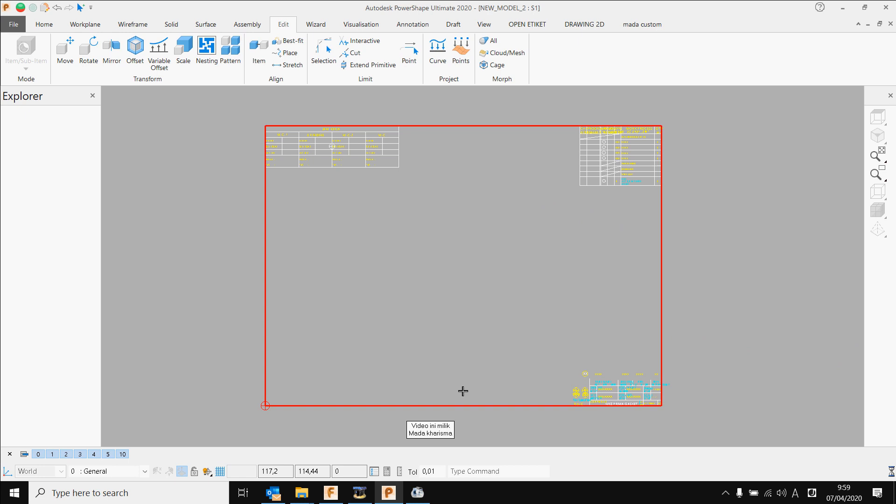
pyautogui.doubleClick(299, 125)
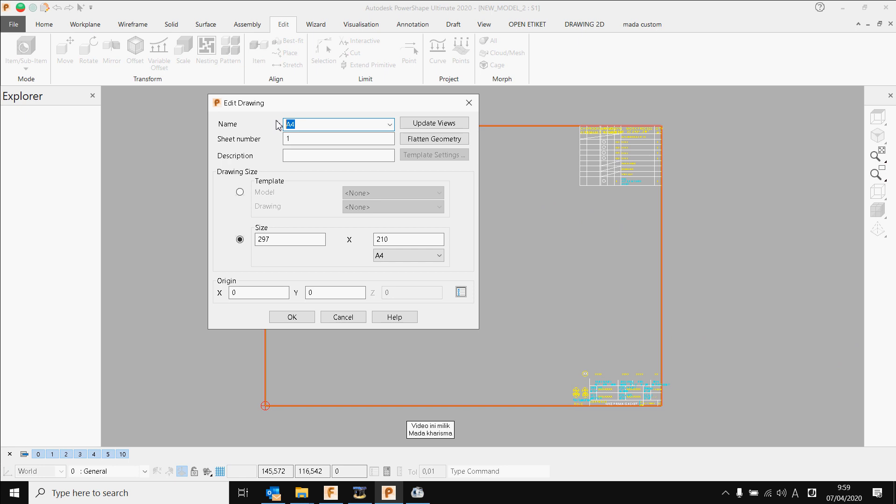
pyautogui.click(294, 156)
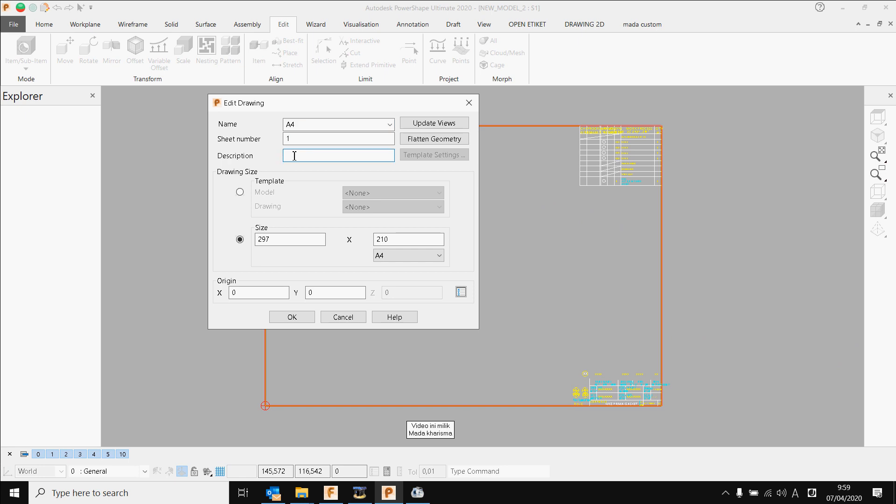
pyautogui.click(299, 317)
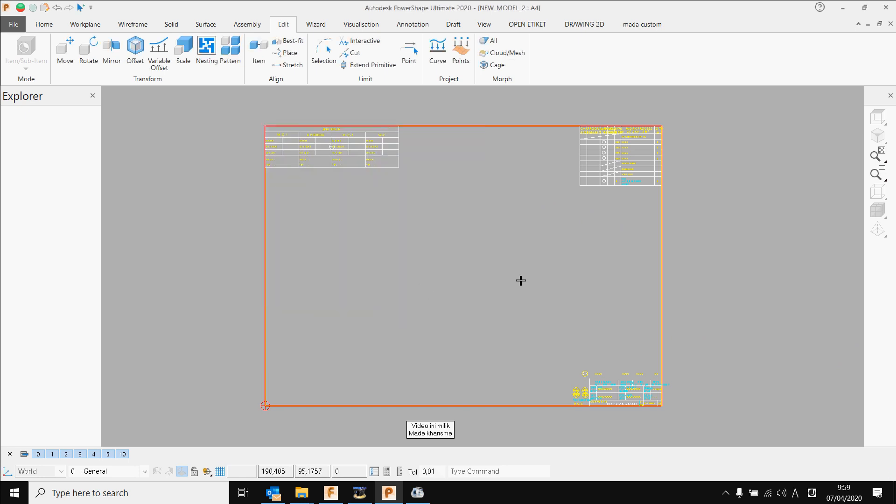
# Switch to the NEW_MODEL_1 (Drawing4) window and copy the second-smallest frame, the A3 one, with all of its tables and title block.
pyautogui.click(483, 24)
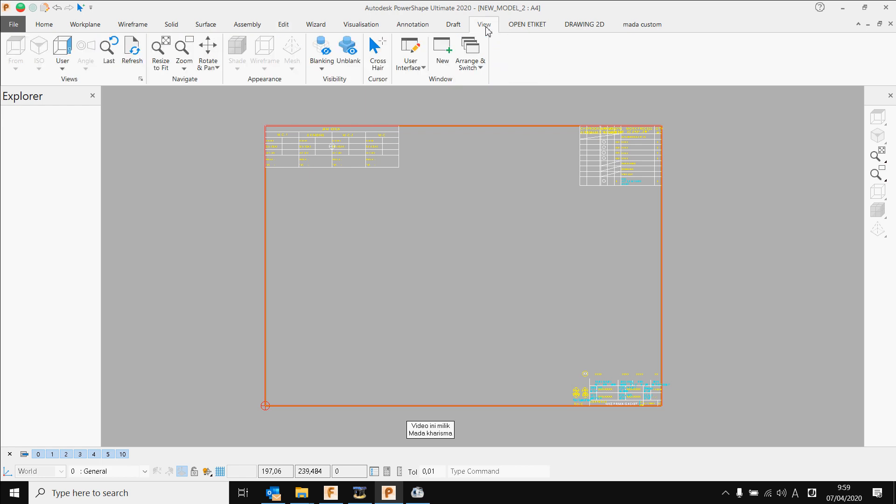
pyautogui.click(470, 61)
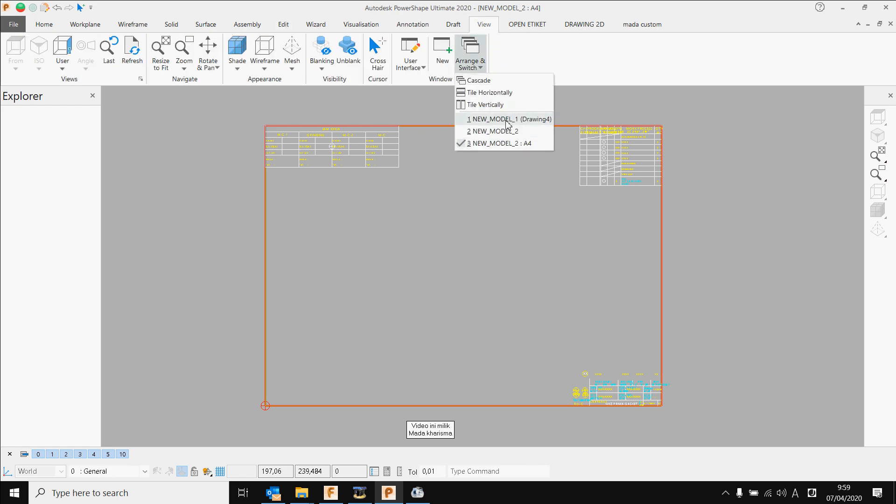
pyautogui.click(496, 119)
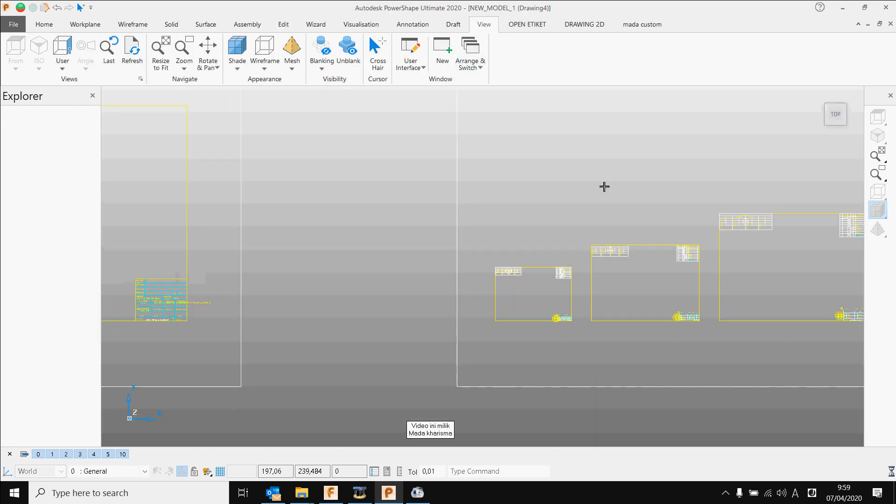
pyautogui.scroll(-1, 657, 256)
pyautogui.keyDown('shift'); pyautogui.moveTo(657, 256); pyautogui.dragTo(537, 247, button='middle'); pyautogui.keyUp('shift')
pyautogui.moveTo(446, 226); pyautogui.dragTo(561, 316)
pyautogui.rightClick(536, 302)
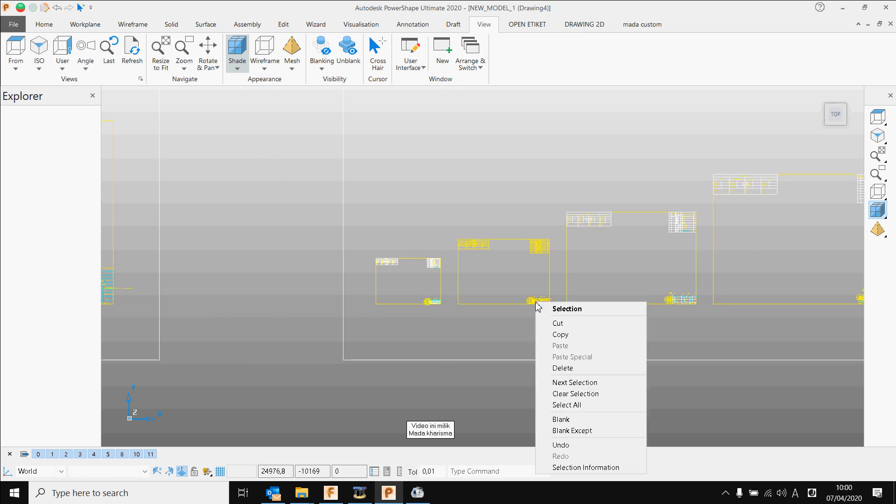
pyautogui.click(555, 336)
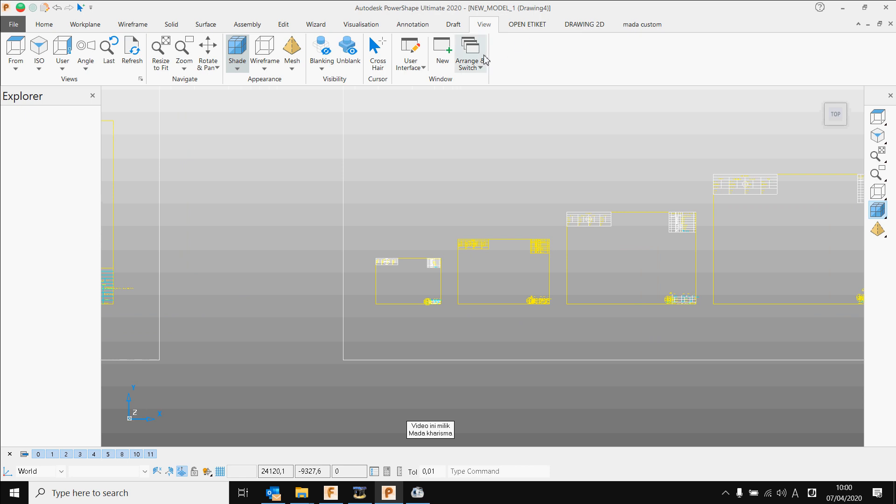
# Return to the A4 drawing of NEW_MODEL_2 and create another new drawing sheet in that model.
pyautogui.click(472, 58)
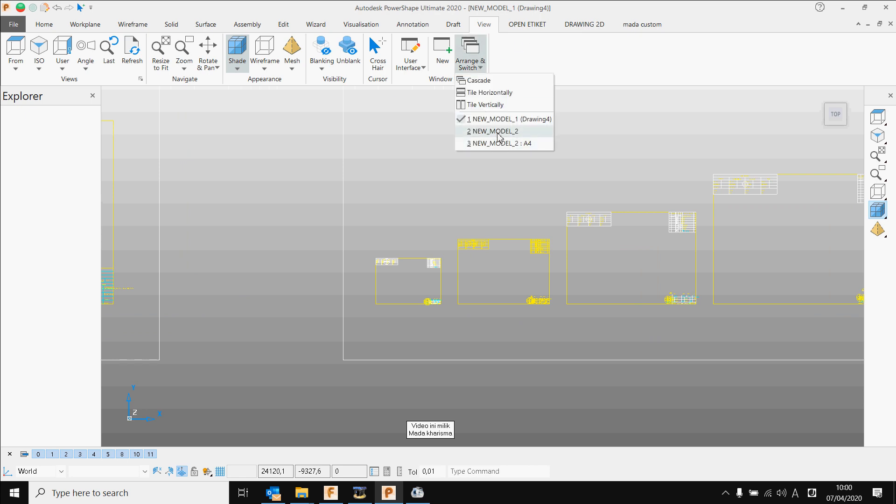
pyautogui.click(502, 143)
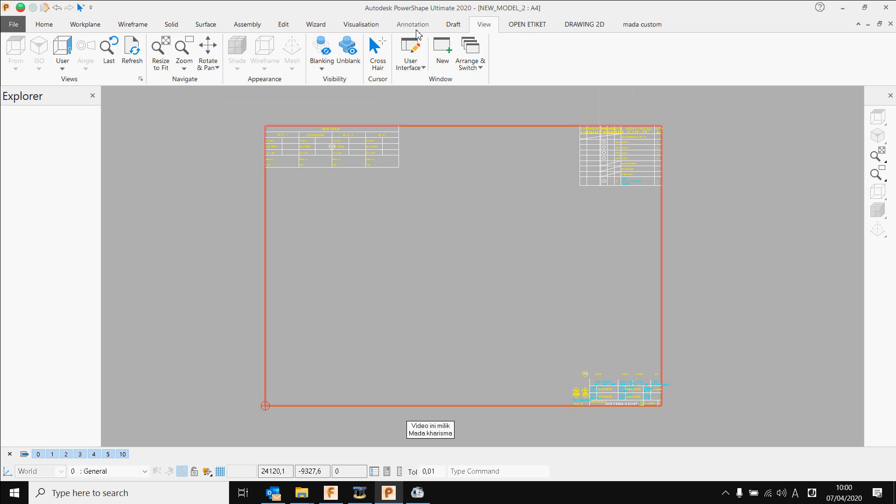
pyautogui.click(453, 24)
pyautogui.click(16, 46)
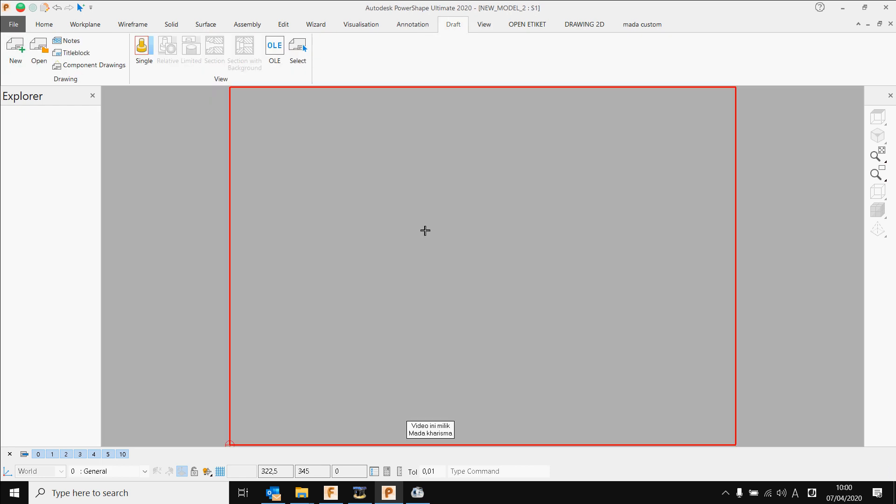
# Set the new drawing sheet's size to A3, 420 x 297, keeping its origin at 0, 0.
pyautogui.rightClick(424, 230)
pyautogui.click(457, 367)
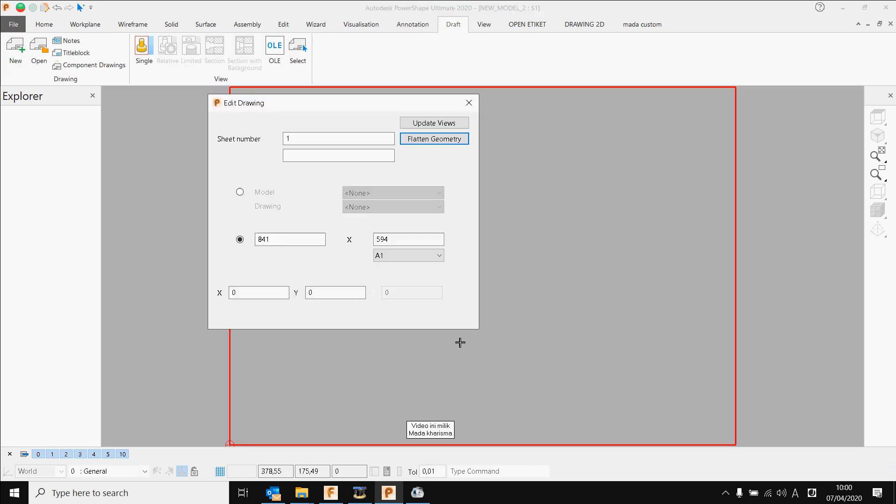
pyautogui.click(404, 258)
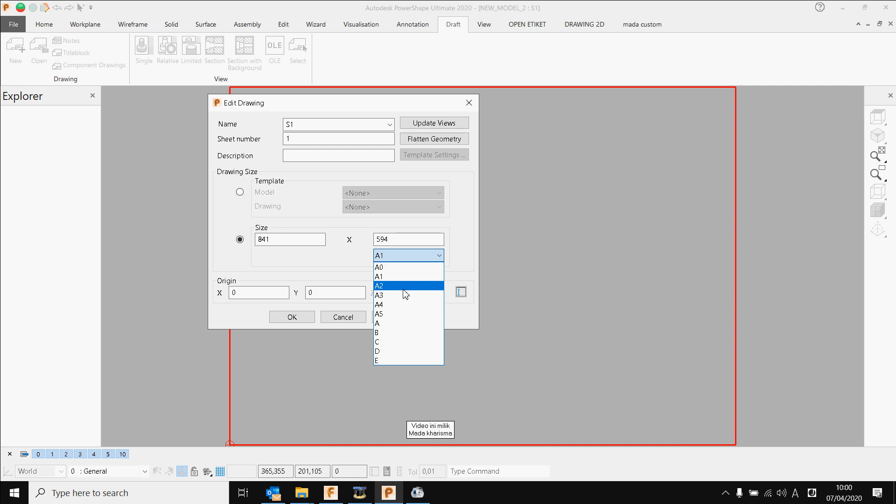
pyautogui.click(407, 295)
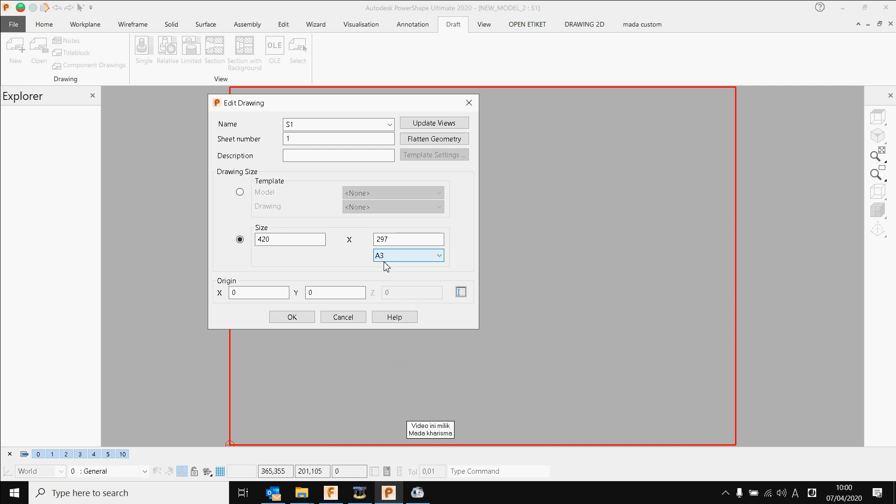
pyautogui.click(285, 315)
# Paste the copied A3 frame and title block into the new drawing sheet and locate the pasted geometry.
pyautogui.rightClick(418, 245)
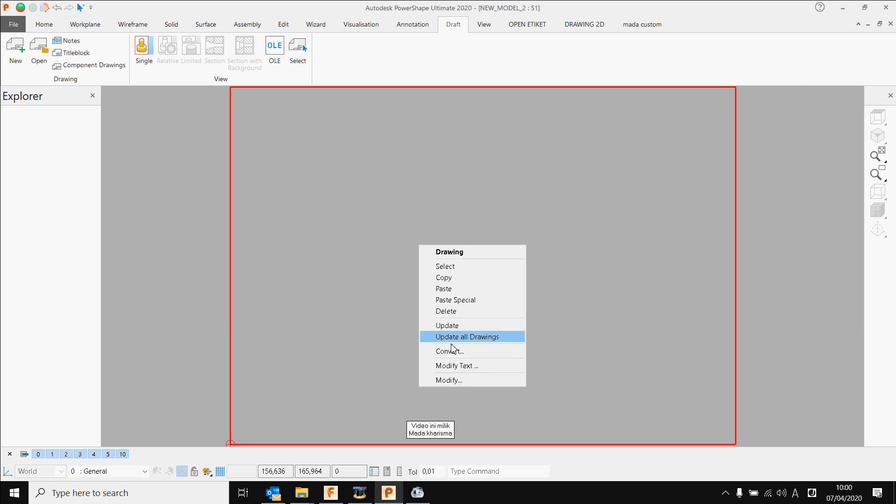
pyautogui.click(454, 291)
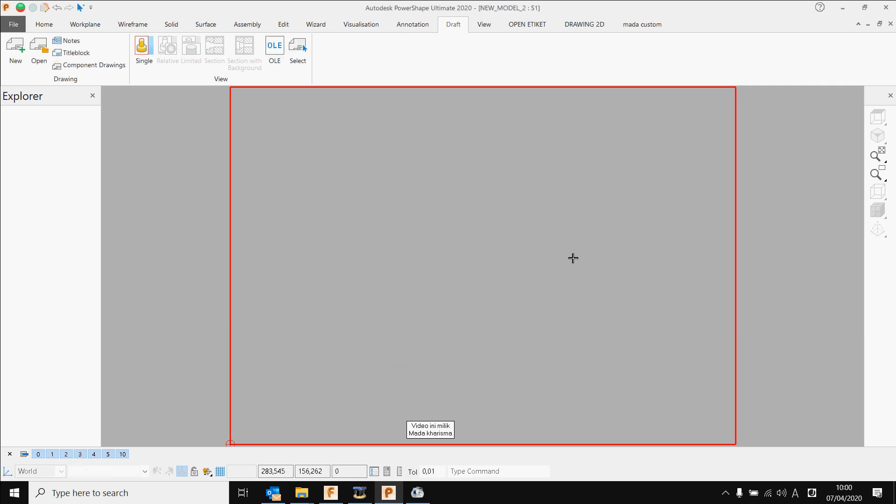
pyautogui.scroll(-5, 573, 258)
pyautogui.keyDown('shift'); pyautogui.moveTo(610, 349); pyautogui.dragTo(530, 282, button='middle'); pyautogui.keyUp('shift')
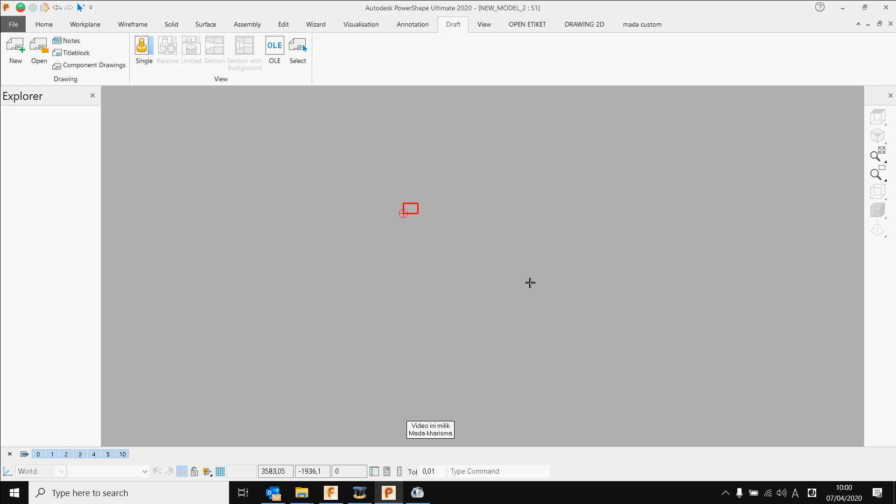
pyautogui.scroll(-3, 530, 283)
pyautogui.scroll(2, 654, 341)
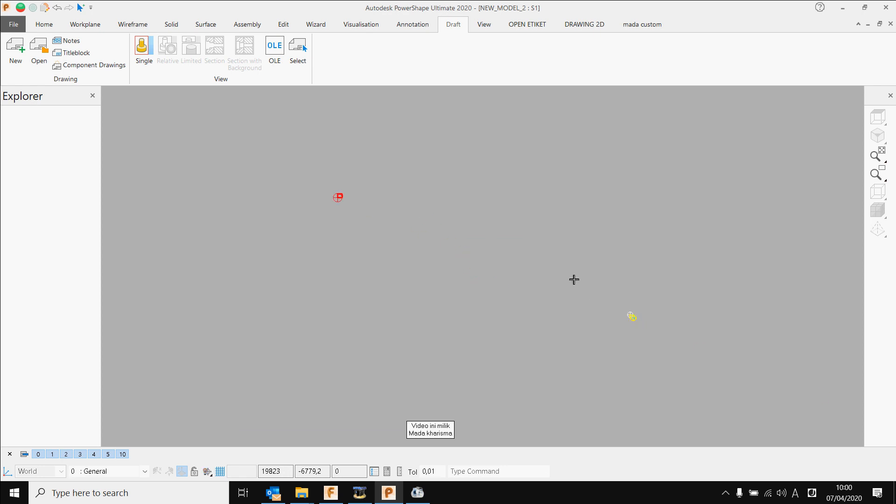
# Move the pasted A3 frame from its lower-left corner to the key-point at the drawing sheet's origin.
pyautogui.click(282, 25)
pyautogui.click(66, 56)
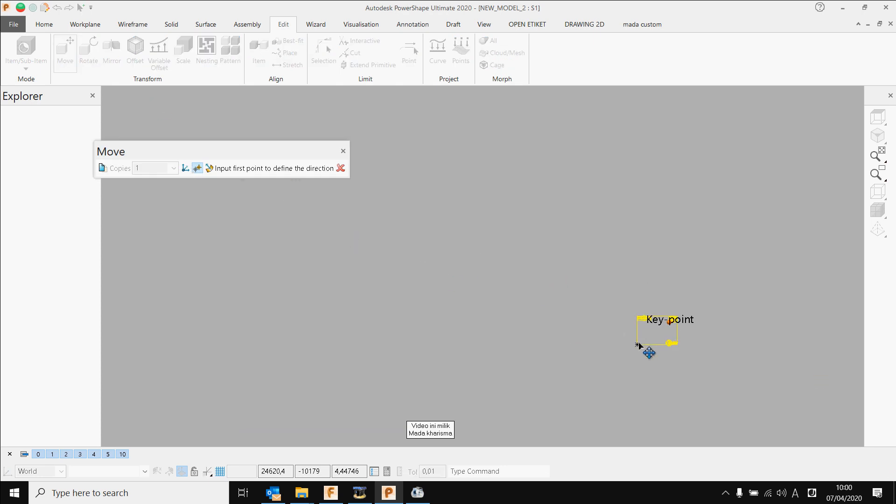
pyautogui.click(639, 346)
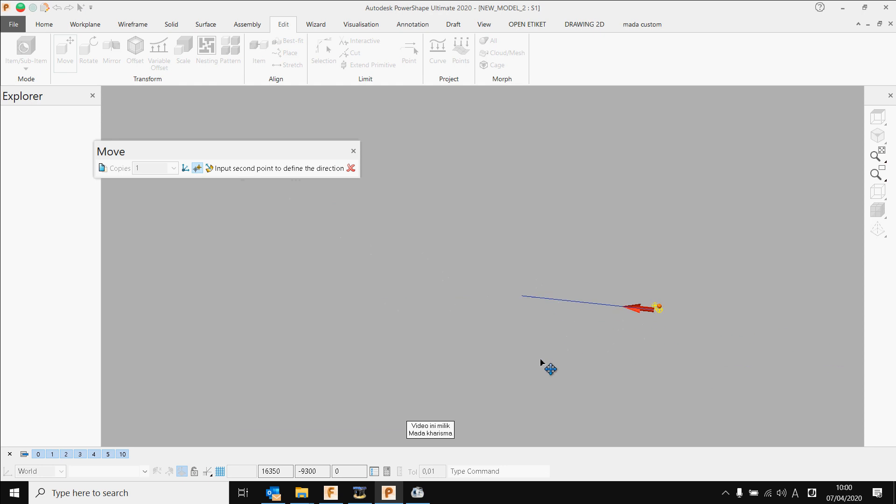
pyautogui.scroll(3, 569, 322)
pyautogui.scroll(2, 431, 185)
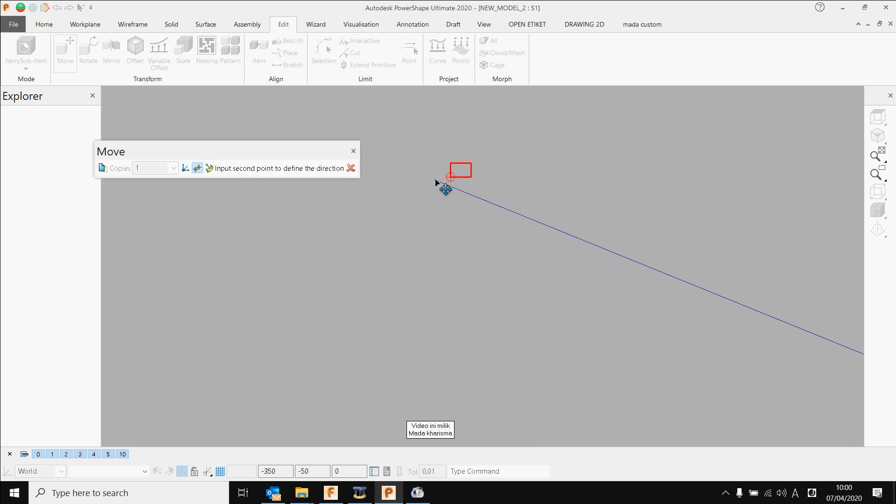
pyautogui.click(457, 180)
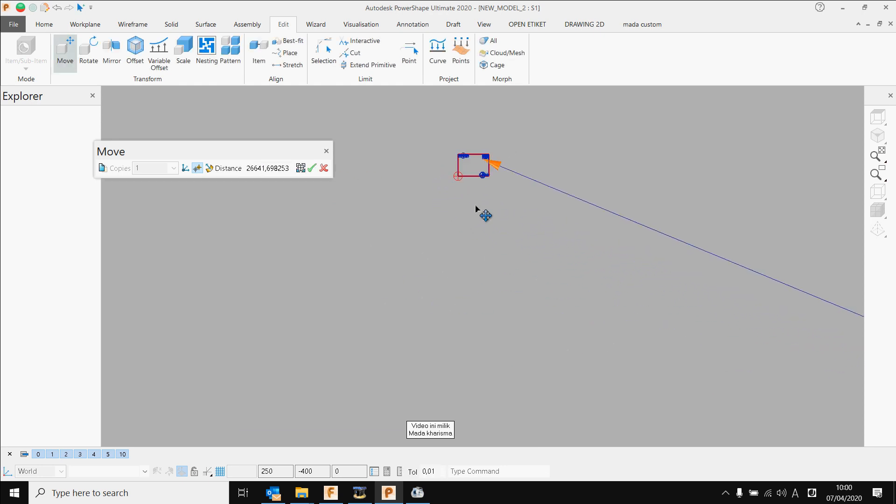
pyautogui.click(310, 170)
pyautogui.click(325, 169)
# Change the font of the garbled text below DRW NO. in the title block to UD Digi Kyokasho N.
pyautogui.scroll(3, 469, 179)
pyautogui.scroll(5, 490, 223)
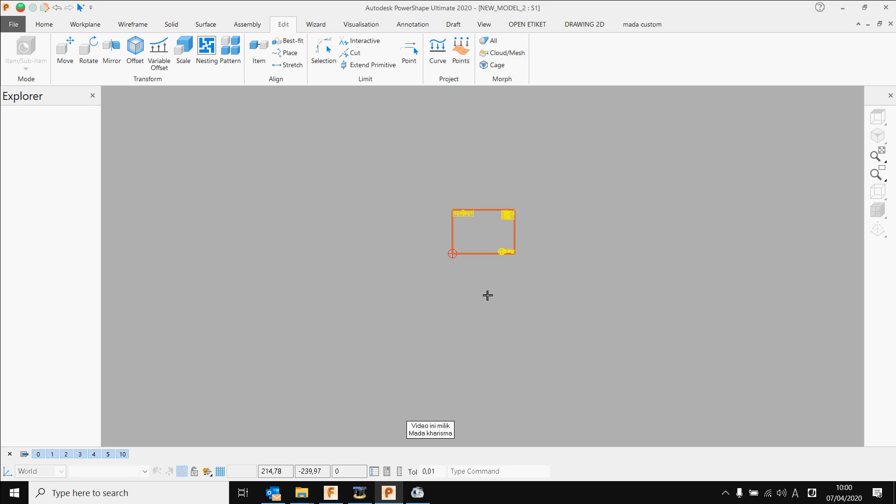
pyautogui.scroll(5, 565, 310)
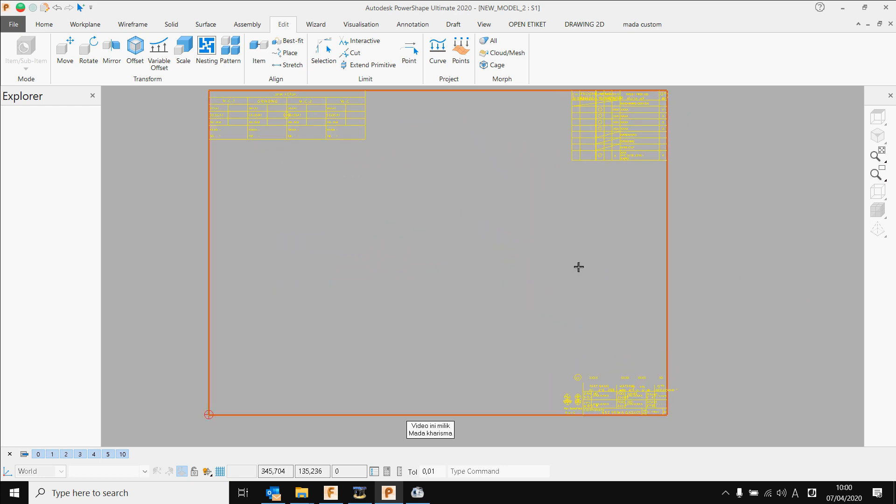
pyautogui.scroll(2, 579, 378)
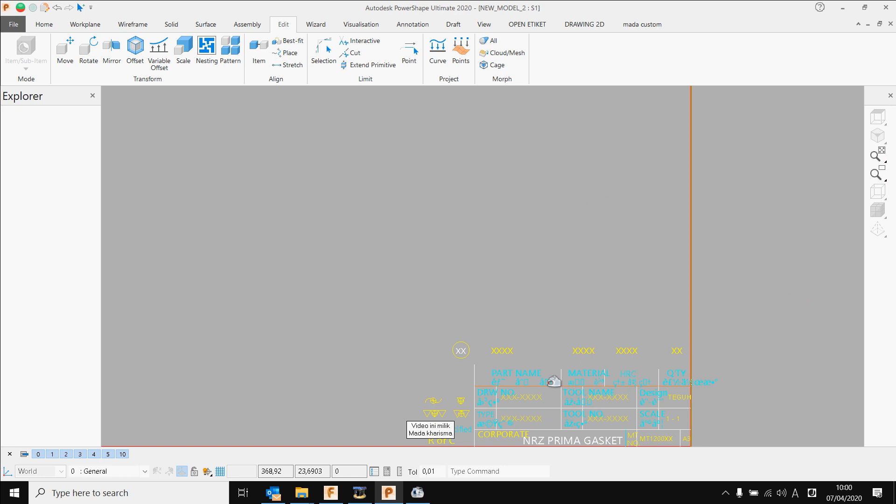
pyautogui.scroll(2, 550, 381)
pyautogui.scroll(1, 522, 372)
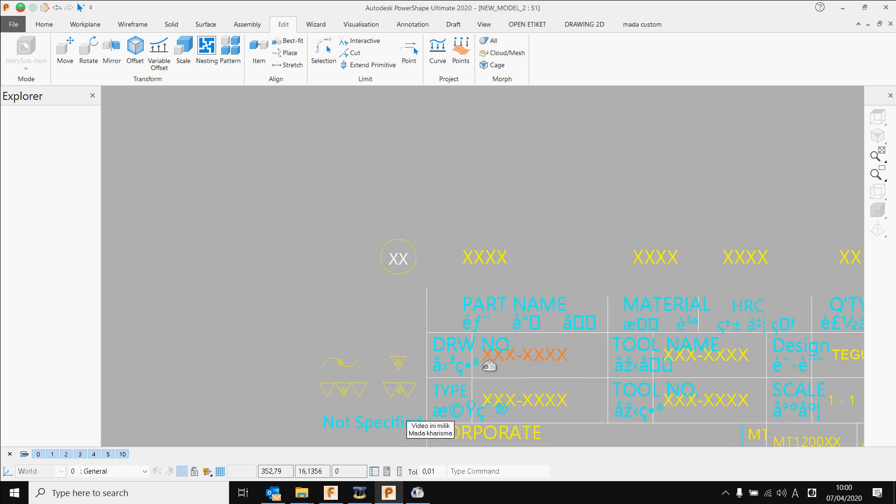
pyautogui.doubleClick(440, 367)
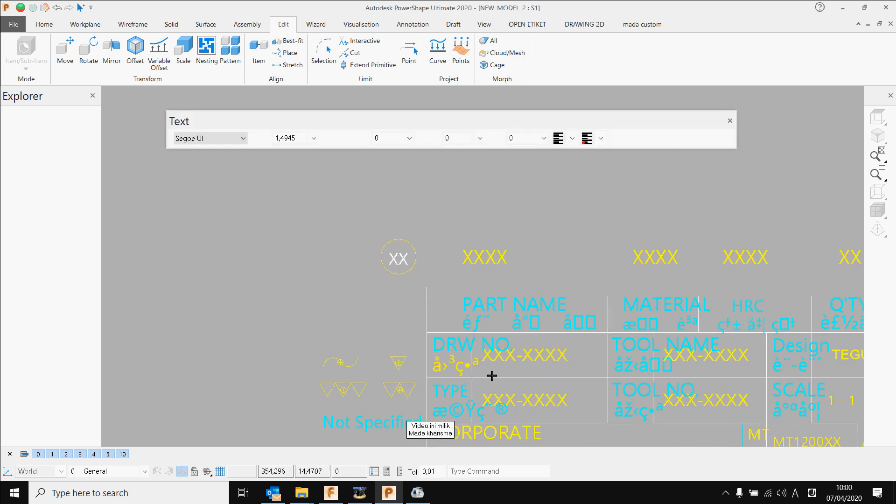
pyautogui.click(227, 139)
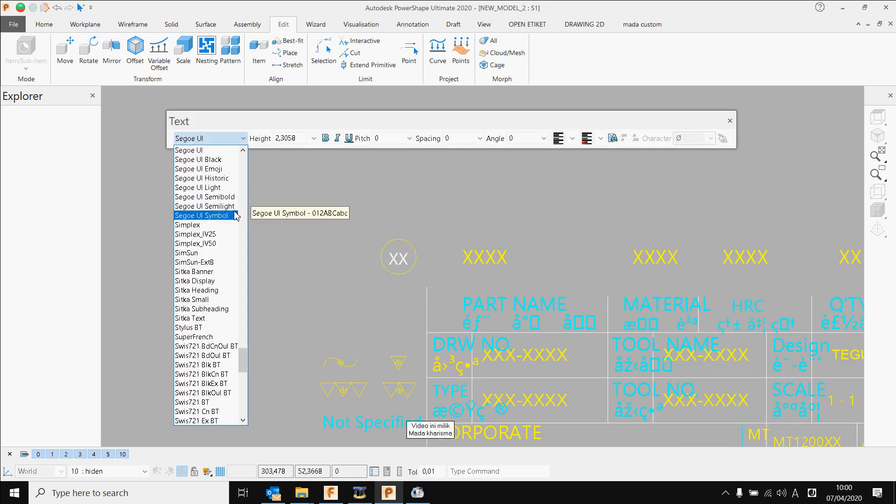
pyautogui.scroll(-12, 215, 326)
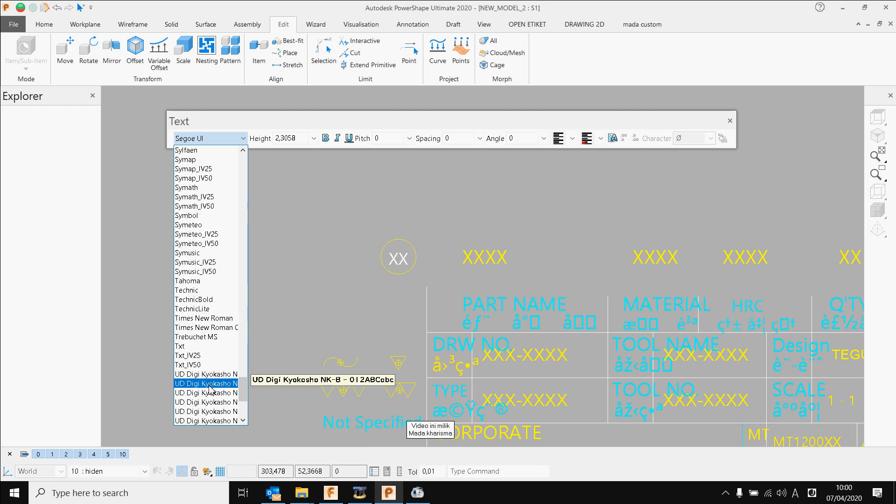
pyautogui.click(209, 395)
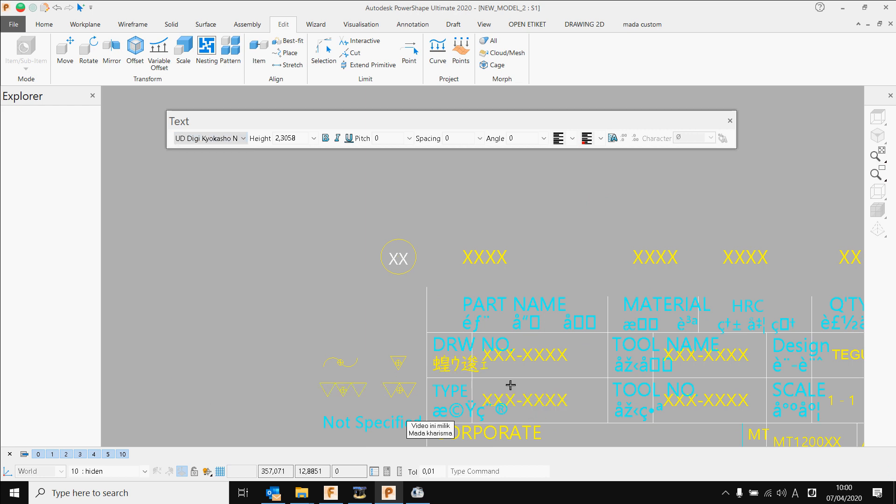
# Apply the UD Digi Kyokasho N font to the garbled texts under TOOL NAME, Design, TYPE, TOOL NO. and SCALE, and set the secondary texts' height to 1.
pyautogui.keyDown('shift'); pyautogui.moveTo(608, 376); pyautogui.dragTo(533, 322, button='middle'); pyautogui.keyUp('shift')
pyautogui.keyDown('shift'); pyautogui.click(541, 315); pyautogui.keyUp('shift')
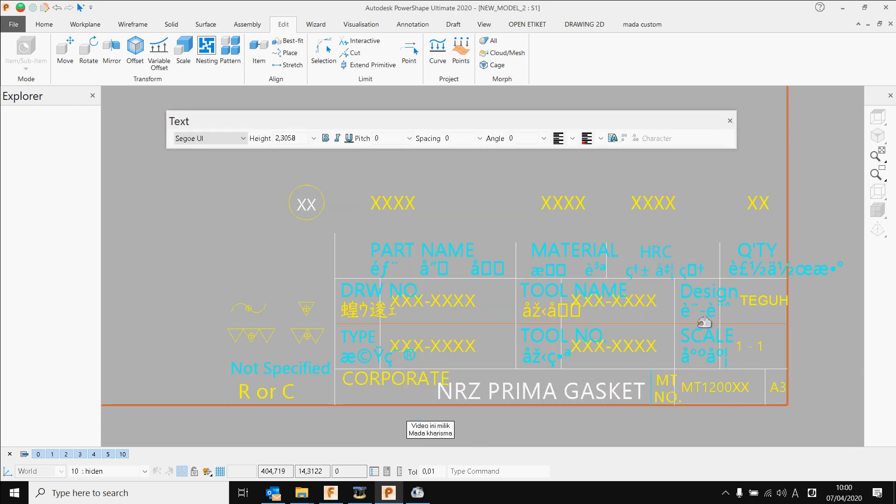
pyautogui.keyDown('shift'); pyautogui.click(693, 315); pyautogui.keyUp('shift')
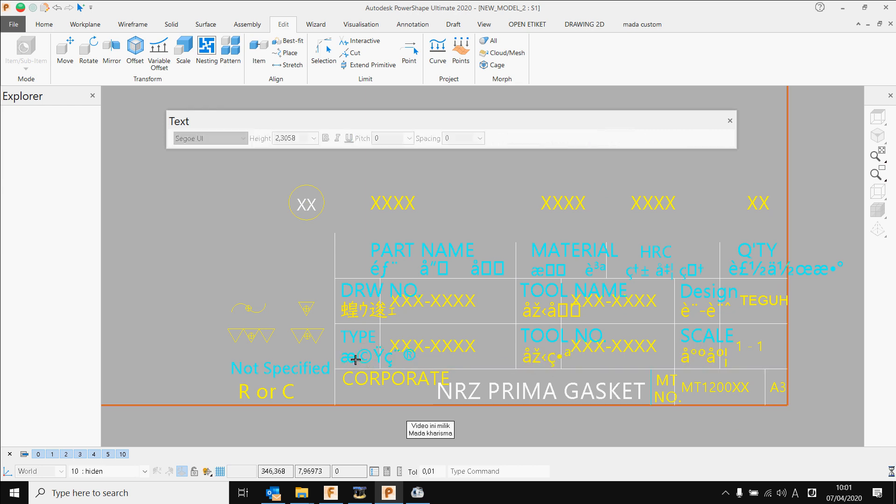
pyautogui.click(243, 138)
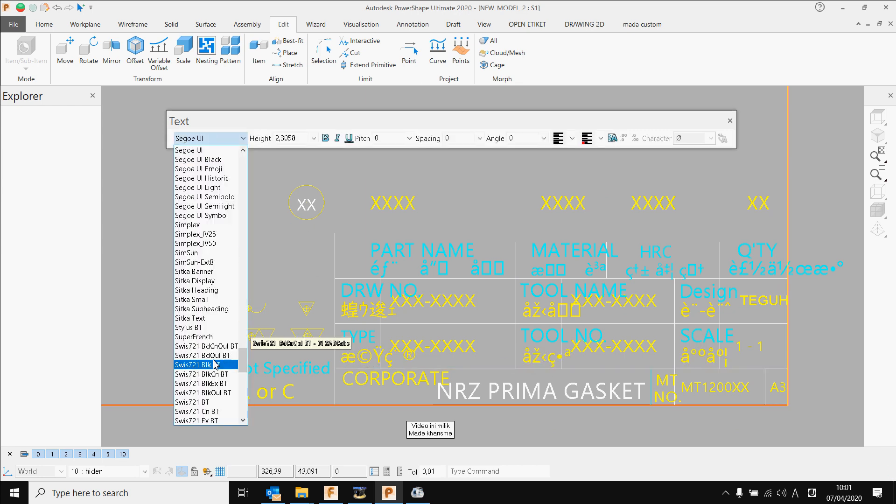
pyautogui.scroll(-15, 213, 373)
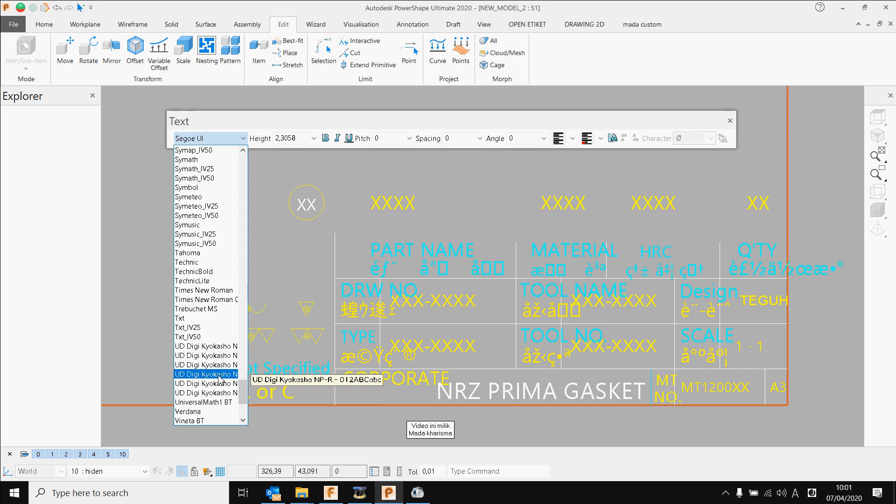
pyautogui.click(208, 362)
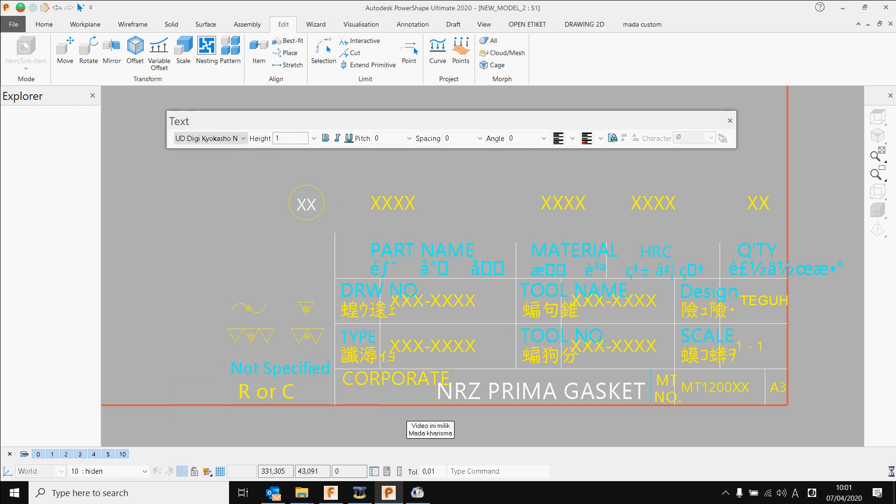
pyautogui.press('Return')
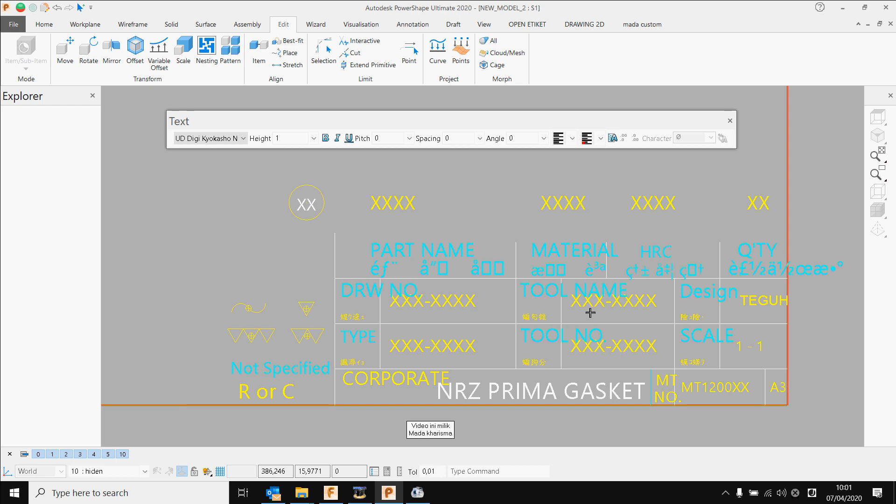
pyautogui.click(729, 122)
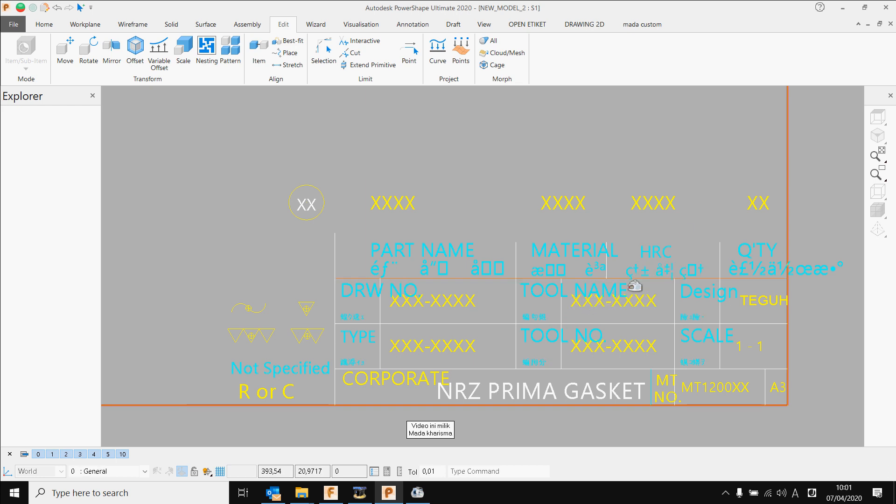
# Set the text height of the DRW NO., TOOL NAME, Design, TYPE, TOOL NO. and SCALE labels to 1.
pyautogui.click(540, 290)
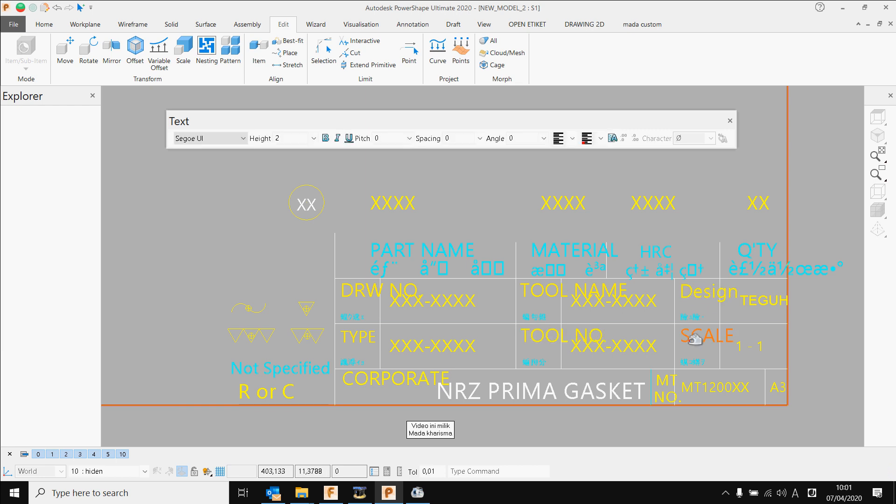
pyautogui.doubleClick(283, 138)
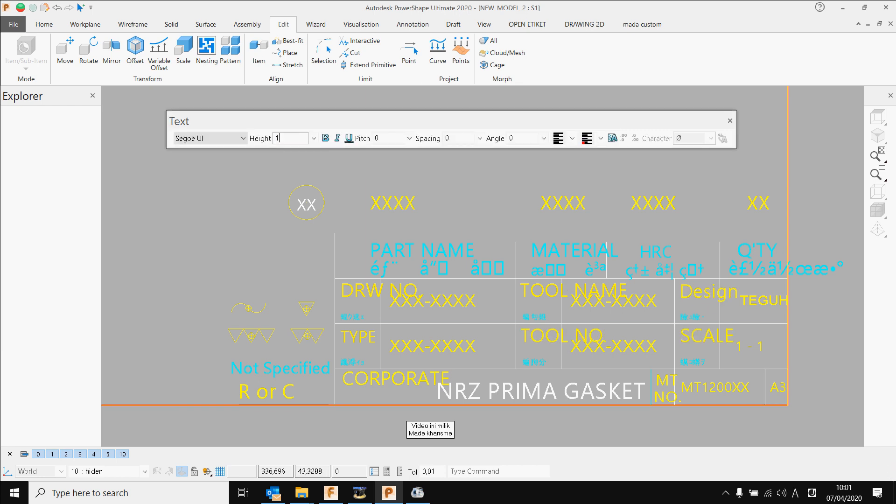
pyautogui.press('Return')
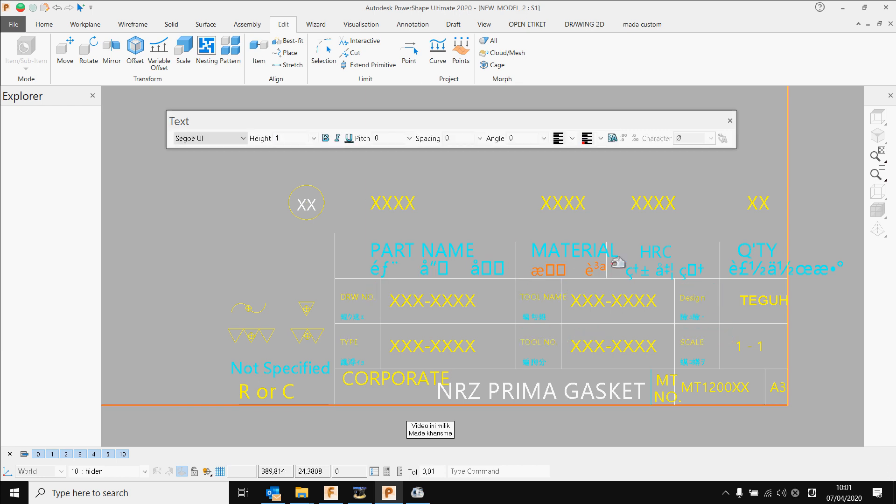
pyautogui.click(729, 120)
pyautogui.click(530, 301)
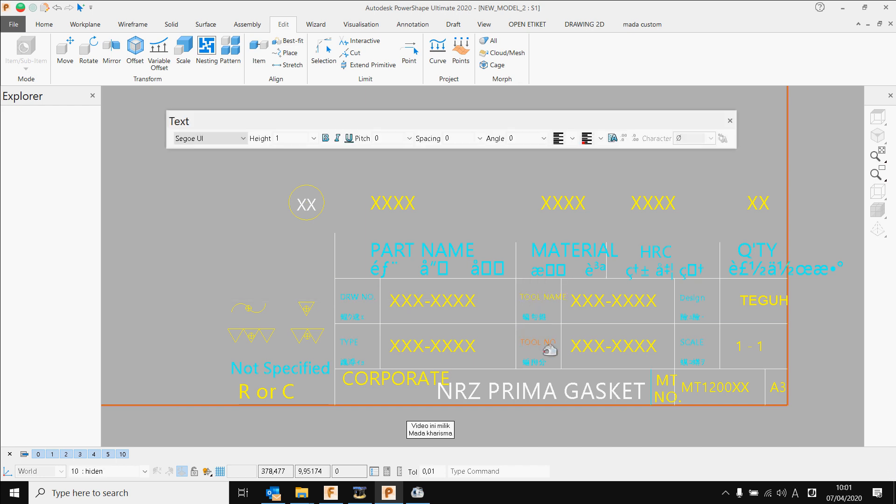
# Delete the designer's name text from the value cell beside Design in the title block.
pyautogui.click(592, 345)
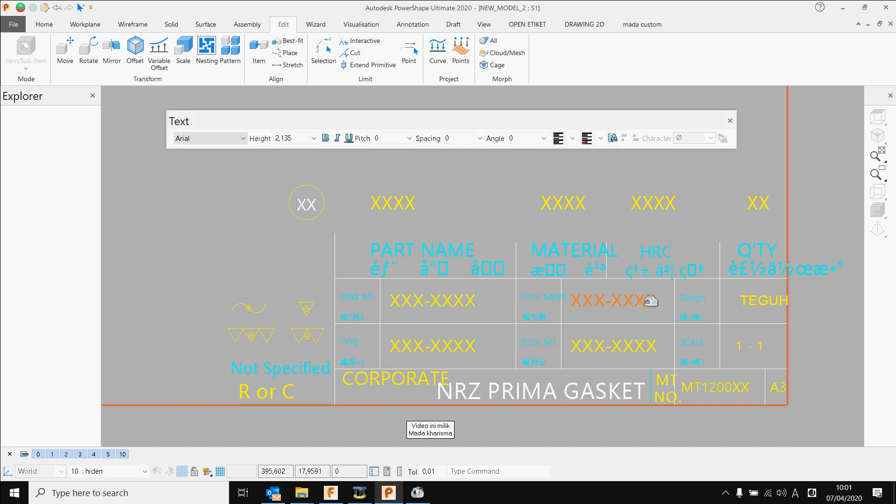
pyautogui.click(768, 301)
pyautogui.press('Delete')
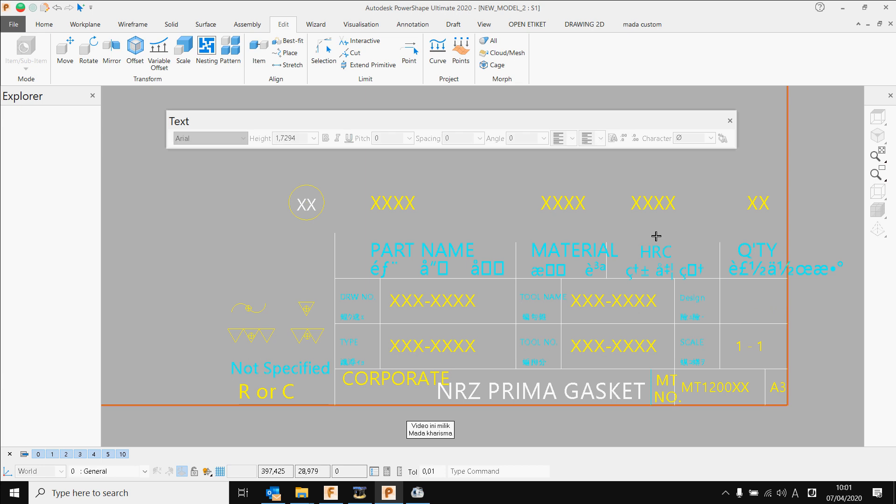
pyautogui.click(730, 120)
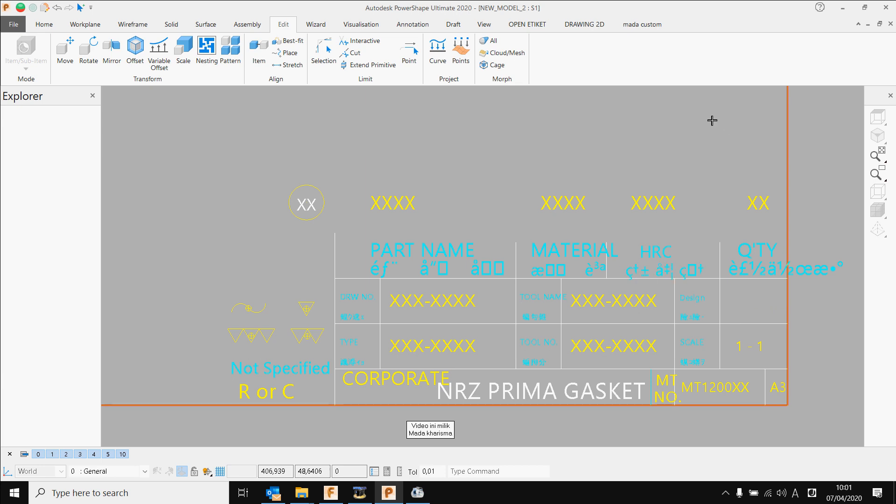
# Create the horizontal text DELCAM at the empty value cell beside Design.
pyautogui.click(370, 25)
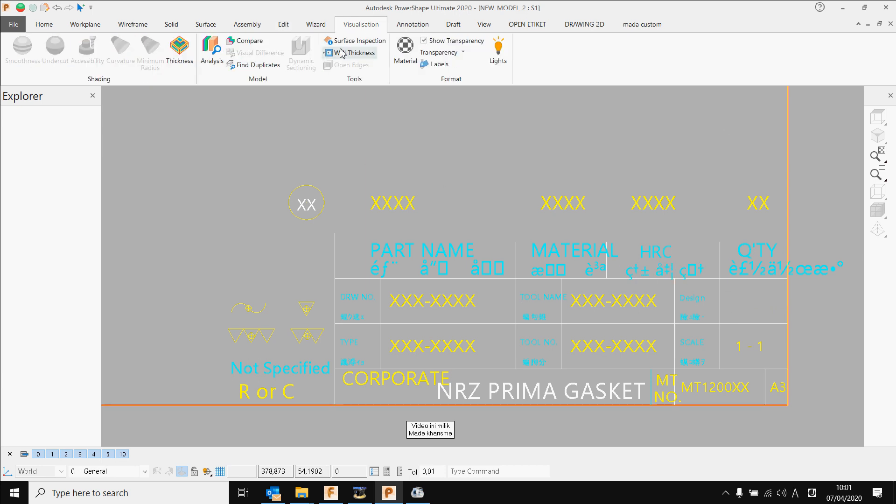
pyautogui.click(412, 24)
pyautogui.click(18, 62)
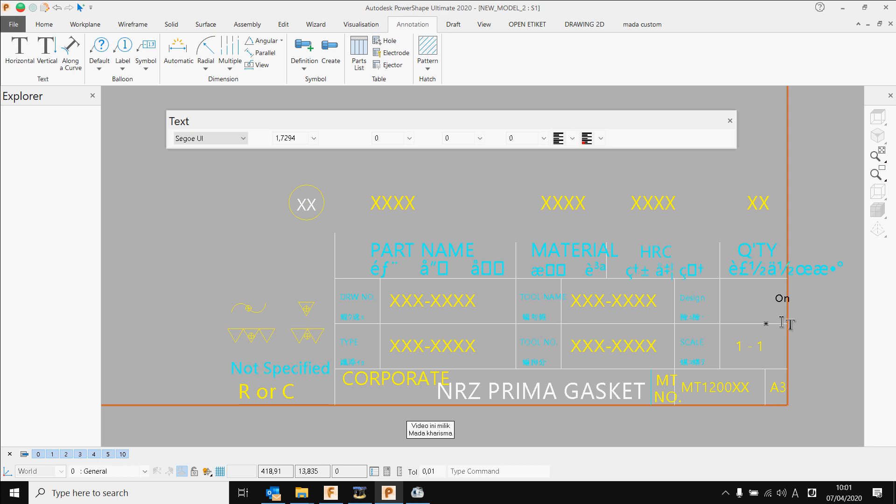
pyautogui.click(729, 302)
pyautogui.write('DELCAM')
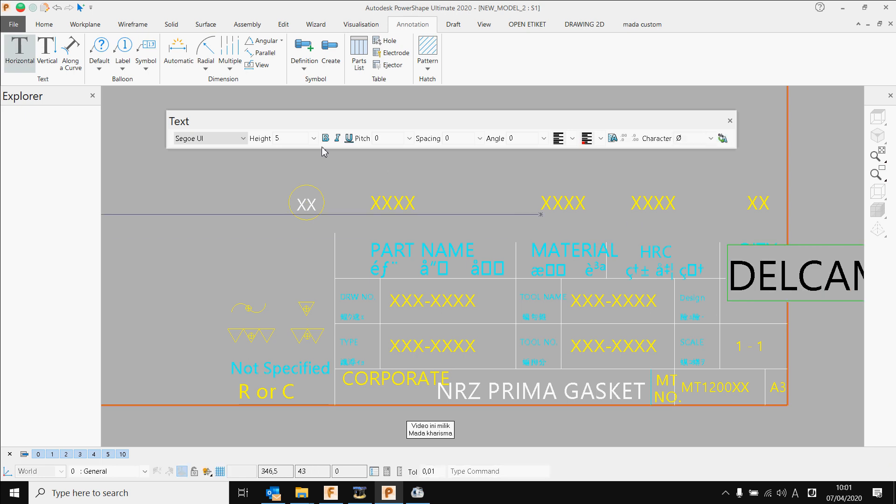
# Set the DELCAM text's height to 2 and move it inside the value cell beside Design.
pyautogui.write('2')
pyautogui.click(729, 121)
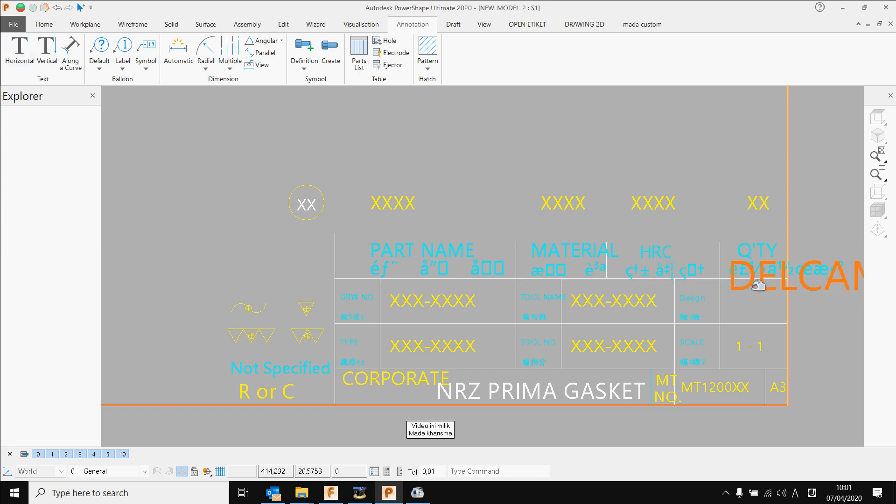
pyautogui.click(281, 139)
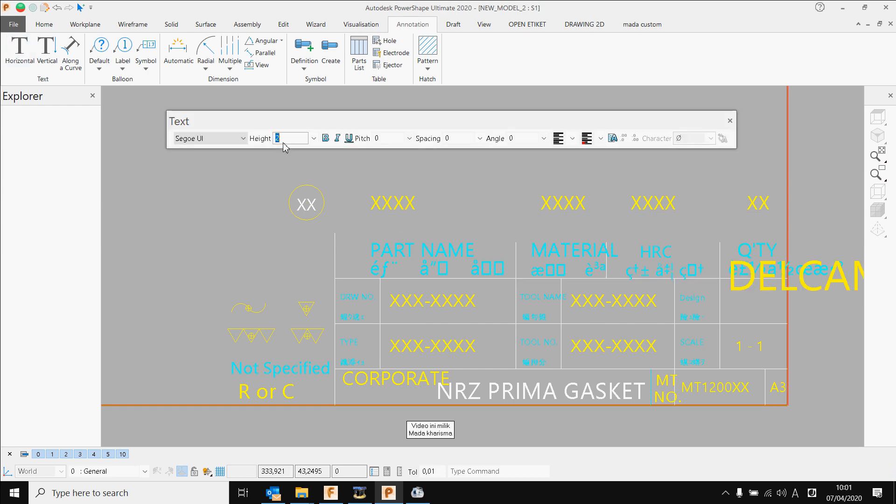
pyautogui.press('Return')
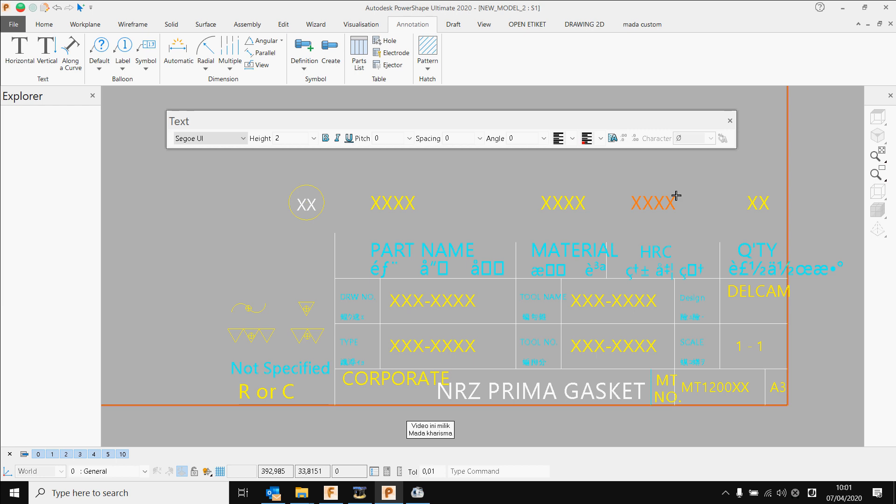
pyautogui.click(730, 121)
pyautogui.click(751, 296)
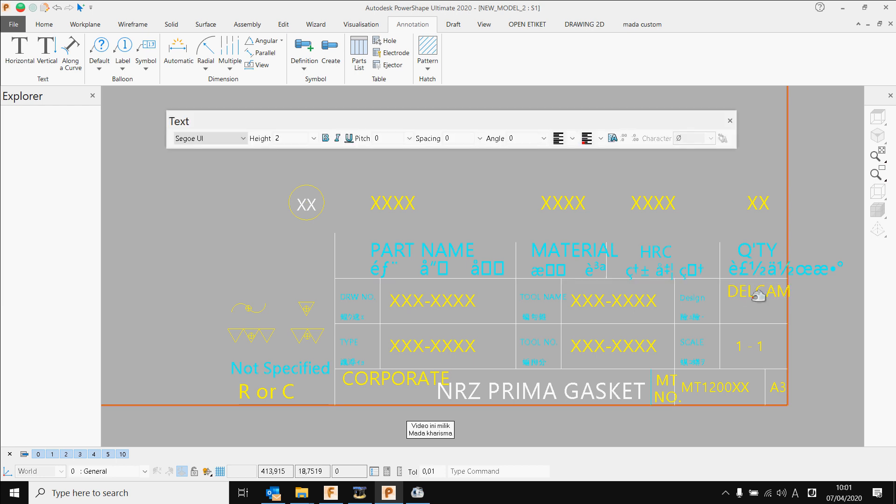
pyautogui.moveTo(752, 295)
pyautogui.mouseDown()
pyautogui.moveTo(742, 298)
pyautogui.moveTo(750, 304)
pyautogui.mouseUp()
pyautogui.click(786, 390)
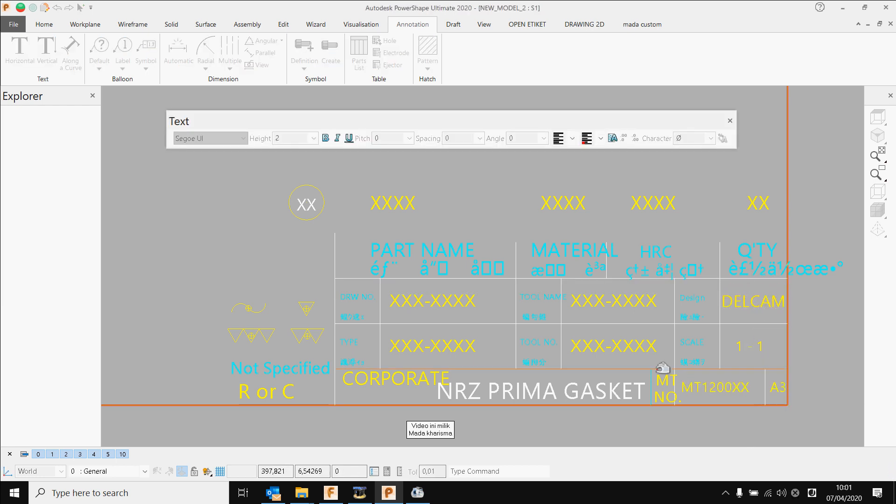
# Replace the TOOL NAME placeholder value with qwerty and the TOOL NO. placeholder value with 12345.
pyautogui.scroll(2, 672, 354)
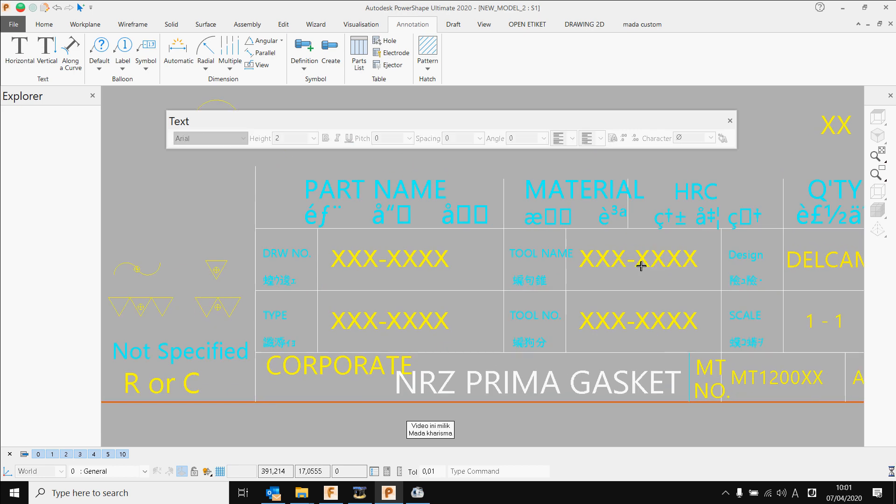
pyautogui.click(649, 263)
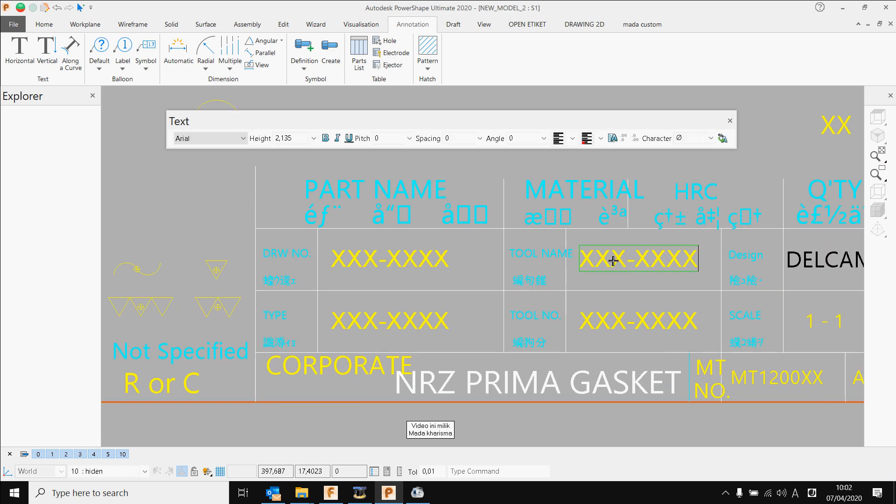
pyautogui.moveTo(613, 261); pyautogui.dragTo(586, 259)
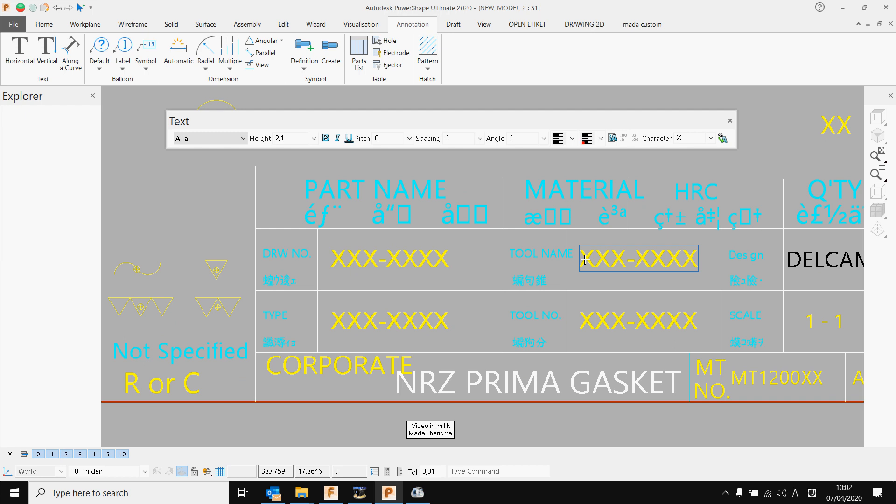
pyautogui.write('qwerty')
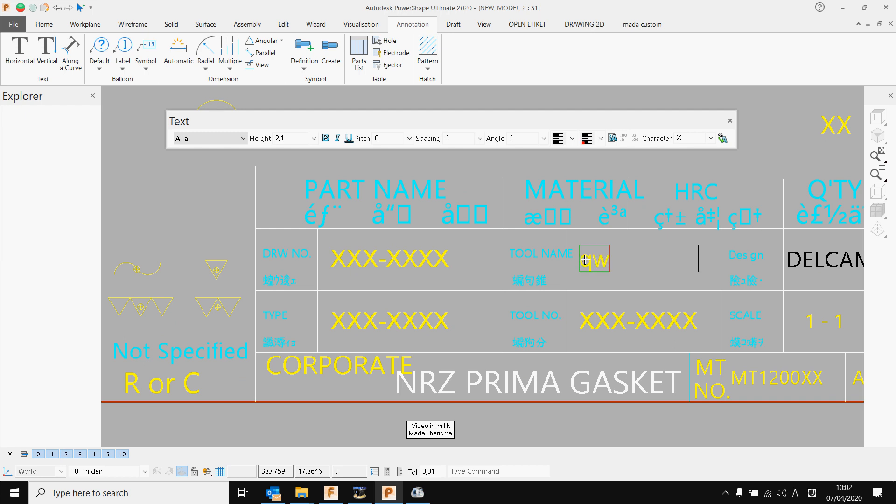
pyautogui.doubleClick(599, 326)
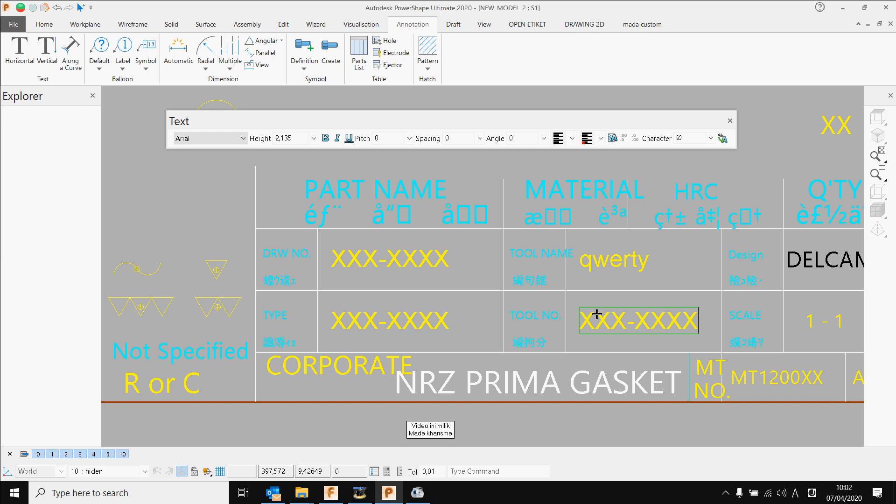
pyautogui.write('T')
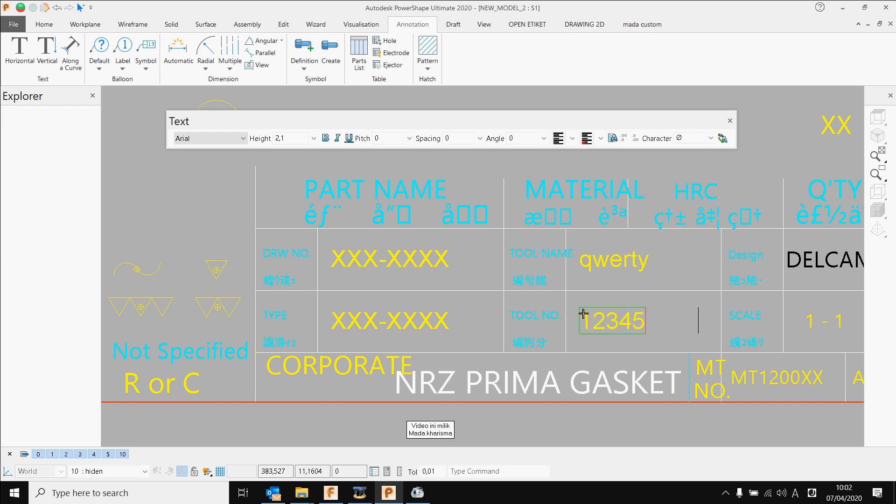
# Examine the A3 sheet's title block, JAM KERJA table and work process table along the frame.
pyautogui.scroll(-6, 596, 341)
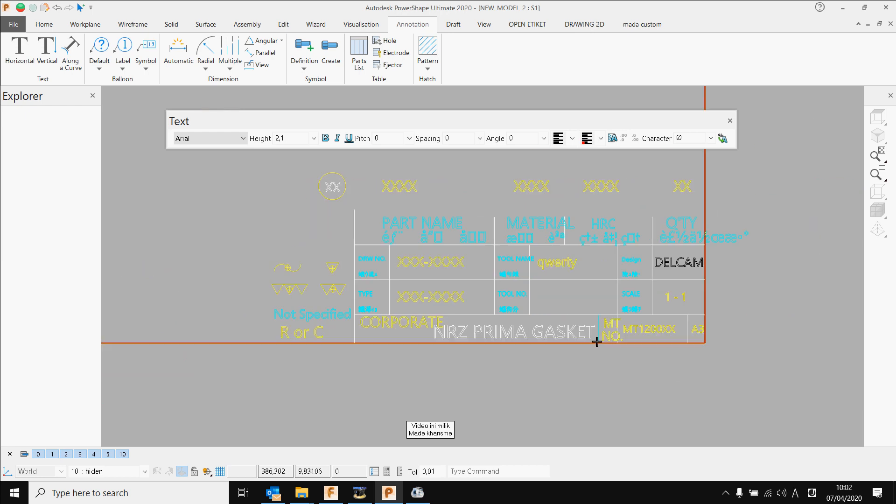
pyautogui.scroll(6, 603, 264)
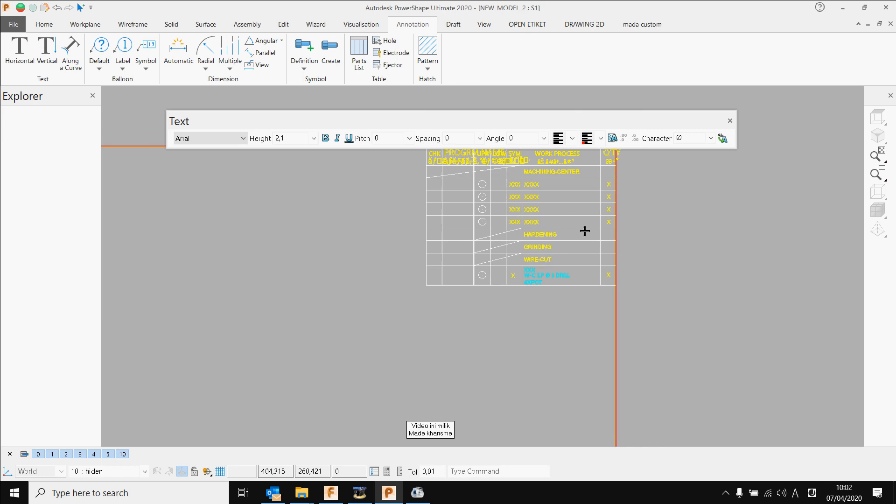
pyautogui.scroll(-5, 566, 302)
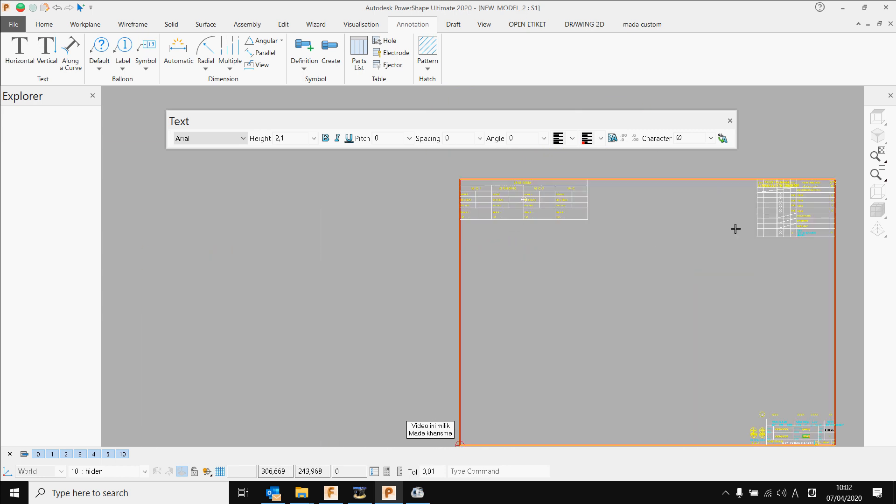
pyautogui.scroll(5, 584, 303)
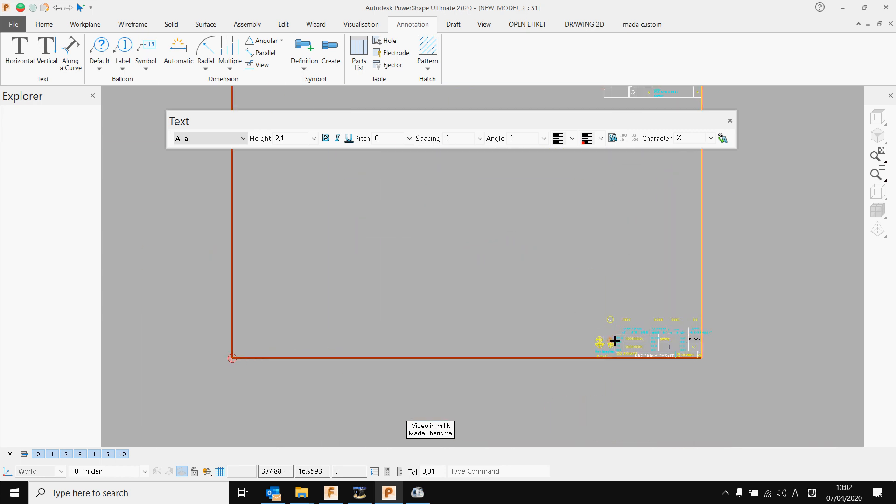
pyautogui.keyDown('shift'); pyautogui.moveTo(510, 241); pyautogui.dragTo(626, 267, button='middle'); pyautogui.keyUp('shift')
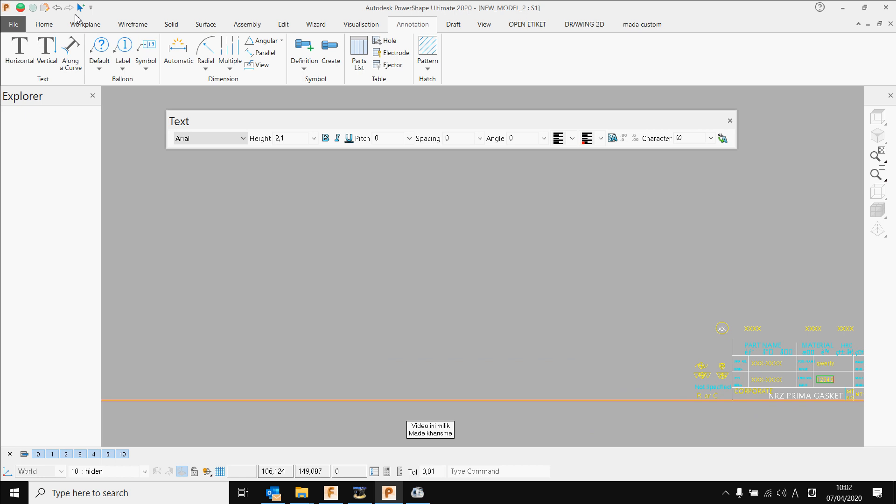
pyautogui.click(135, 26)
pyautogui.click(16, 65)
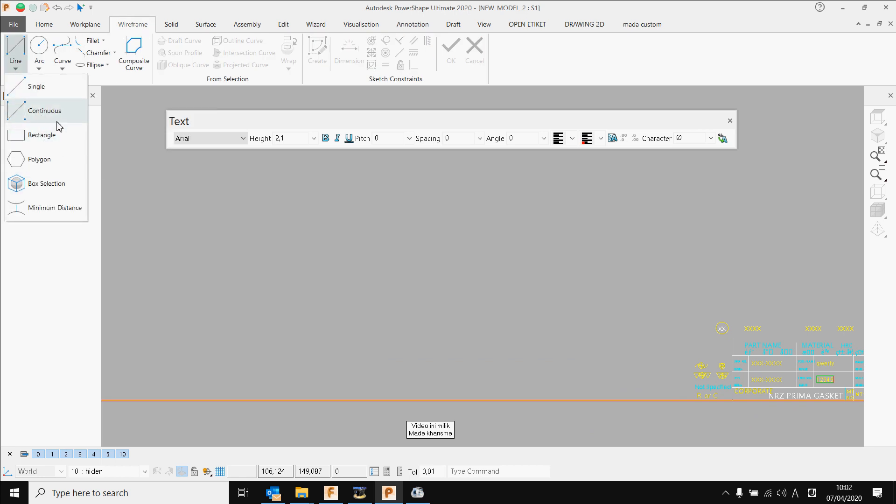
pyautogui.click(572, 292)
pyautogui.keyDown('ctrl'); pyautogui.moveTo(567, 272); pyautogui.dragTo(566, 282, button='middle'); pyautogui.keyUp('ctrl')
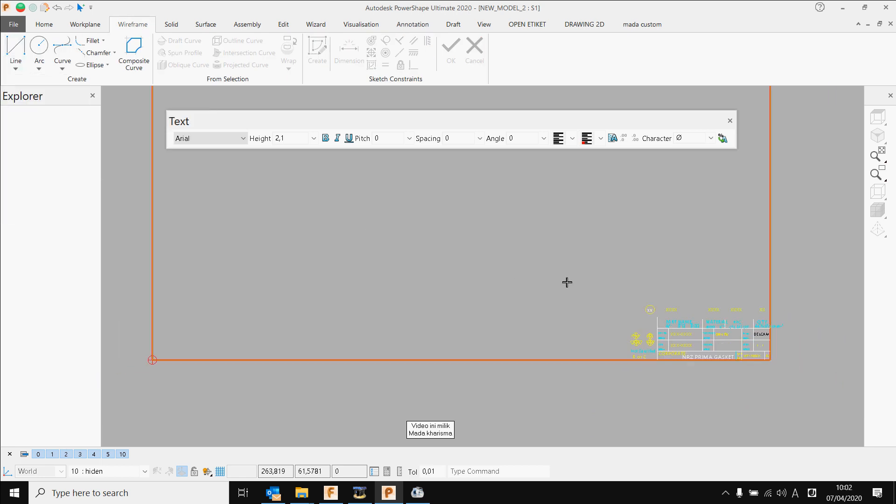
pyautogui.click(728, 122)
pyautogui.scroll(-3, 489, 200)
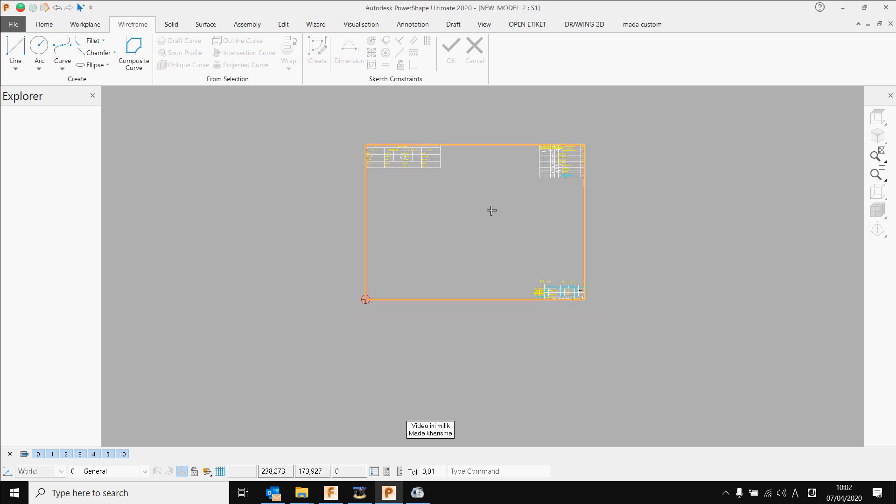
pyautogui.scroll(3, 486, 220)
pyautogui.scroll(3, 322, 200)
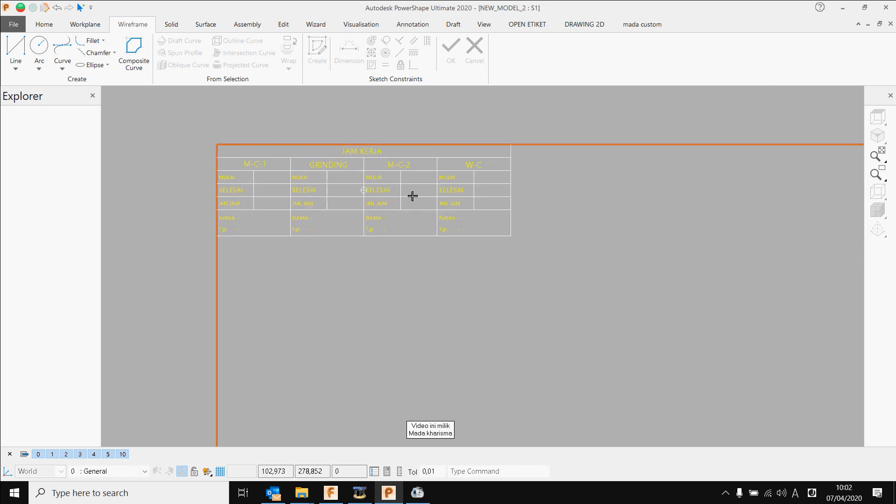
pyautogui.scroll(-2, 513, 219)
pyautogui.keyDown('shift'); pyautogui.moveTo(549, 242); pyautogui.dragTo(426, 220, button='middle'); pyautogui.keyUp('shift')
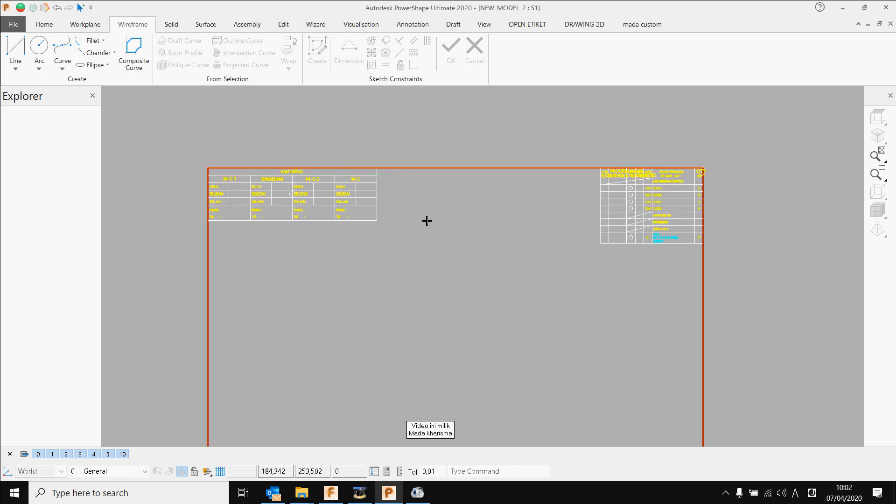
pyautogui.scroll(1, 613, 182)
pyautogui.scroll(1, 612, 182)
pyautogui.scroll(-2, 494, 224)
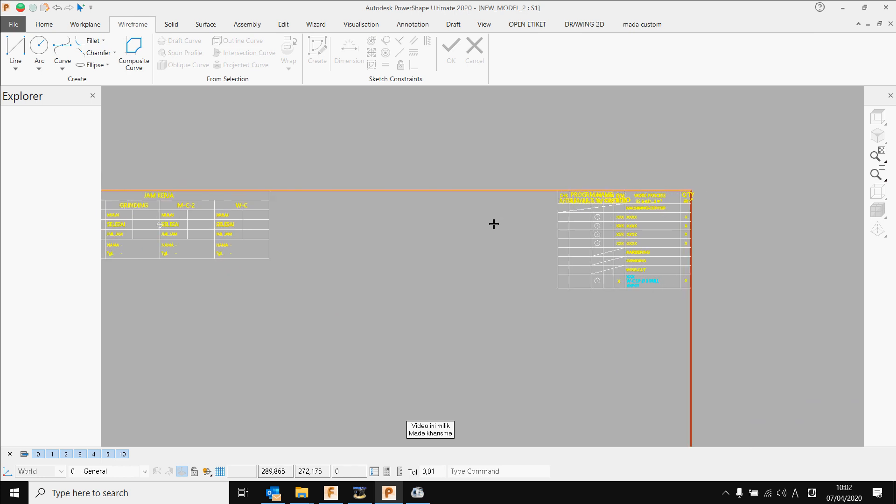
pyautogui.scroll(3, 516, 222)
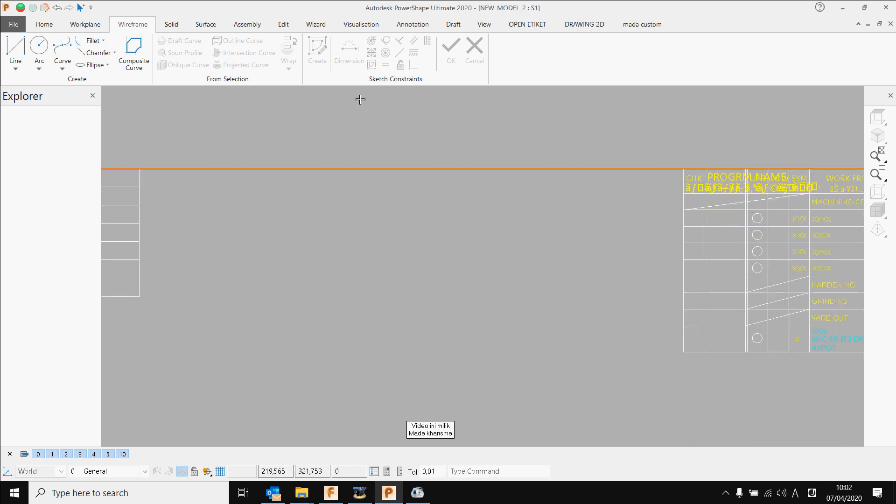
# Insert a new Microsoft Excel 97-2003 Worksheet OLE object along the frame's upper edge between the JAM KERJA and work process tables.
pyautogui.click(453, 24)
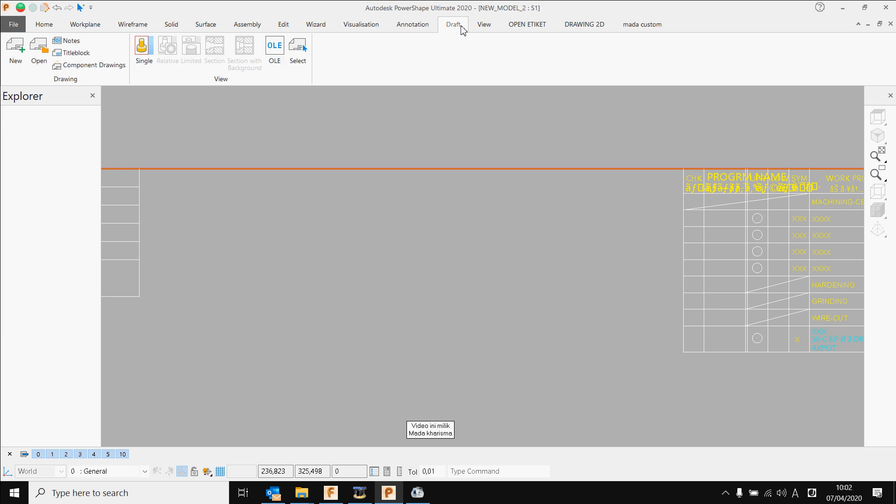
pyautogui.click(274, 47)
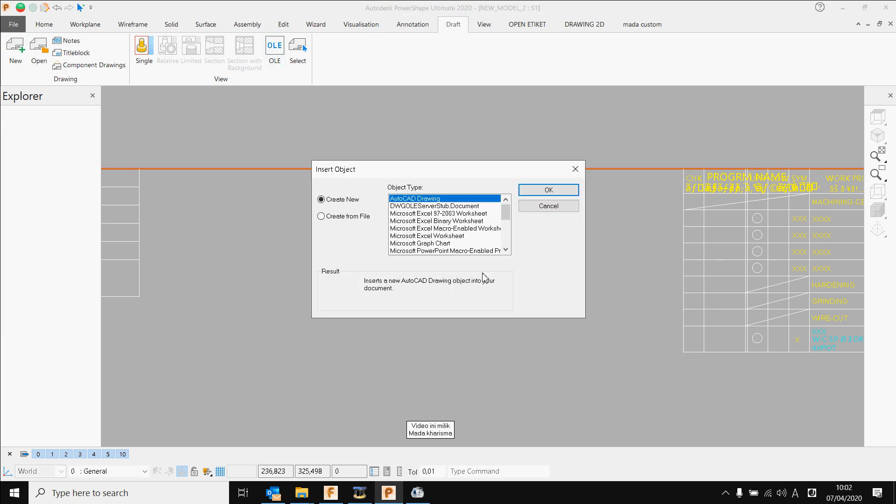
pyautogui.click(432, 213)
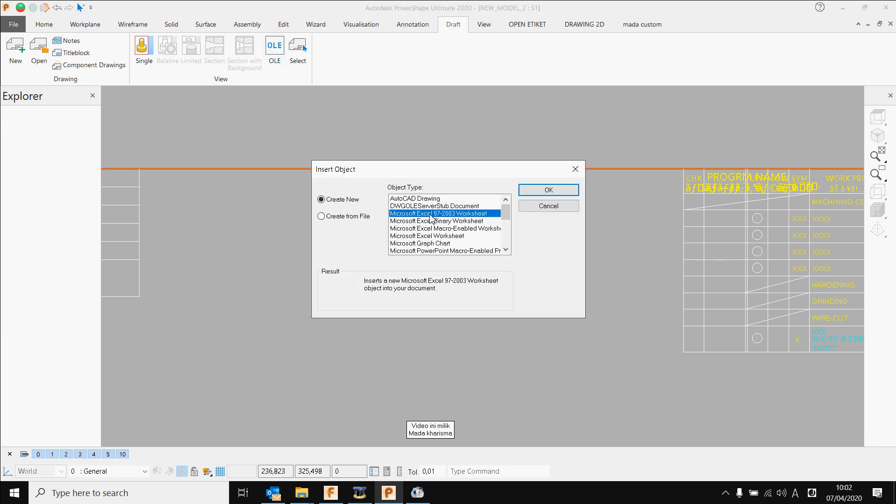
pyautogui.click(559, 191)
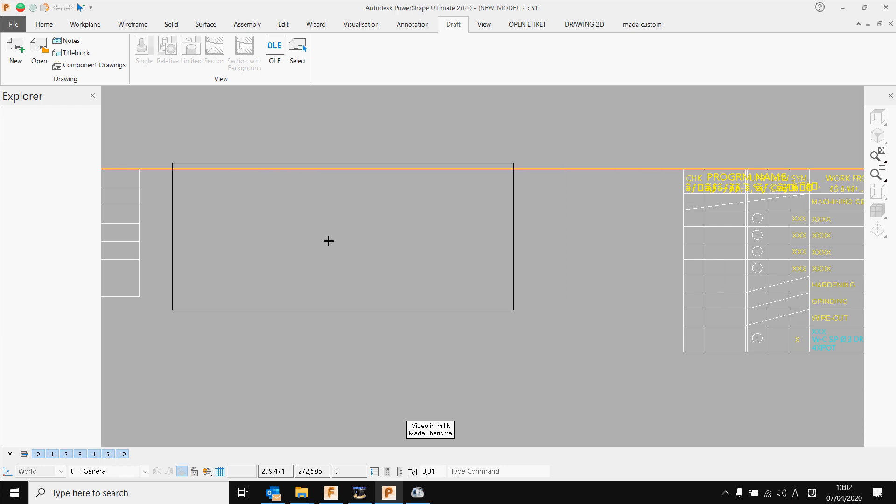
pyautogui.click(396, 245)
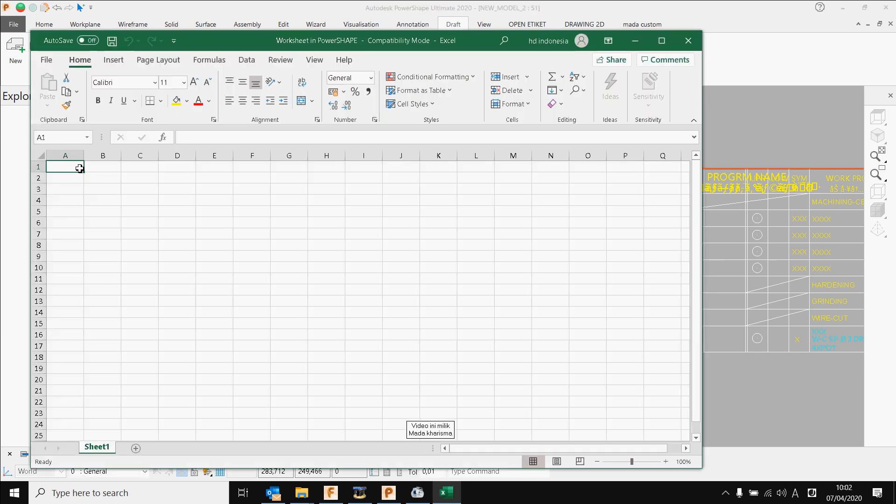
# Enter DELCAM followed by the author's full name in cell A1 of the embedded worksheet.
pyautogui.doubleClick(82, 169)
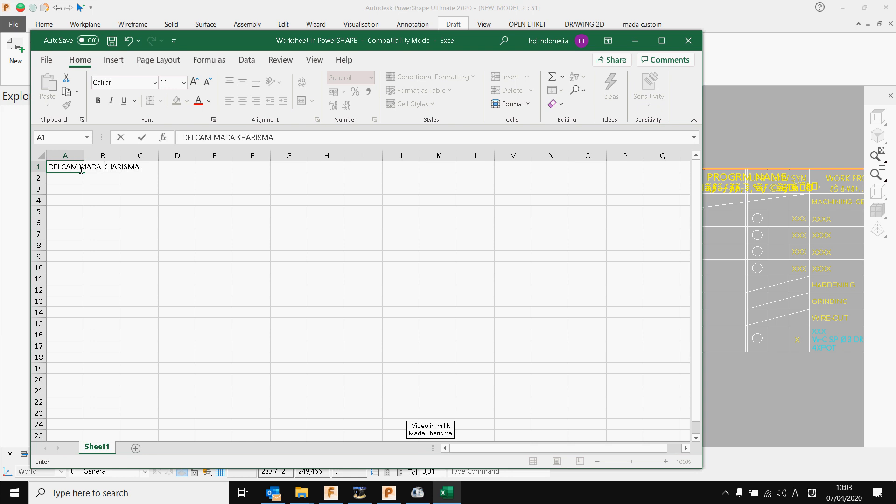
pyautogui.write('DELCAM MADA KHARISMA')
pyautogui.press('Return')
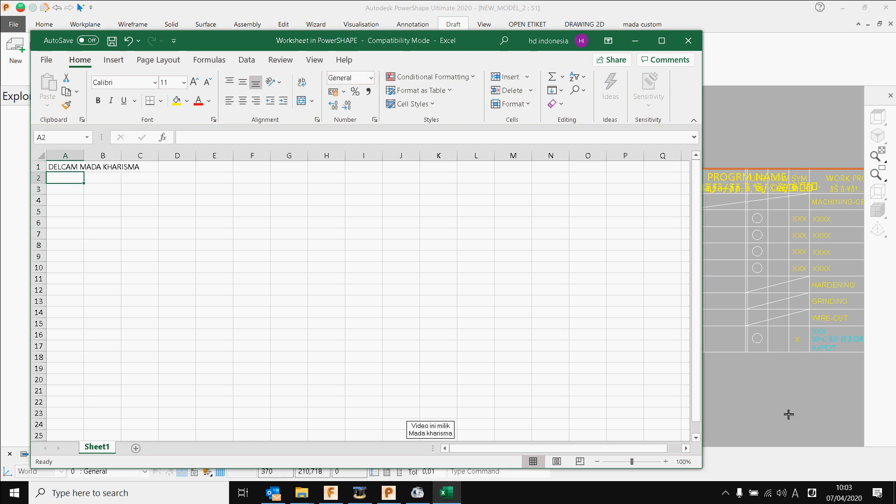
# Switch the keyboard input to Japanese and enter the author's name in kana in cell A2.
pyautogui.click(816, 496)
pyautogui.click(810, 437)
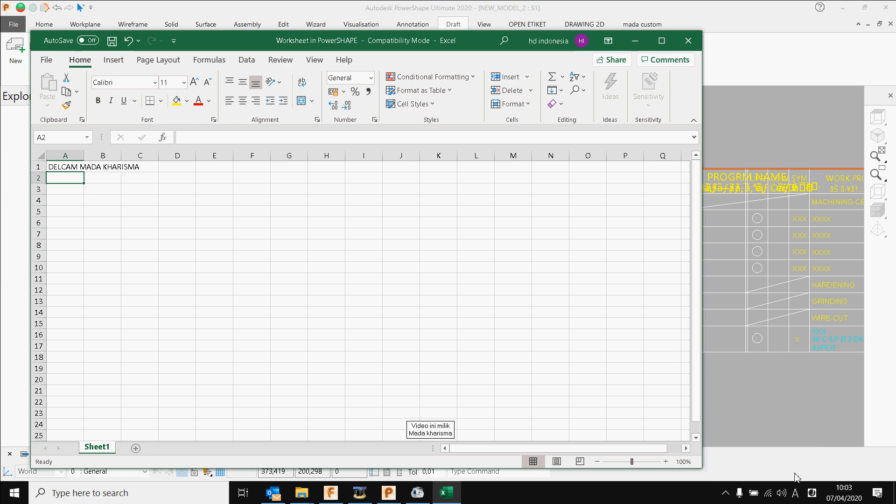
pyautogui.click(795, 492)
pyautogui.write('mada')
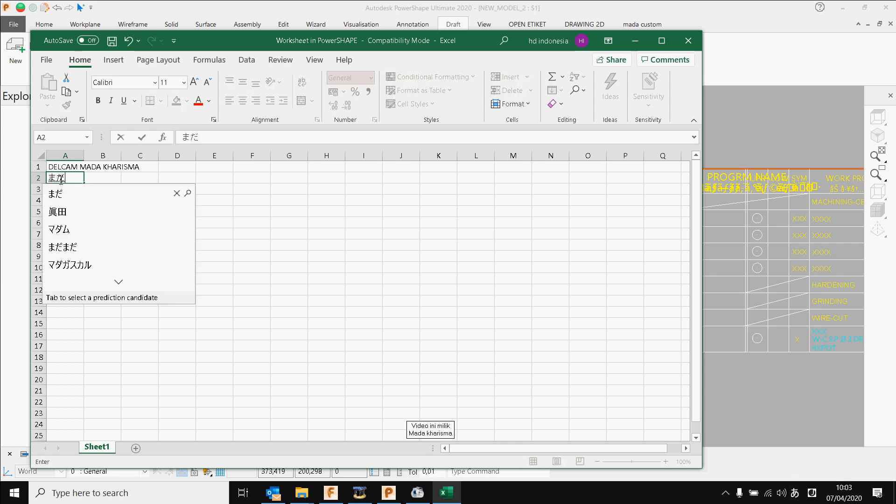
pyautogui.write('kharisma')
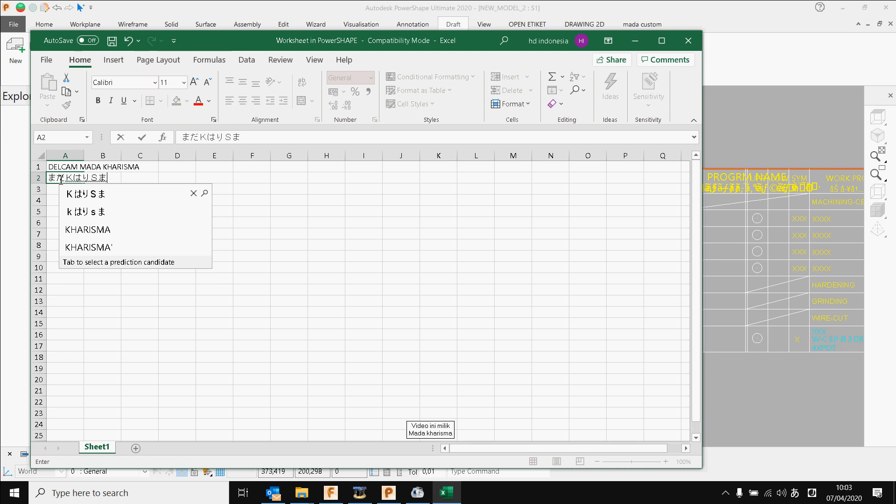
pyautogui.click(297, 227)
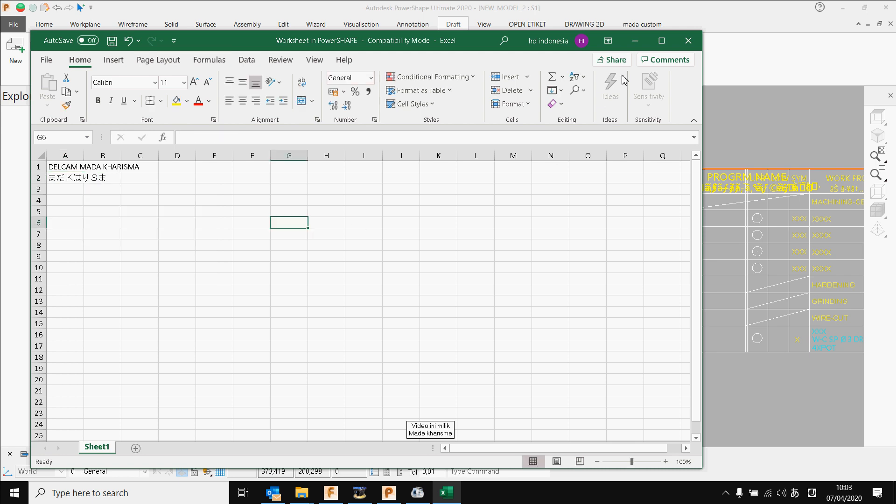
# Return to the PowerShape drawing and examine the embedded worksheet beside the JAM KERJA table and on the whole sheet.
pyautogui.click(633, 43)
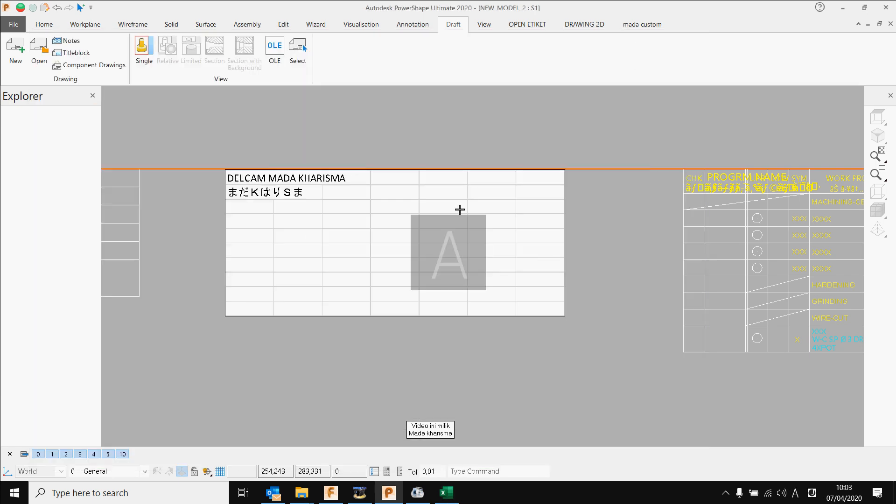
pyautogui.scroll(-3, 447, 242)
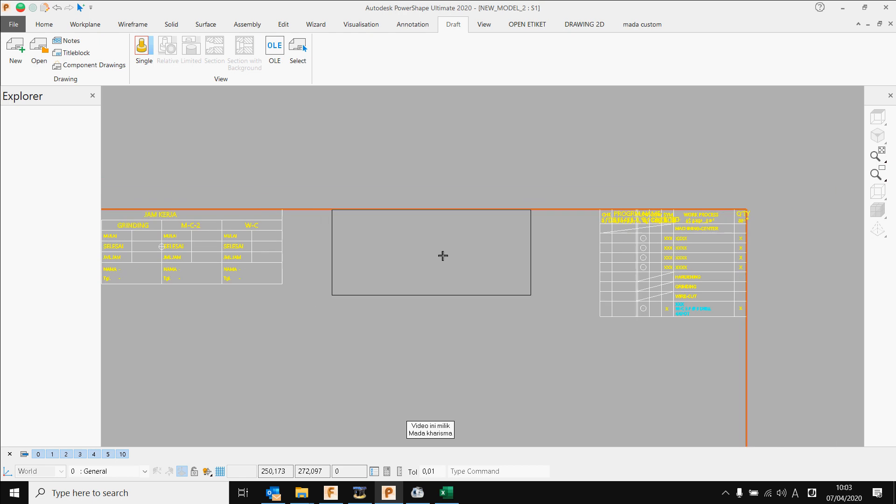
pyautogui.scroll(3, 326, 242)
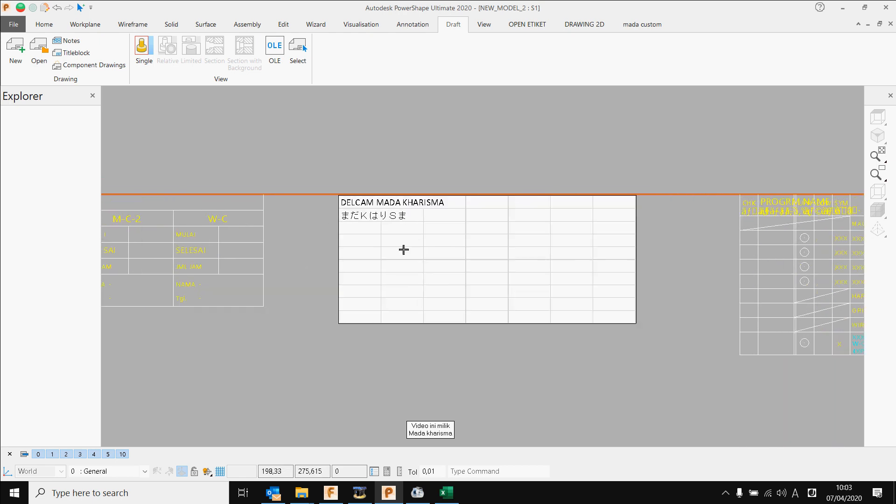
pyautogui.scroll(-3, 406, 280)
pyautogui.scroll(4, 356, 223)
pyautogui.click(341, 240)
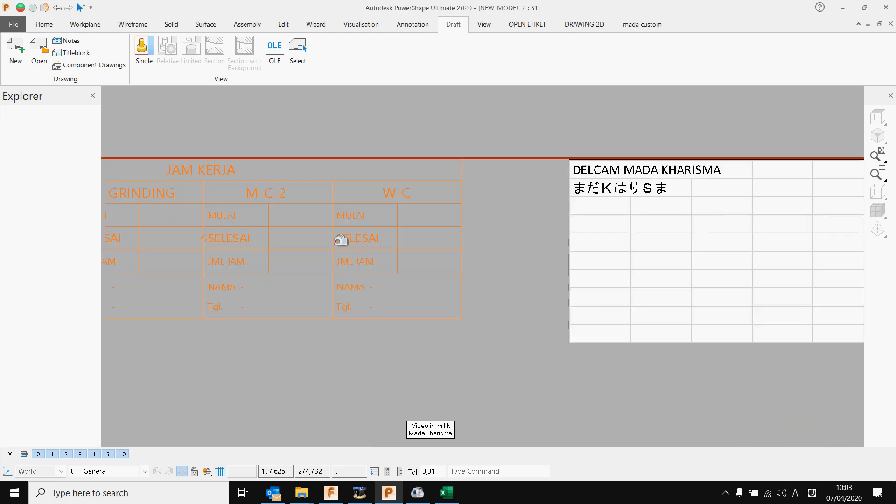
pyautogui.scroll(-3, 623, 265)
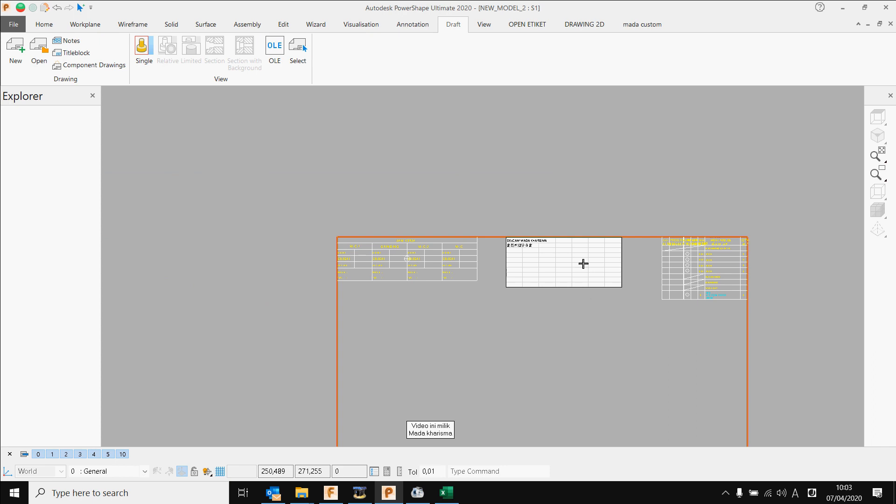
pyautogui.scroll(-2, 562, 268)
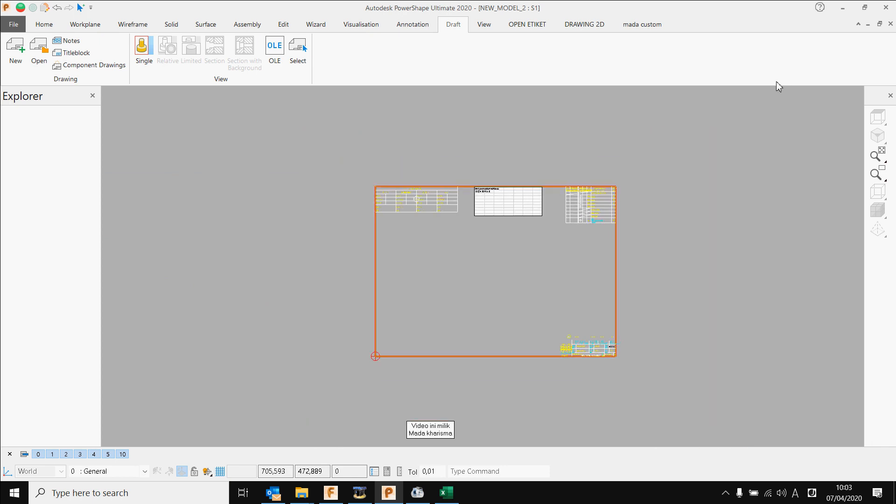
# Rename the S1 drawing as A3.
pyautogui.click(484, 26)
pyautogui.click(471, 53)
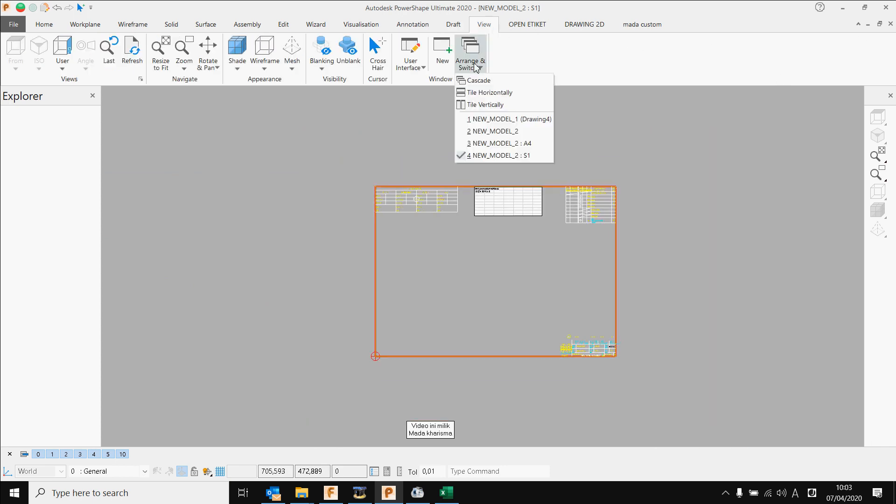
pyautogui.click(491, 156)
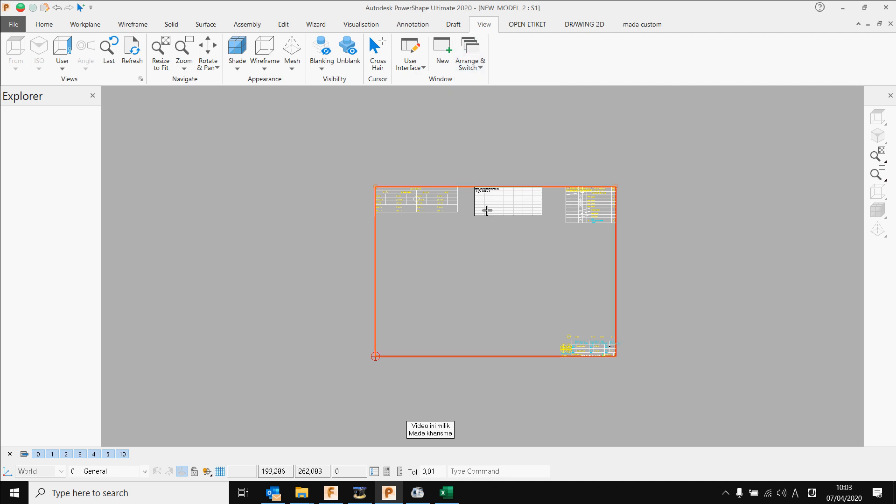
pyautogui.rightClick(480, 244)
pyautogui.click(520, 382)
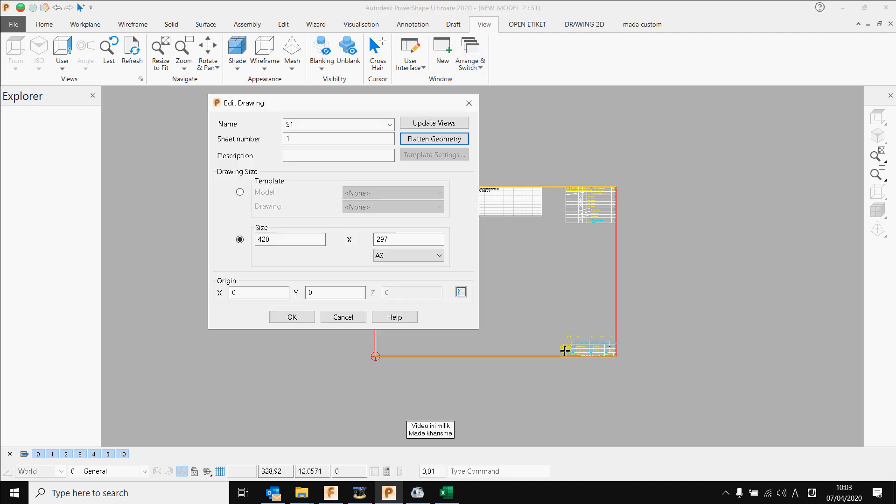
pyautogui.moveTo(317, 125); pyautogui.dragTo(245, 122)
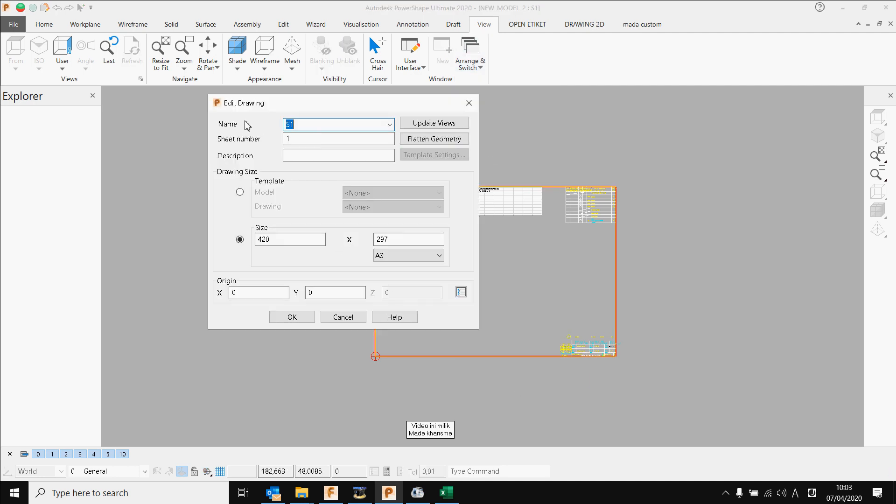
pyautogui.write('A3')
pyautogui.click(295, 319)
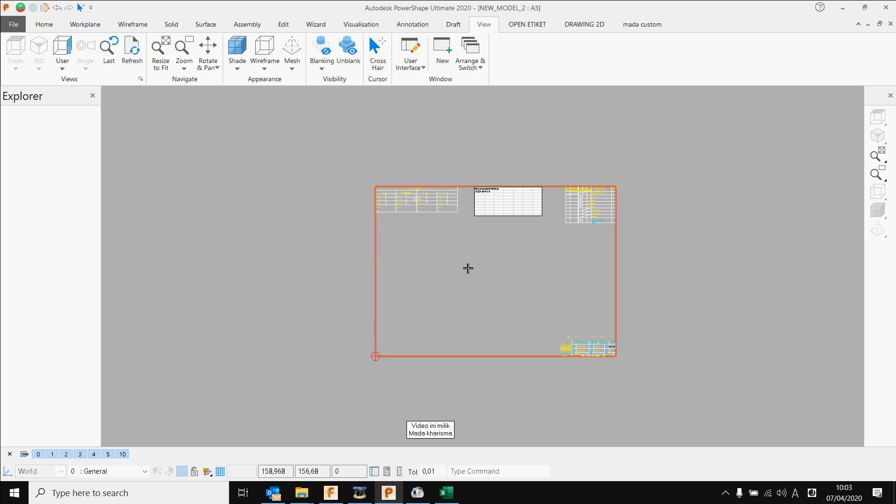
# Switch from the A3 drawing to the NEW_MODEL_2 model window.
pyautogui.scroll(3, 468, 268)
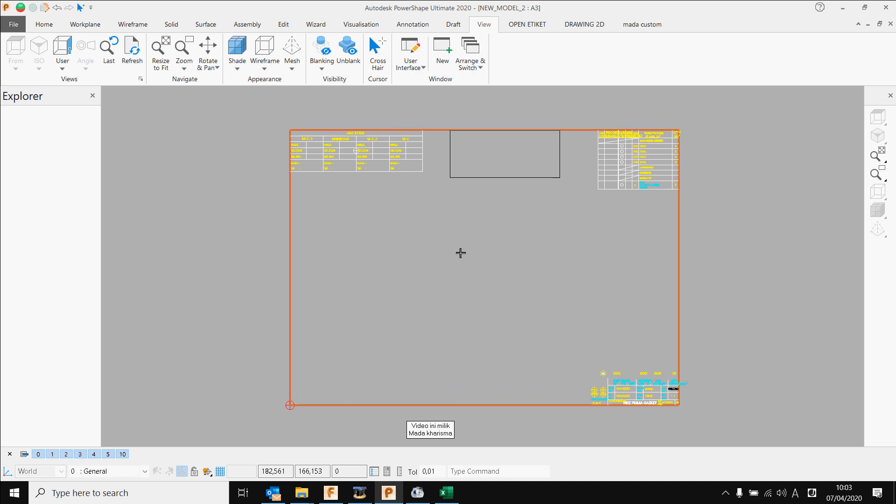
pyautogui.click(470, 56)
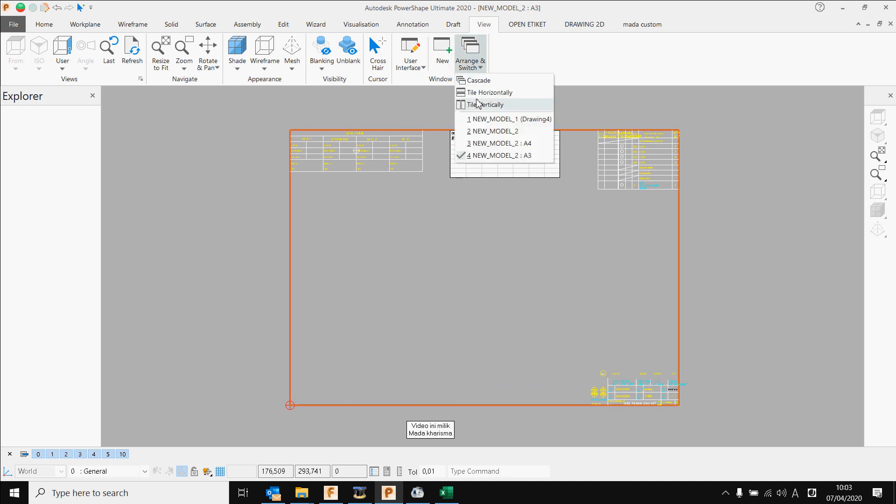
pyautogui.click(492, 132)
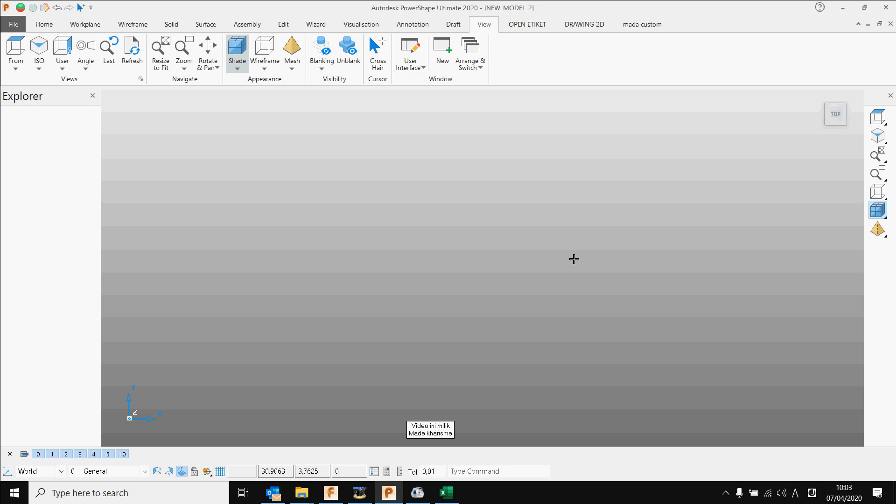
# Examine the model file settings in the application options, including the option to always save and open from outside the database.
pyautogui.click(12, 25)
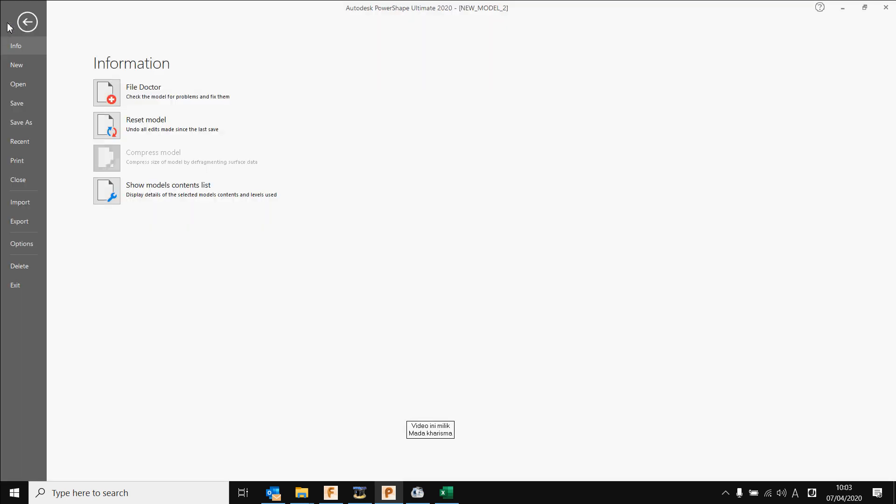
pyautogui.click(8, 26)
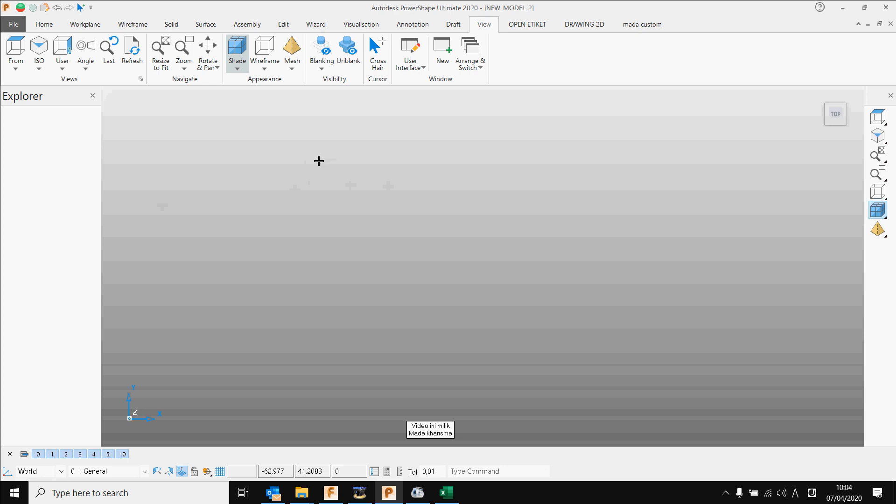
pyautogui.click(13, 24)
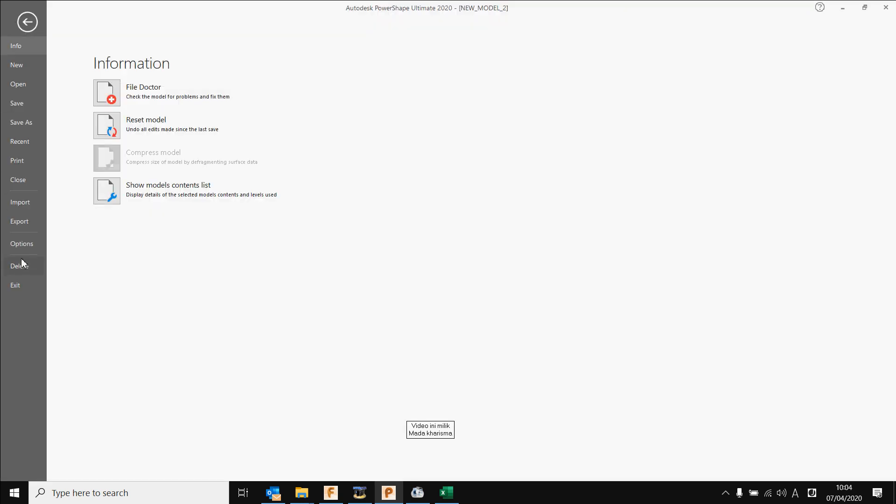
pyautogui.click(24, 244)
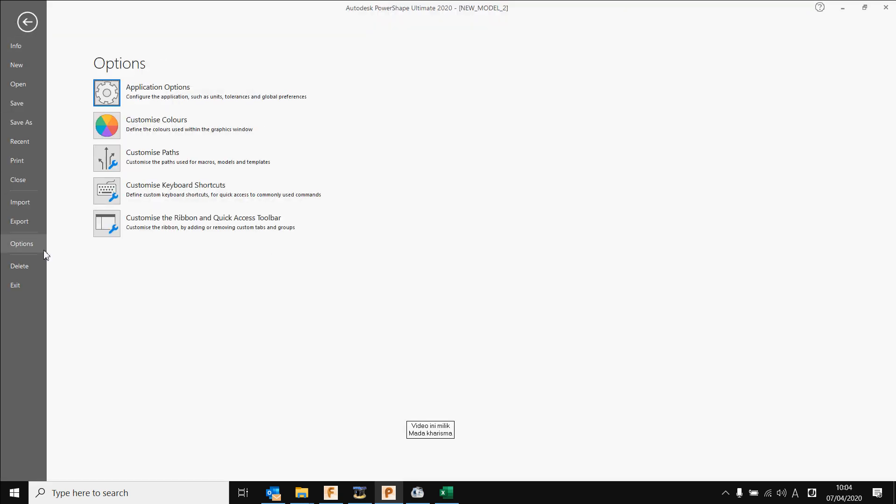
pyautogui.click(115, 103)
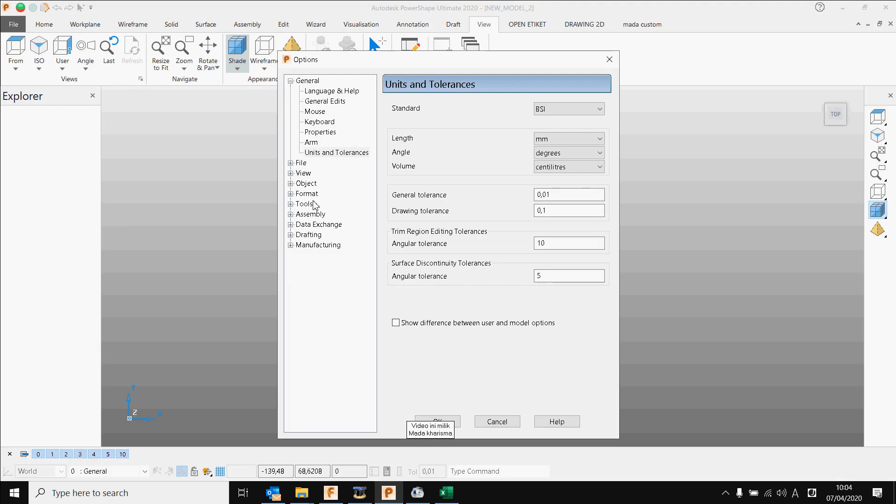
pyautogui.click(291, 163)
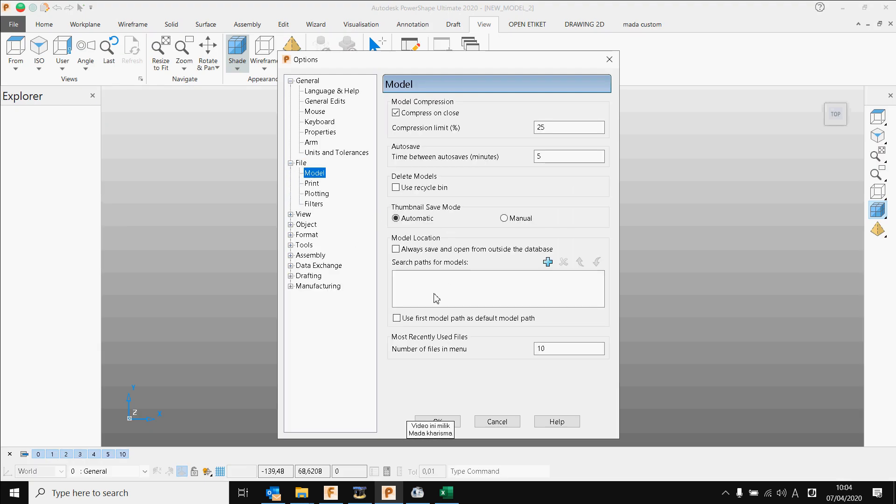
pyautogui.click(396, 249)
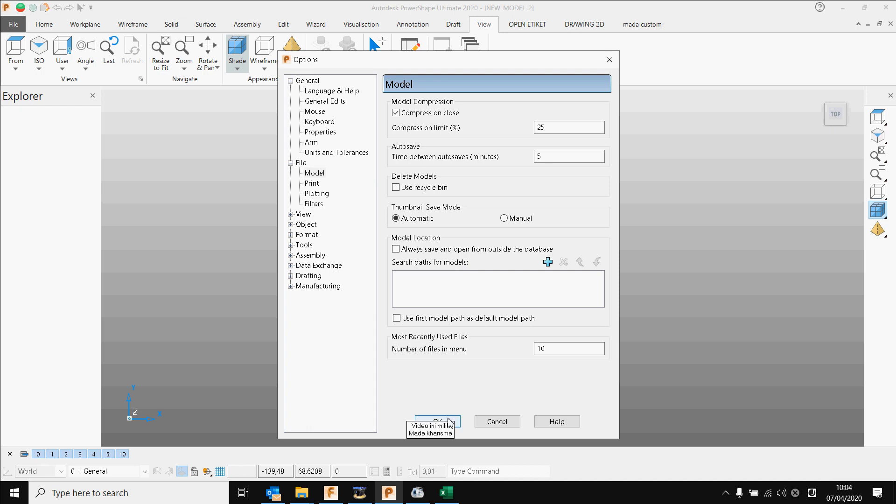
pyautogui.click(443, 418)
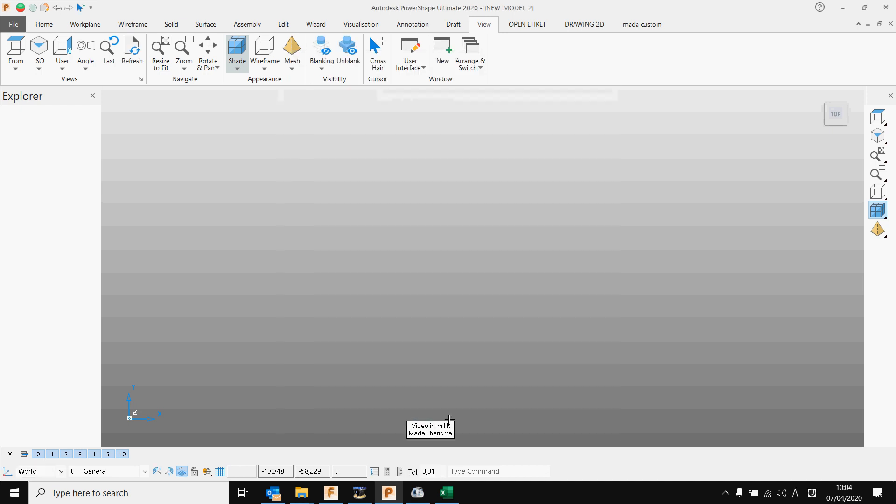
# Save the open model under the name autodesk_template.
pyautogui.click(8, 25)
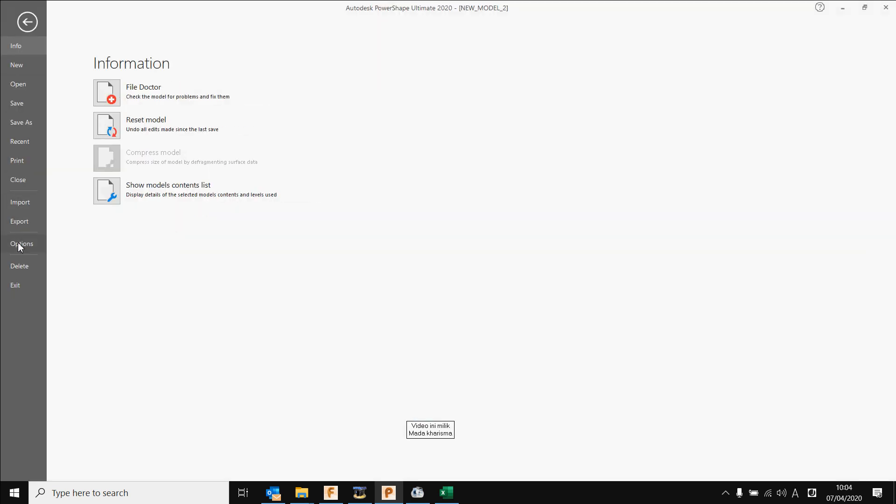
pyautogui.click(22, 126)
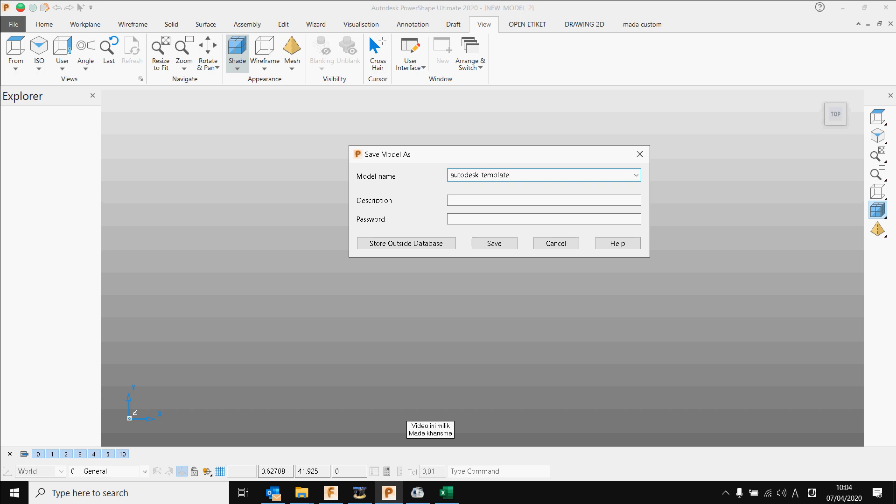
pyautogui.moveTo(515, 175); pyautogui.dragTo(448, 185)
pyautogui.moveTo(514, 183); pyautogui.dragTo(485, 181)
pyautogui.click(550, 175)
pyautogui.click(498, 245)
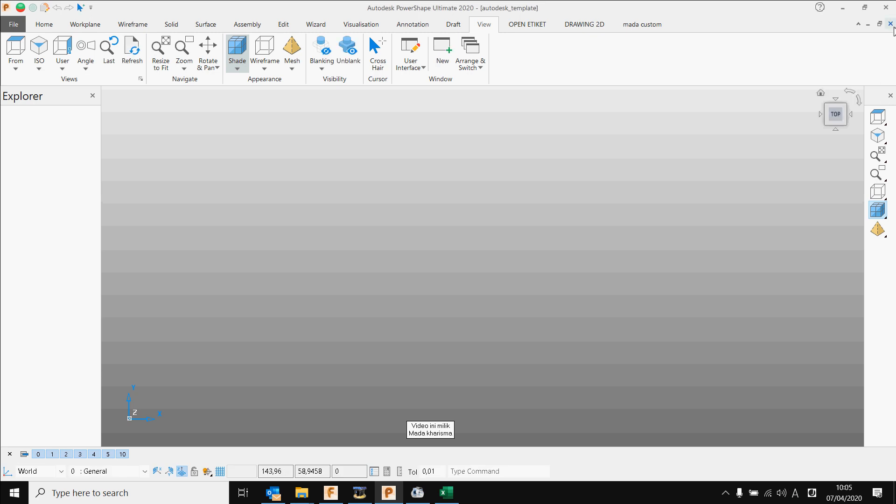
# Close the autodesk_template model and close NEW_MODEL_1 without saving its changes.
pyautogui.click(891, 25)
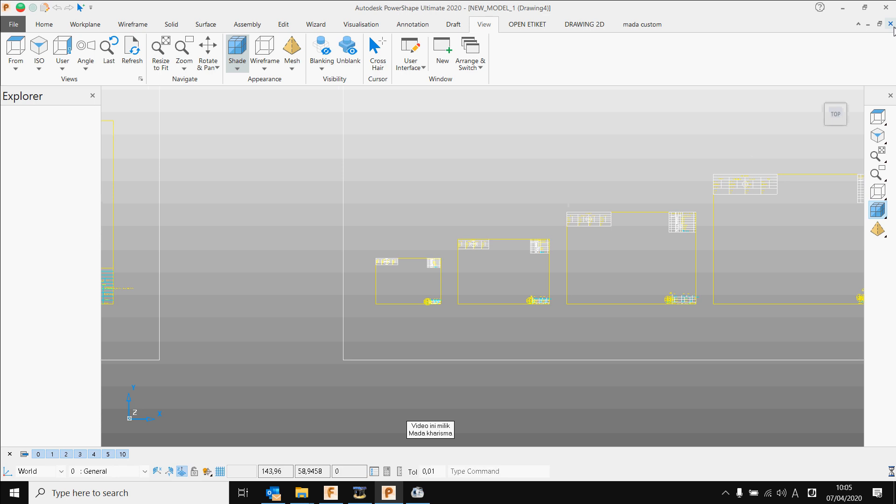
pyautogui.click(891, 24)
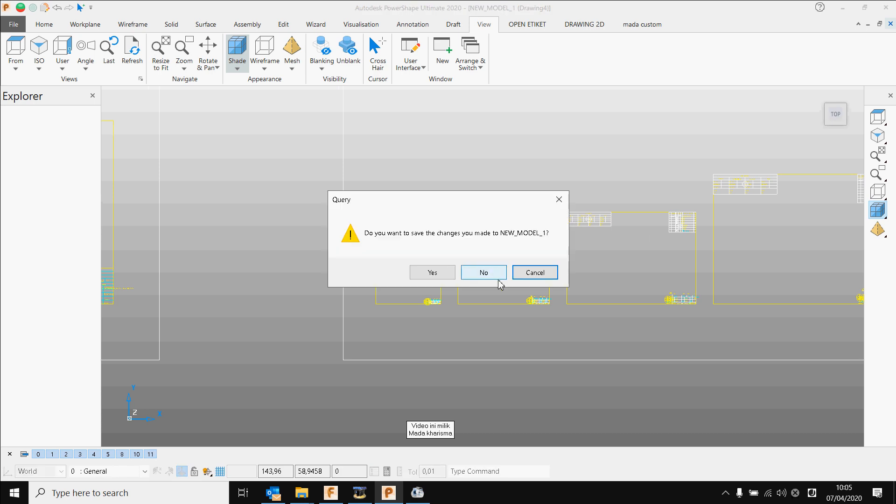
pyautogui.click(483, 272)
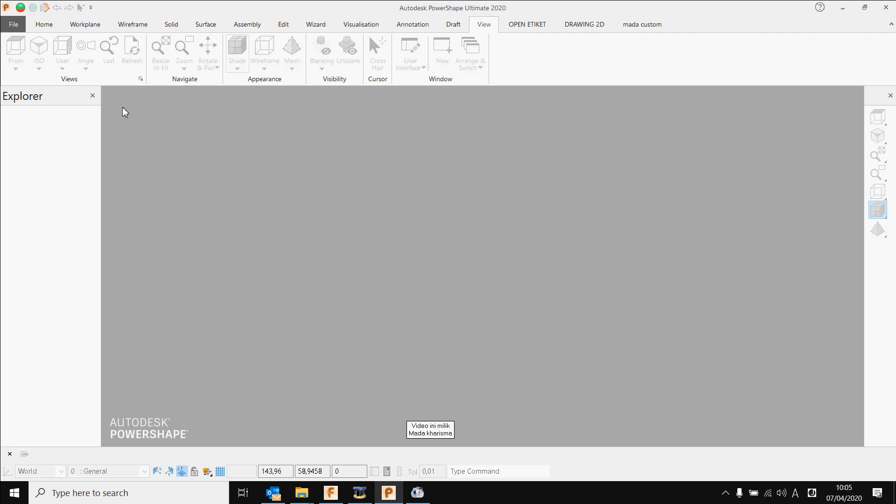
# Open the GUI Improvements die model from the PowerSHAPE 2019 What's New page of the MCP MFG Support Summit 2018 demos.
pyautogui.click(14, 24)
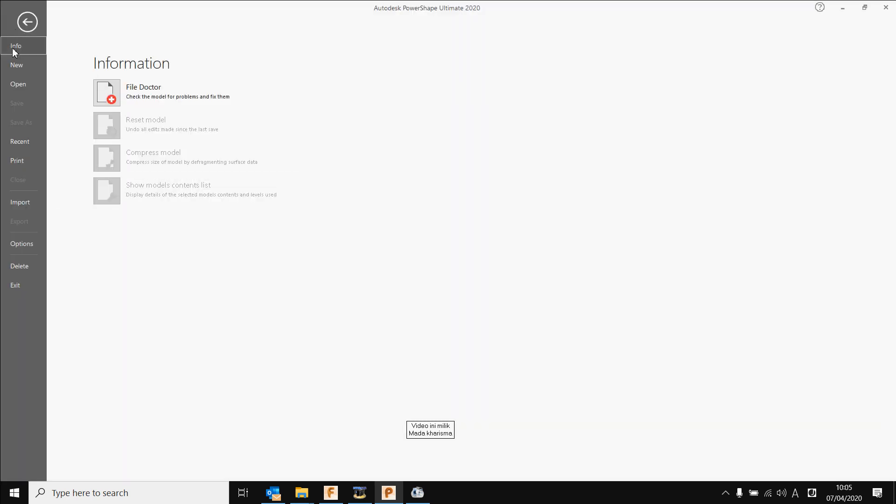
pyautogui.click(27, 25)
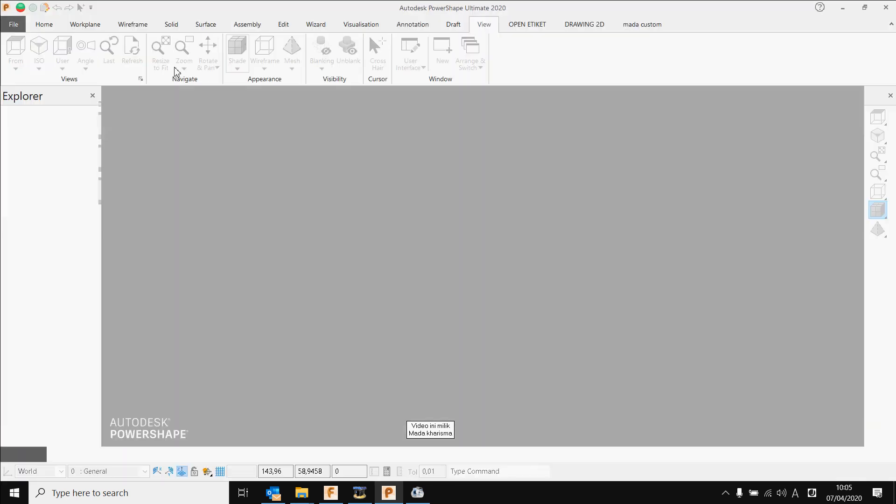
pyautogui.click(631, 27)
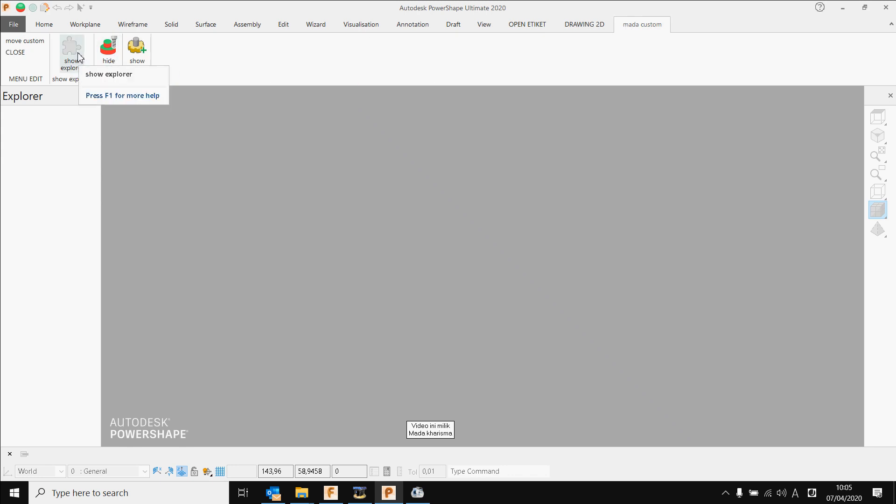
pyautogui.click(136, 49)
pyautogui.click(72, 215)
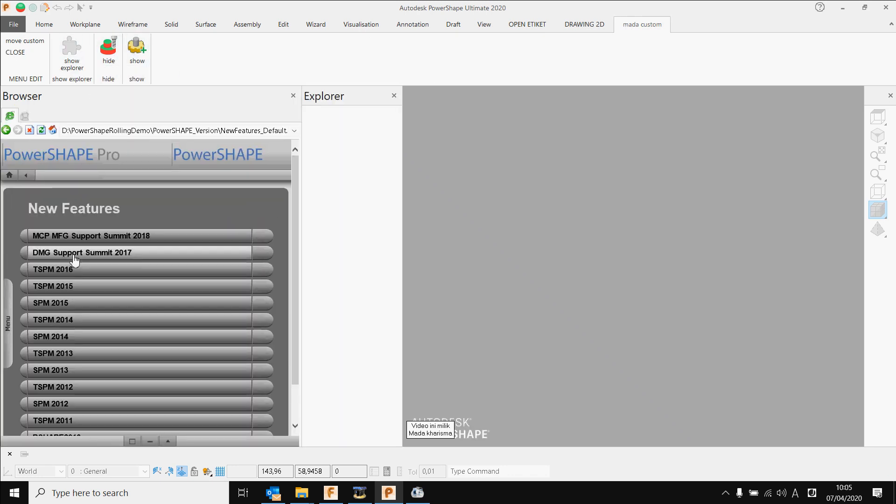
pyautogui.click(77, 234)
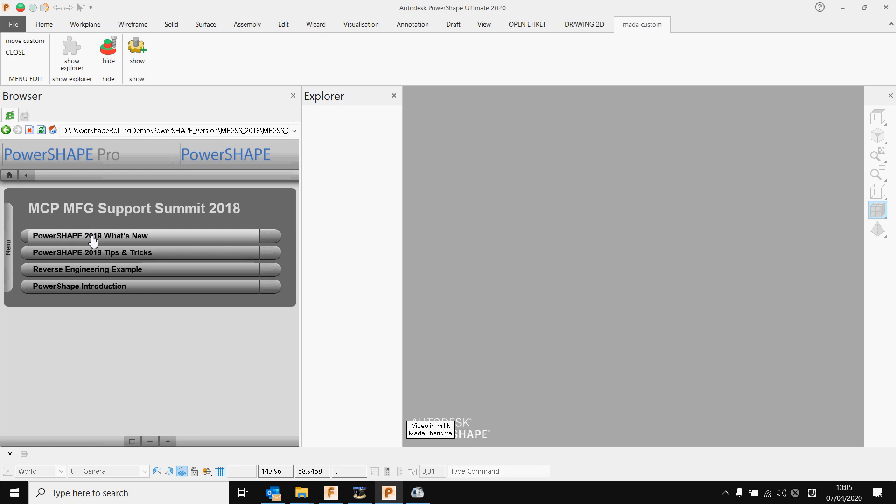
pyautogui.click(89, 235)
pyautogui.click(53, 350)
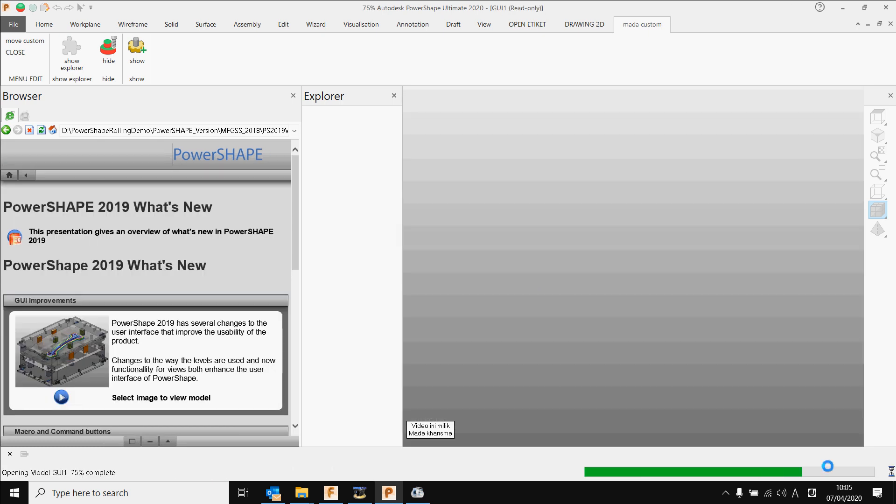
# Switch the keyboard input language to English and hide the demo browser pane.
pyautogui.click(812, 493)
pyautogui.click(788, 414)
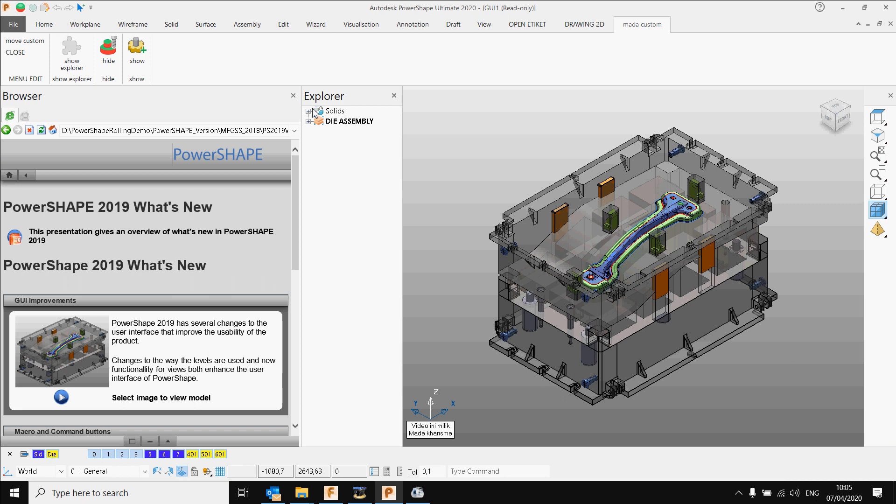
pyautogui.click(293, 95)
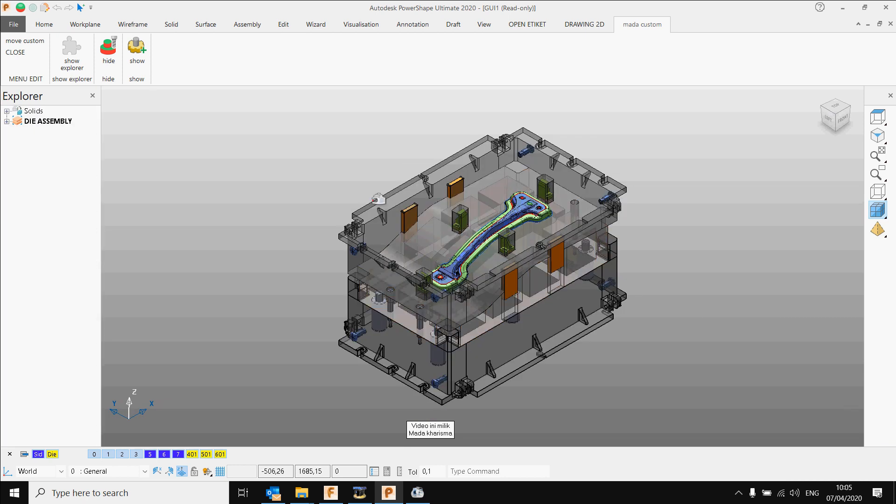
# Isolate the upper die solid by blanking everything else in the die assembly.
pyautogui.click(387, 197)
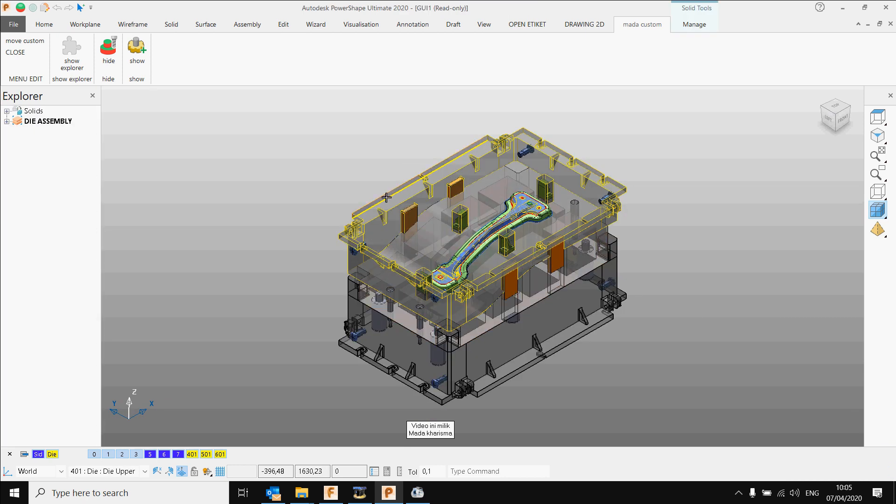
pyautogui.hotkey('ctrl', 'k')
pyautogui.scroll(-3, 422, 270)
pyautogui.click(379, 281)
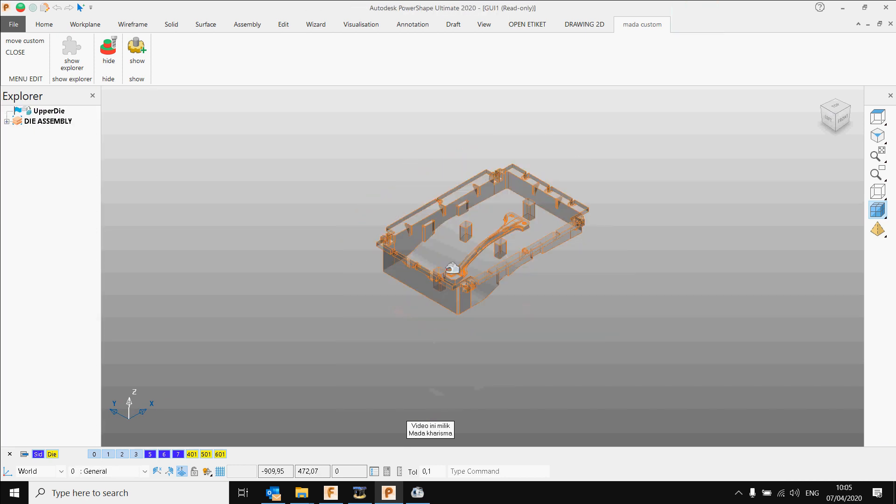
# Create a new drawing from the selected upper die solid.
pyautogui.click(452, 268)
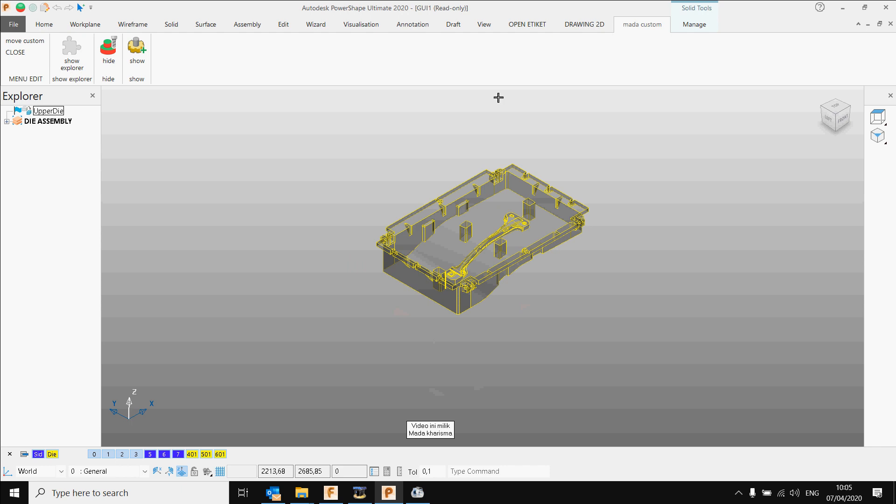
pyautogui.click(454, 26)
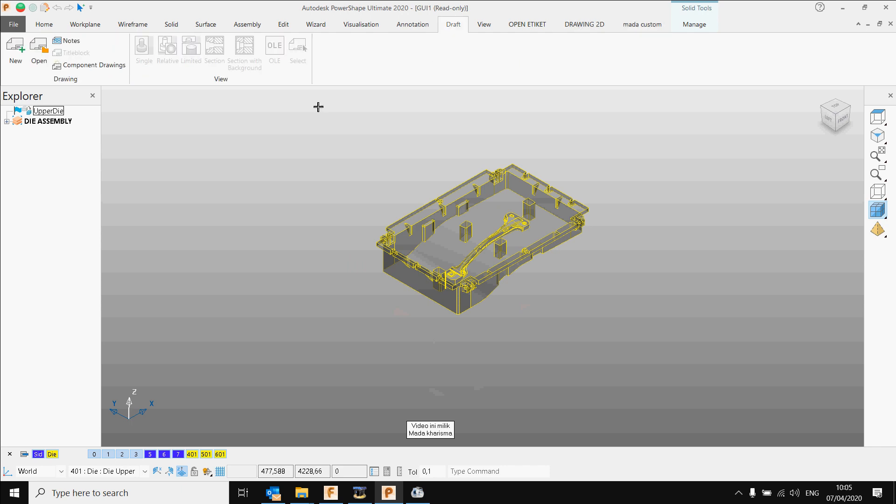
pyautogui.click(16, 56)
# Base the new drawing sheet on the A3 drawing of the autodesk_template template model.
pyautogui.rightClick(453, 233)
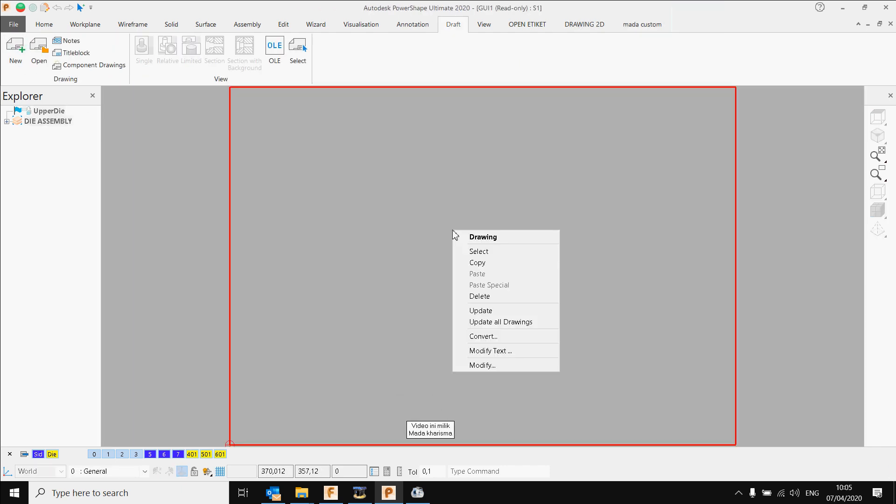
pyautogui.click(507, 366)
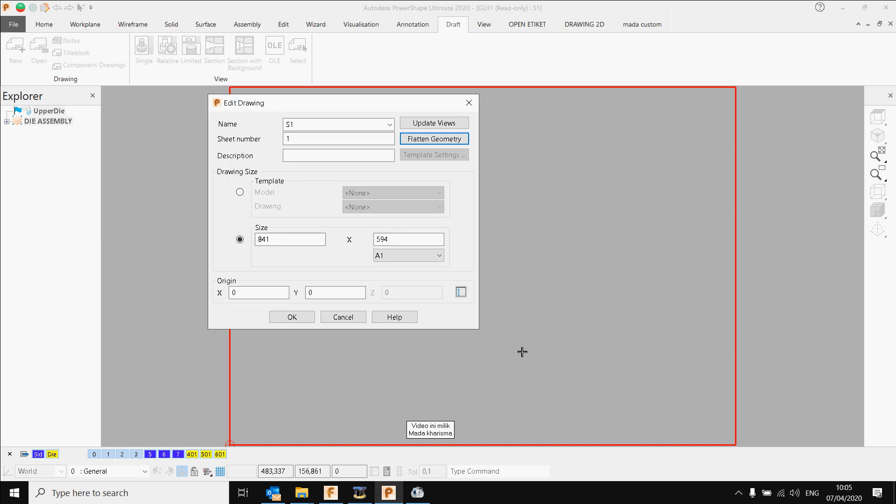
pyautogui.click(240, 193)
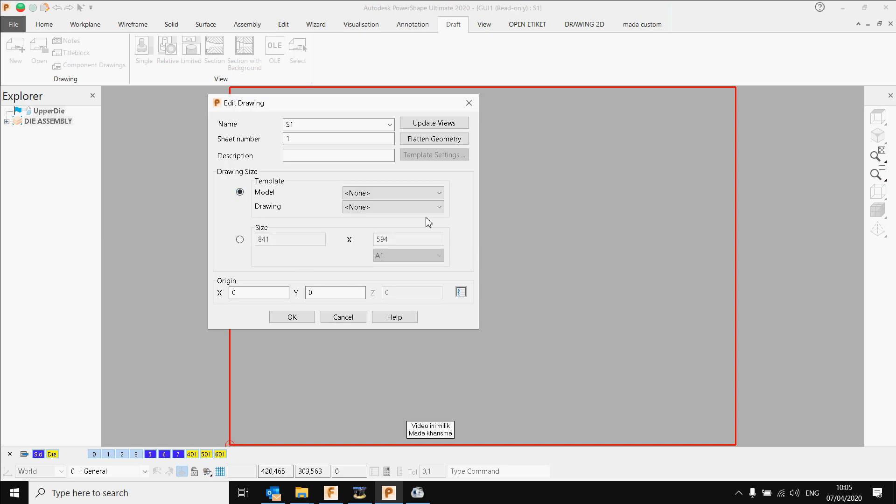
pyautogui.click(431, 194)
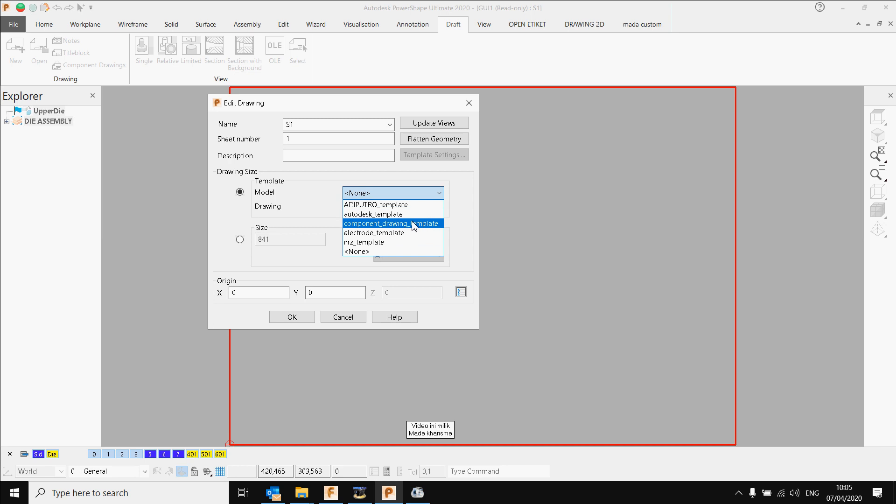
pyautogui.click(414, 213)
pyautogui.click(419, 208)
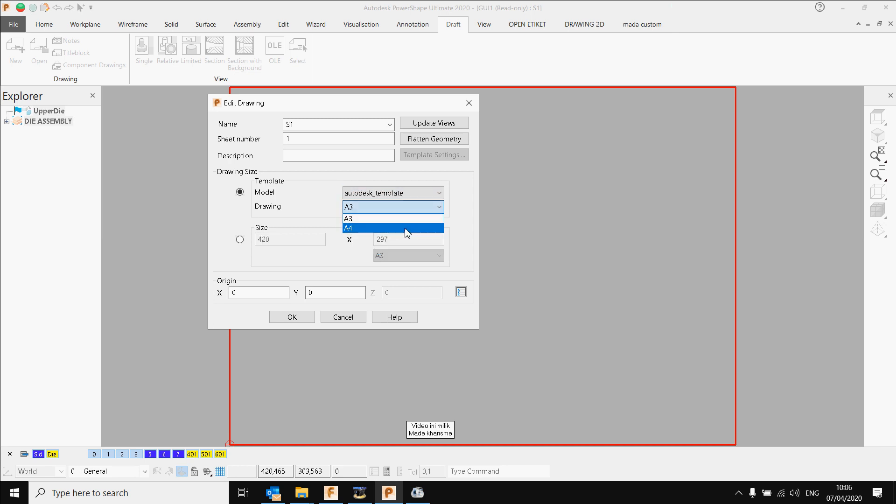
pyautogui.click(406, 219)
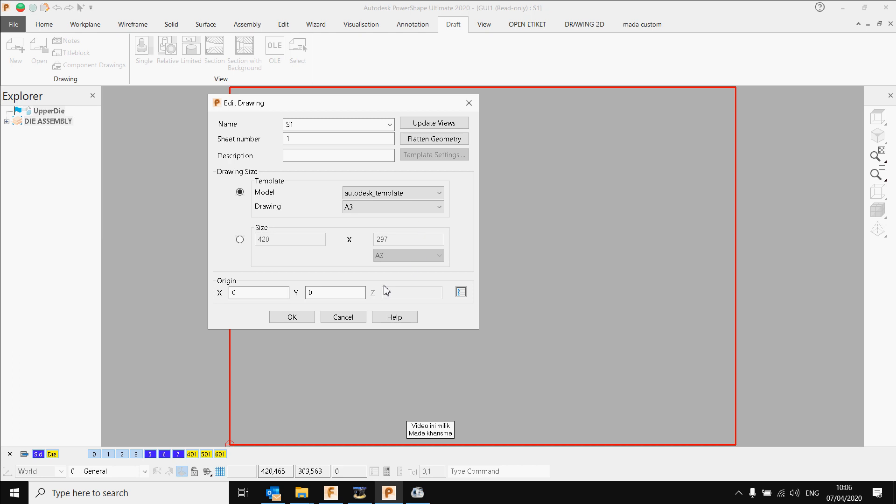
pyautogui.click(292, 317)
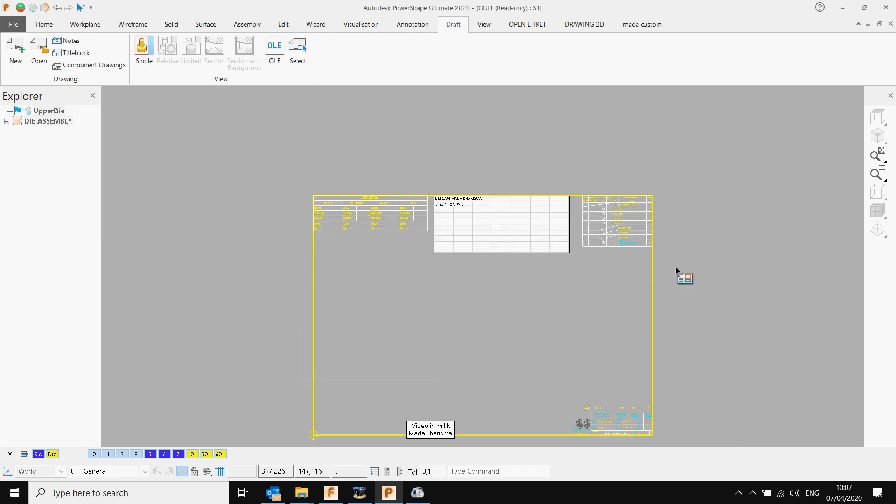
# Place a single view of the upper die on the A3 sheet below the JAM KERJA table.
pyautogui.scroll(4, 508, 290)
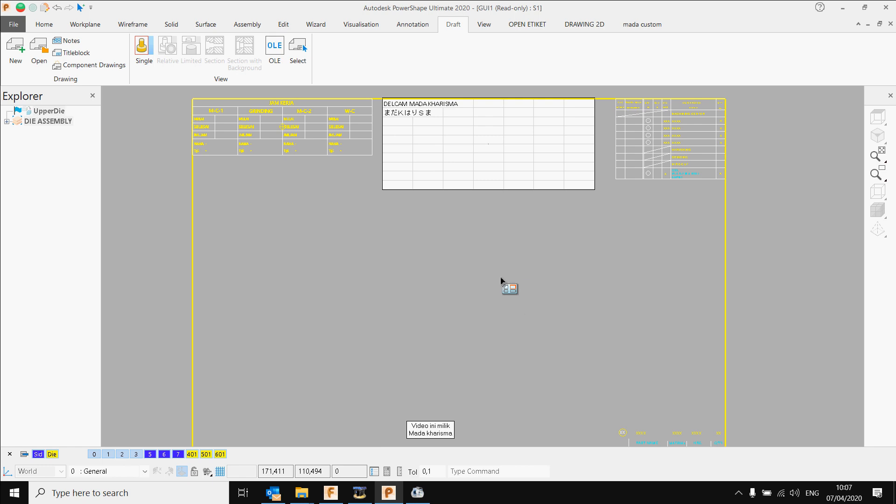
pyautogui.scroll(-3, 429, 244)
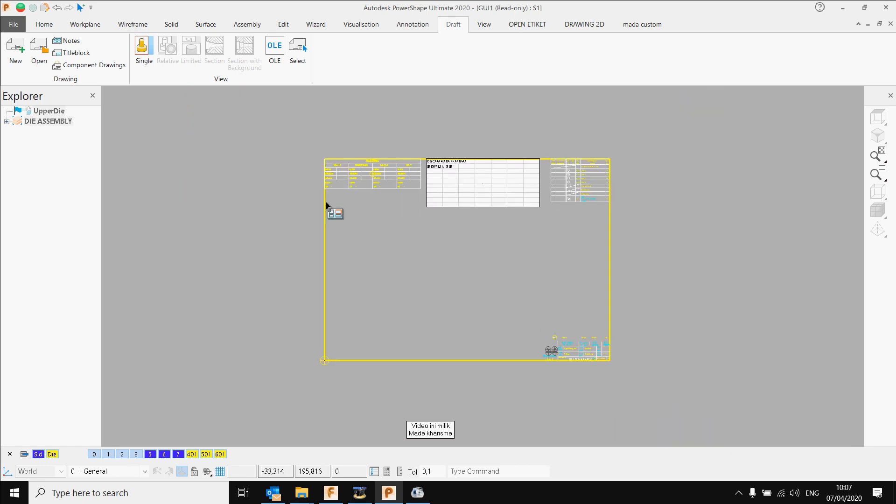
pyautogui.click(139, 46)
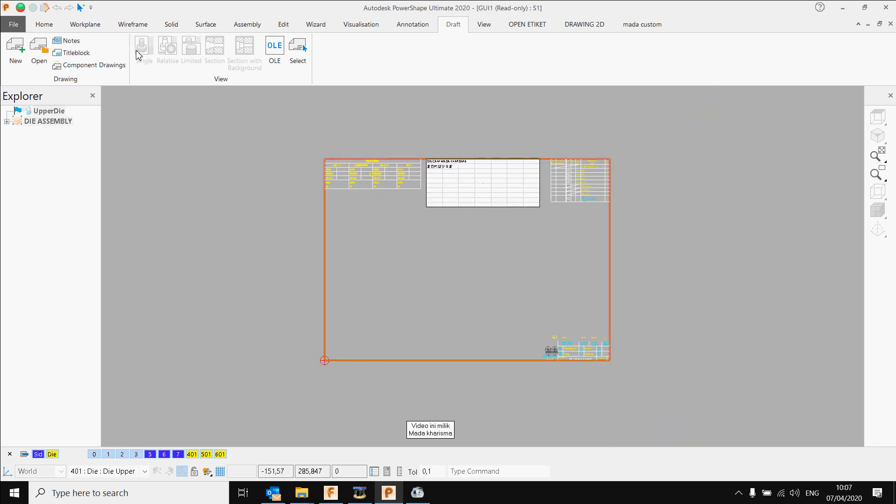
pyautogui.scroll(2, 396, 256)
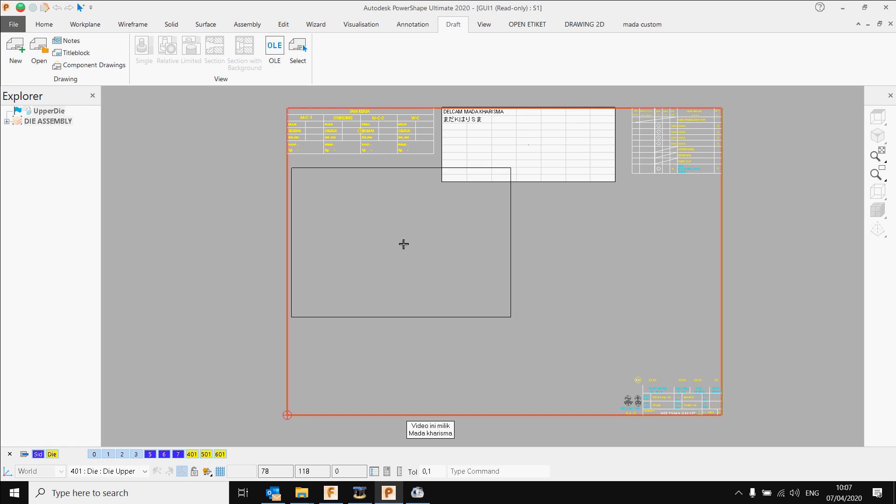
pyautogui.click(408, 261)
# Set the scale of the upper die drawing view to 0,02.
pyautogui.rightClick(428, 279)
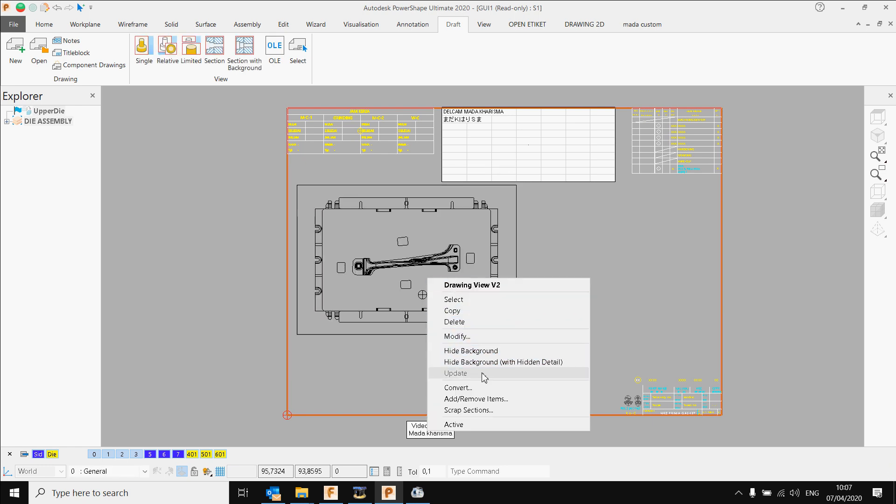
pyautogui.click(457, 336)
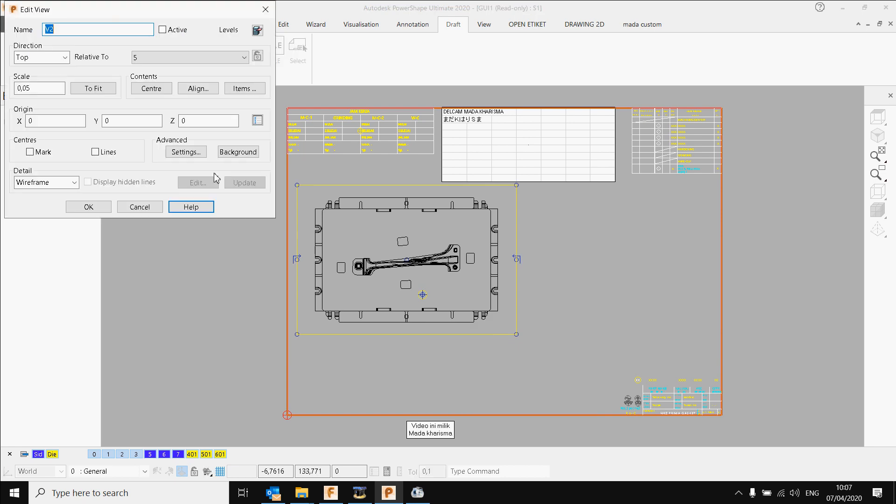
pyautogui.click(36, 88)
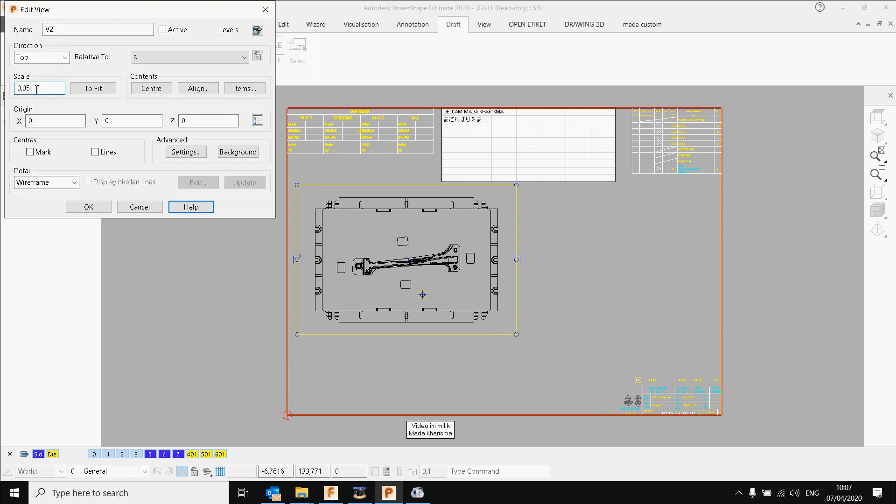
pyautogui.click(86, 91)
pyautogui.moveTo(38, 90); pyautogui.dragTo(29, 89)
pyautogui.click(91, 88)
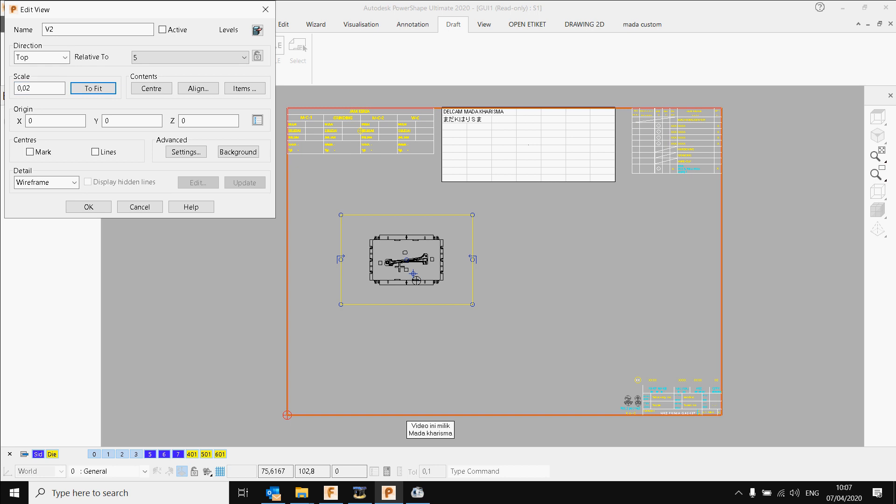
pyautogui.click(102, 210)
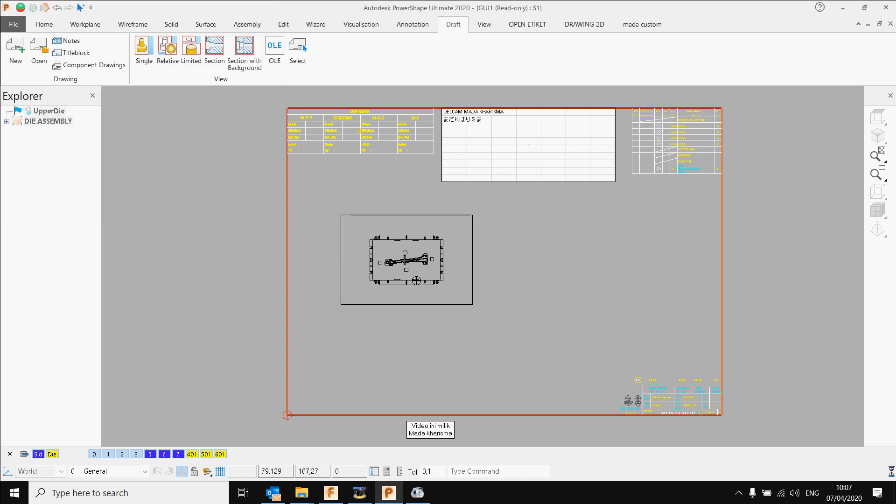
# Move the upper die view up and to the left, closer to the JAM KERJA table.
pyautogui.rightClick(404, 258)
pyautogui.click(426, 289)
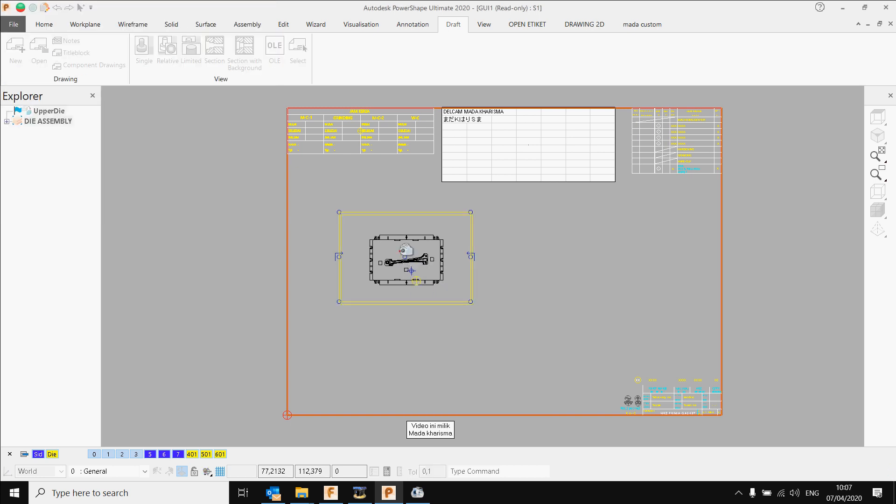
pyautogui.moveTo(405, 249); pyautogui.dragTo(384, 225)
pyautogui.scroll(3, 392, 273)
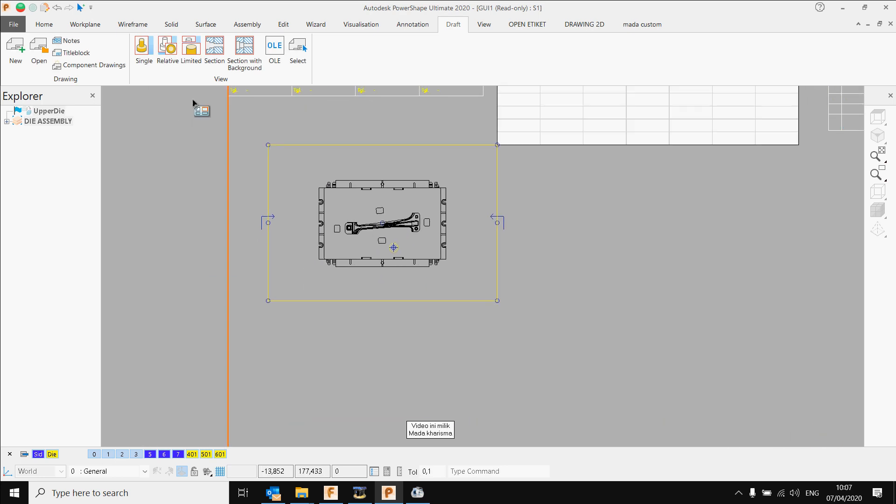
# Add relative views of the upper die, a front view below the top view and a side view to its right.
pyautogui.click(168, 51)
pyautogui.scroll(-3, 406, 282)
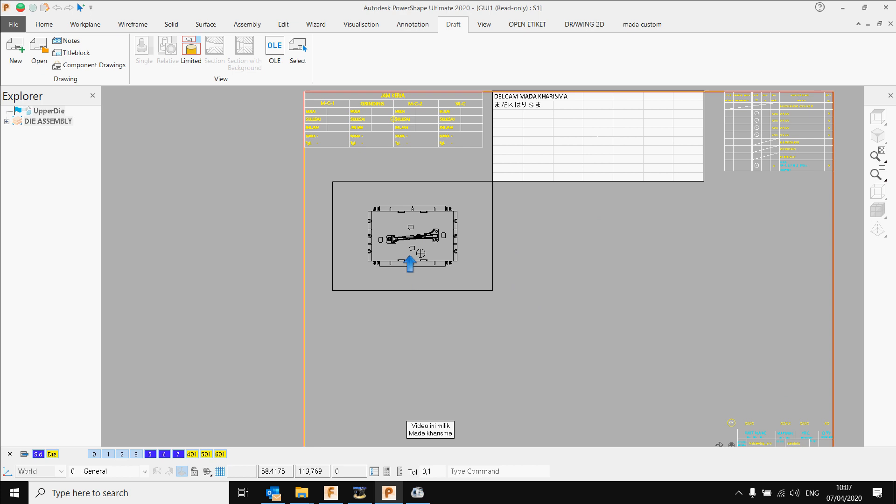
pyautogui.click(410, 279)
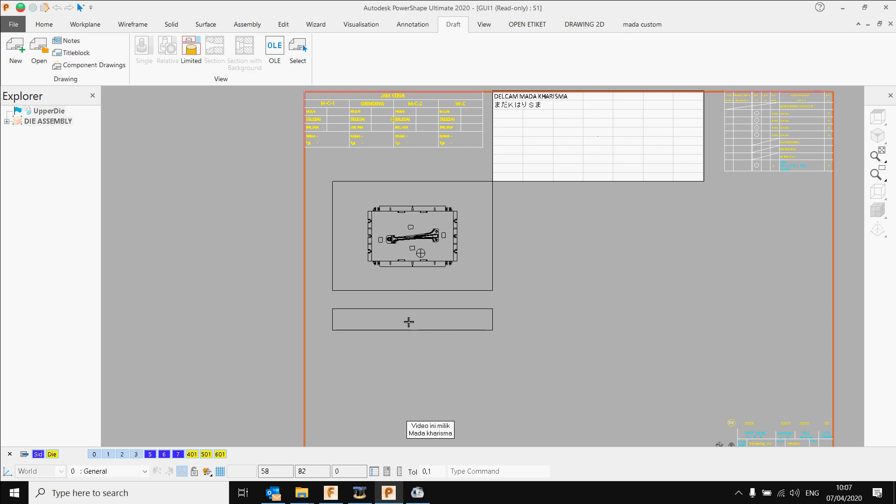
pyautogui.click(409, 322)
pyautogui.scroll(1, 469, 334)
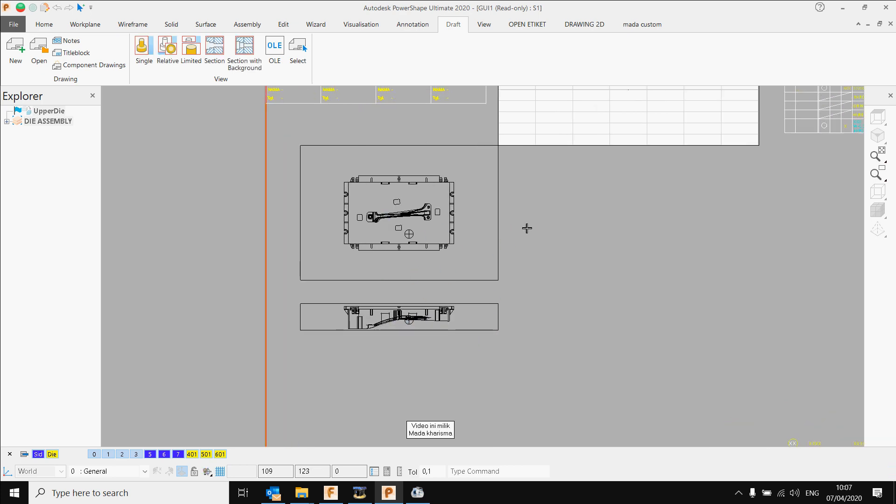
pyautogui.click(549, 224)
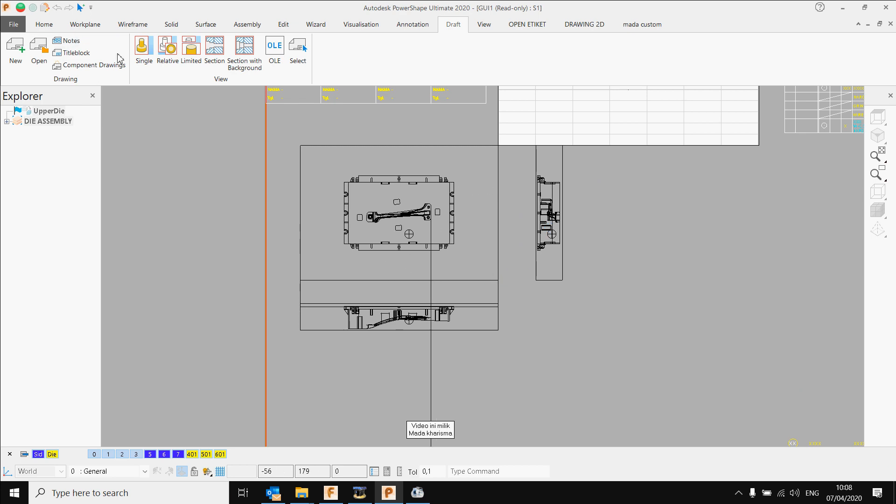
# Add an isometric relative view from the top view's lower-right corner and place it diagonally below the side view.
pyautogui.click(184, 56)
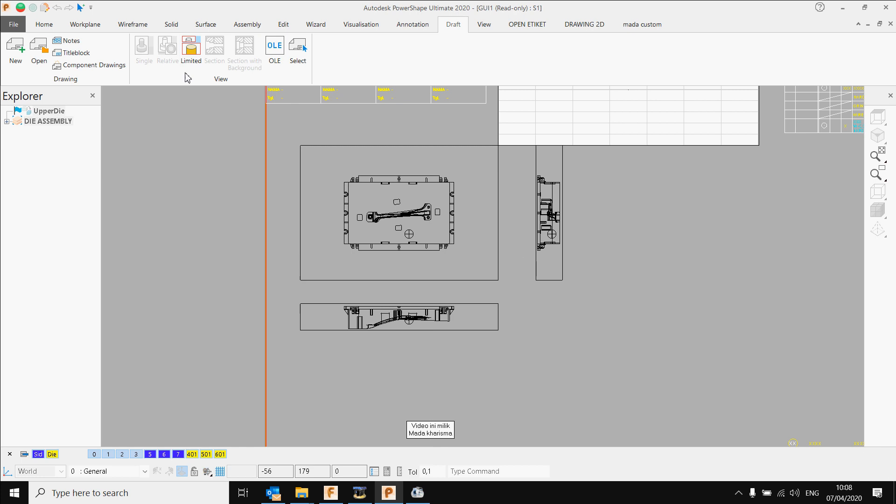
pyautogui.click(487, 274)
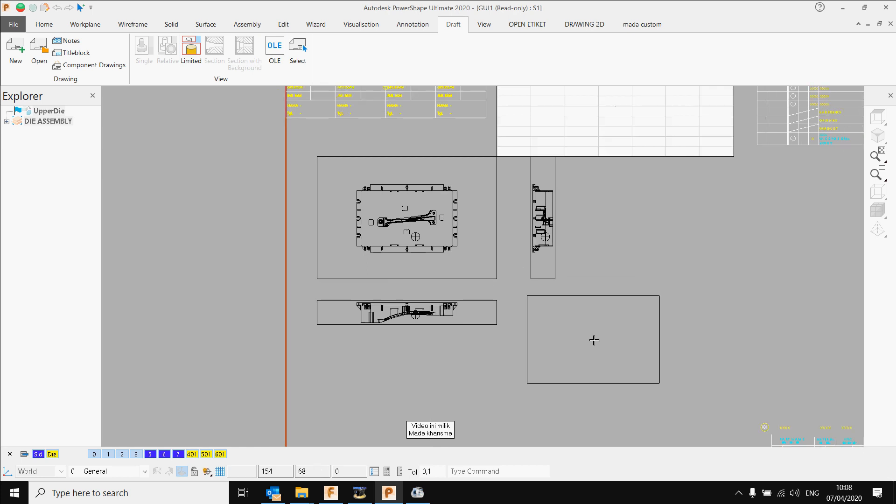
pyautogui.click(562, 320)
# Set the isometric view's detail to Shaded wire.
pyautogui.rightClick(563, 320)
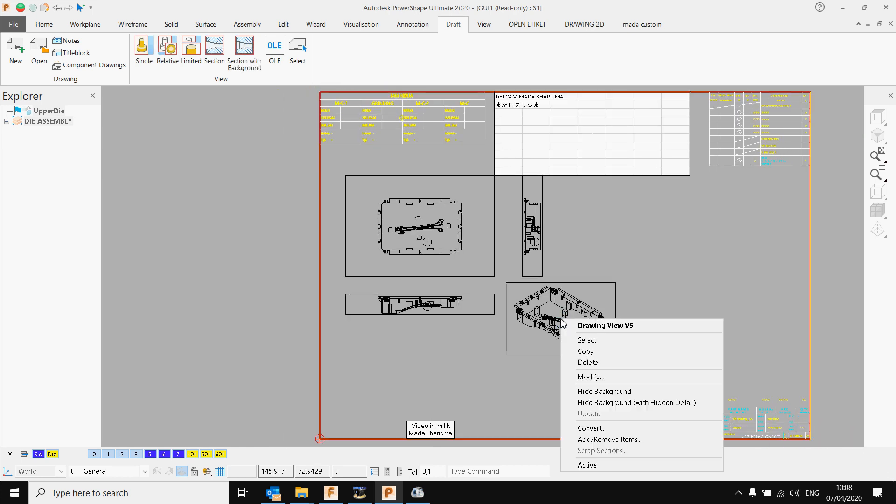
pyautogui.click(591, 377)
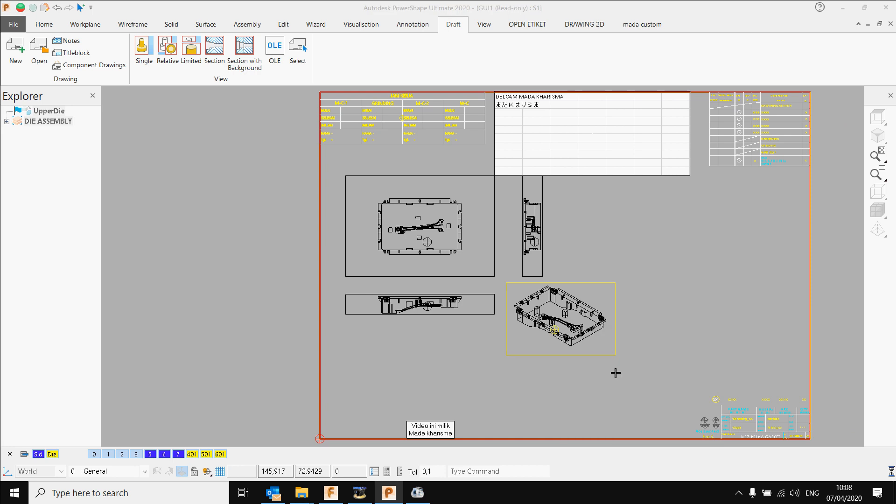
pyautogui.click(74, 183)
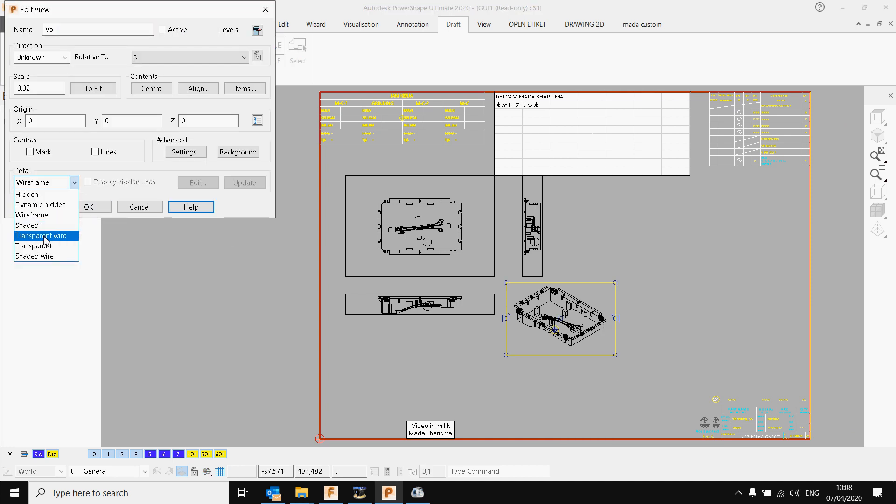
pyautogui.click(45, 236)
pyautogui.click(62, 184)
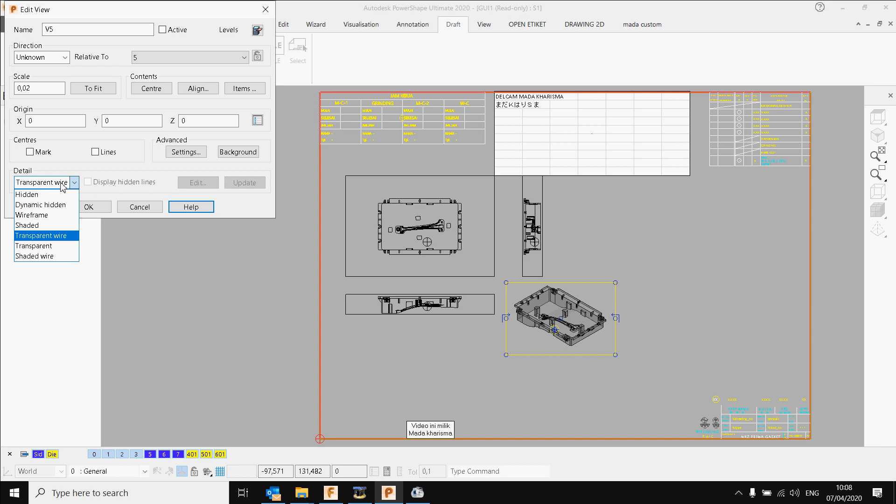
pyautogui.click(52, 256)
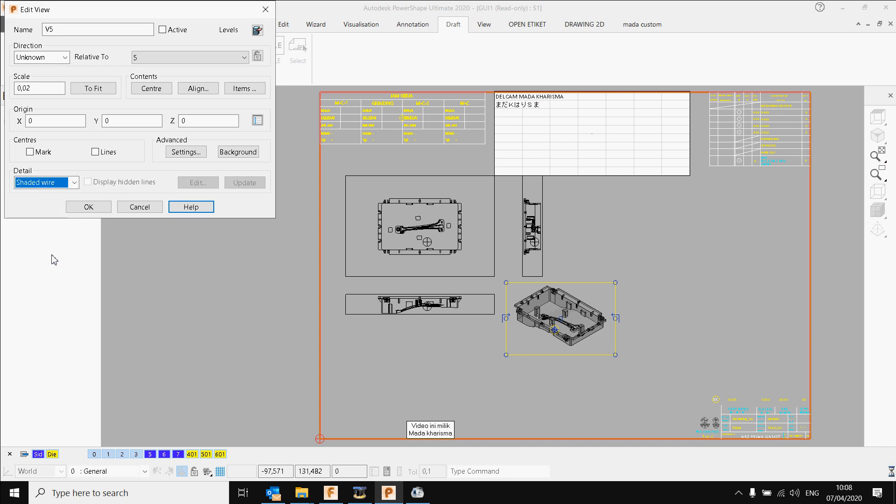
pyautogui.click(88, 206)
# Hide the background of the upper die's top view with hidden detail.
pyautogui.scroll(2, 466, 321)
pyautogui.scroll(2, 371, 214)
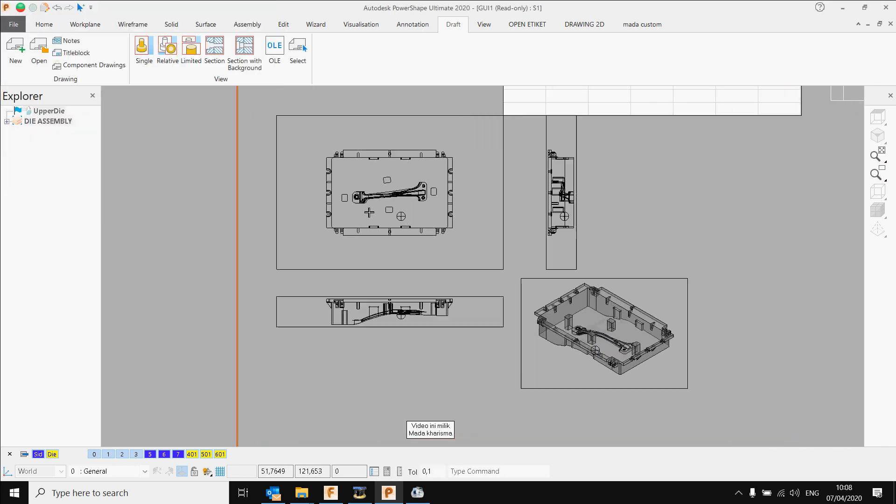
pyautogui.rightClick(371, 214)
pyautogui.click(446, 293)
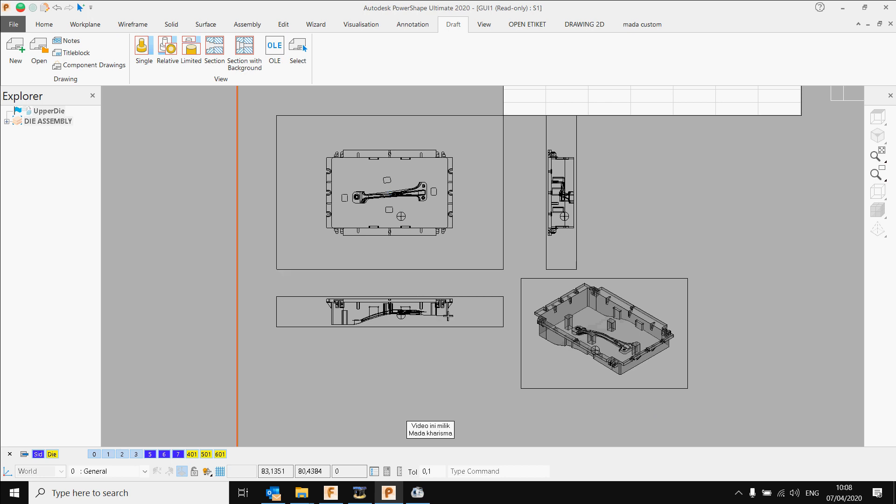
# Set the detail of the front view below the top view to Dynamic hidden.
pyautogui.rightClick(457, 318)
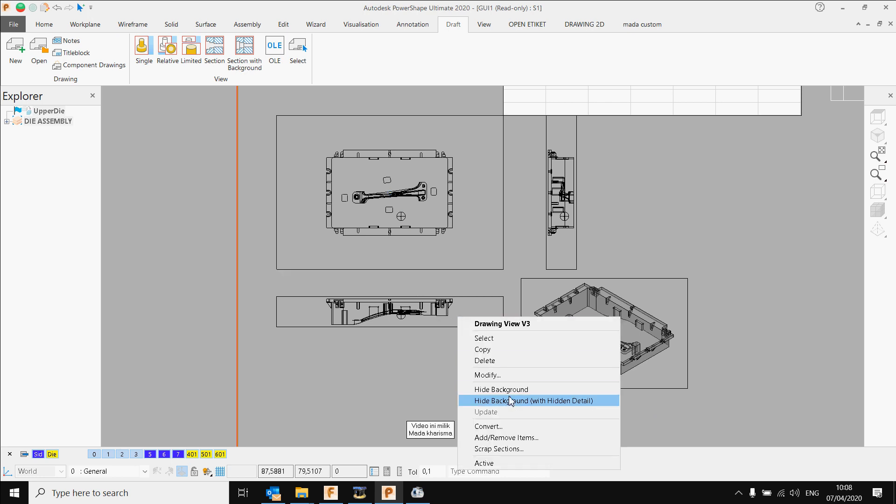
pyautogui.click(487, 375)
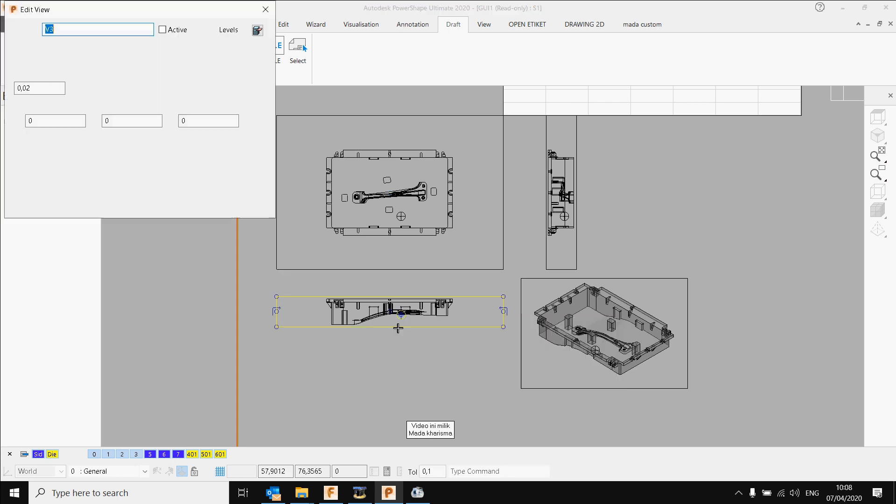
pyautogui.click(73, 181)
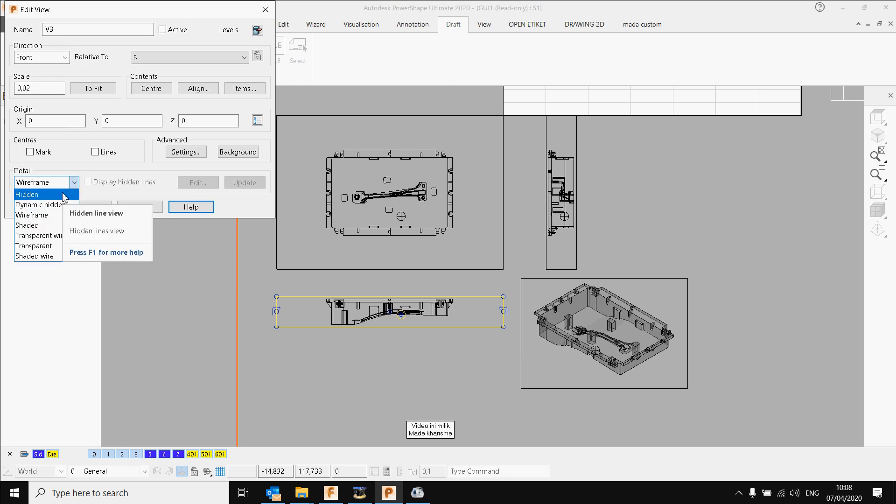
pyautogui.click(39, 204)
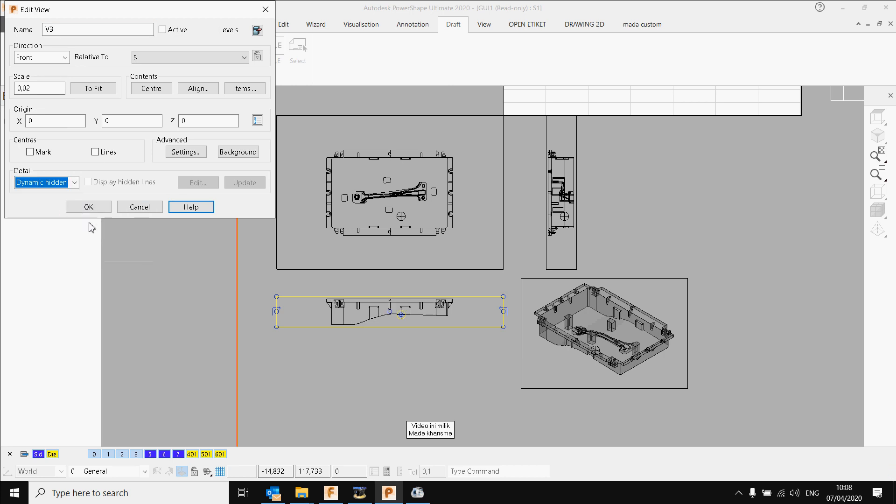
pyautogui.click(88, 207)
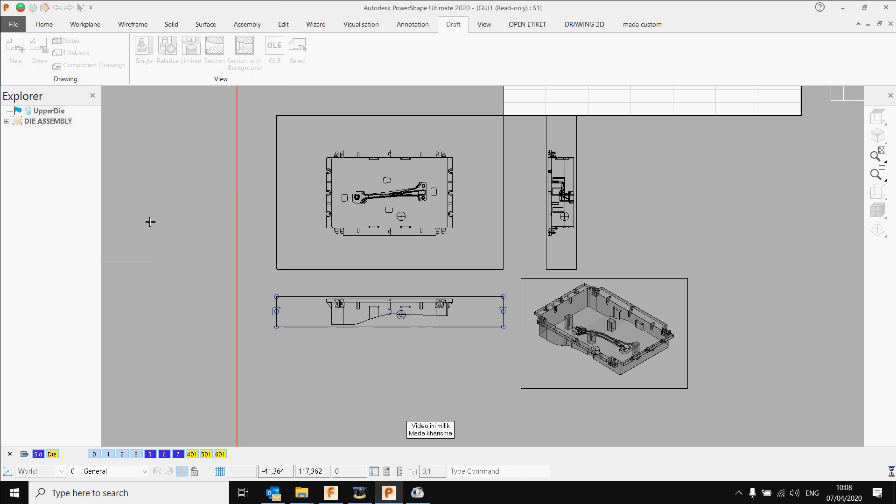
# Set the detail of the side view to Hidden.
pyautogui.rightClick(566, 236)
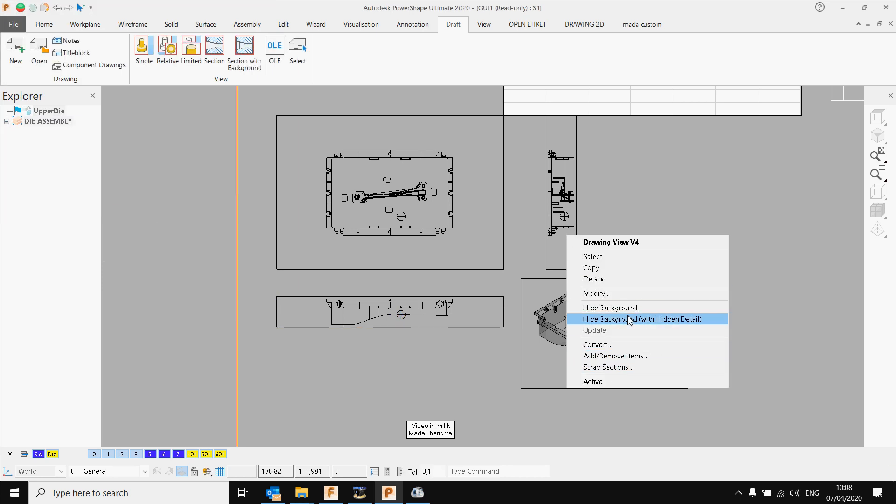
pyautogui.click(599, 293)
pyautogui.click(73, 182)
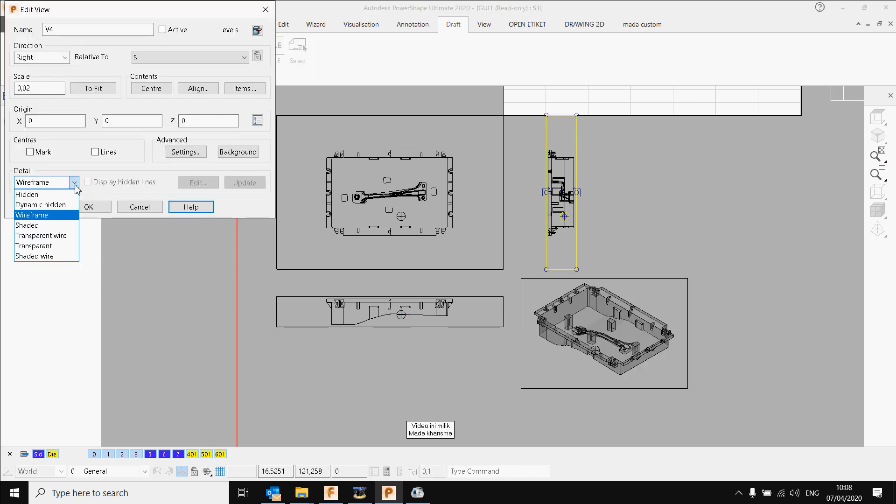
pyautogui.click(66, 193)
pyautogui.click(86, 208)
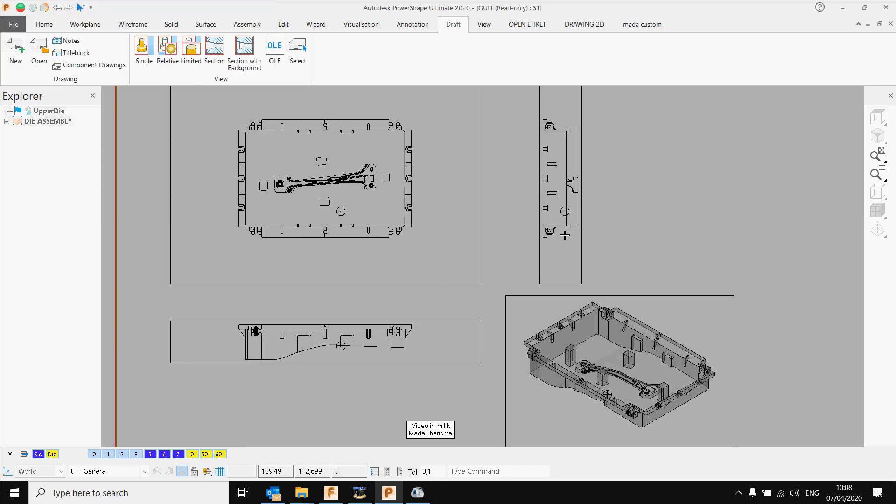
pyautogui.keyDown('shift'); pyautogui.moveTo(554, 249); pyautogui.dragTo(526, 281, button='middle'); pyautogui.keyUp('shift')
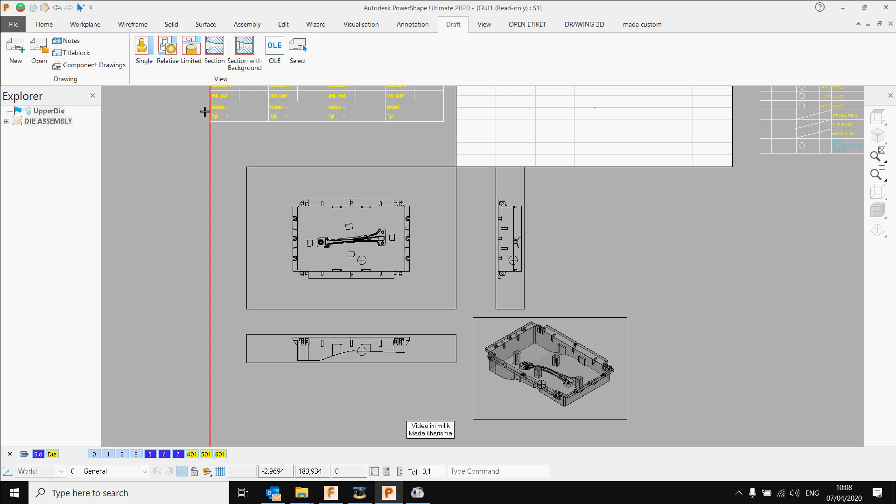
# Outline a limited view area around the upper-right end of the central part in the top view.
pyautogui.click(190, 54)
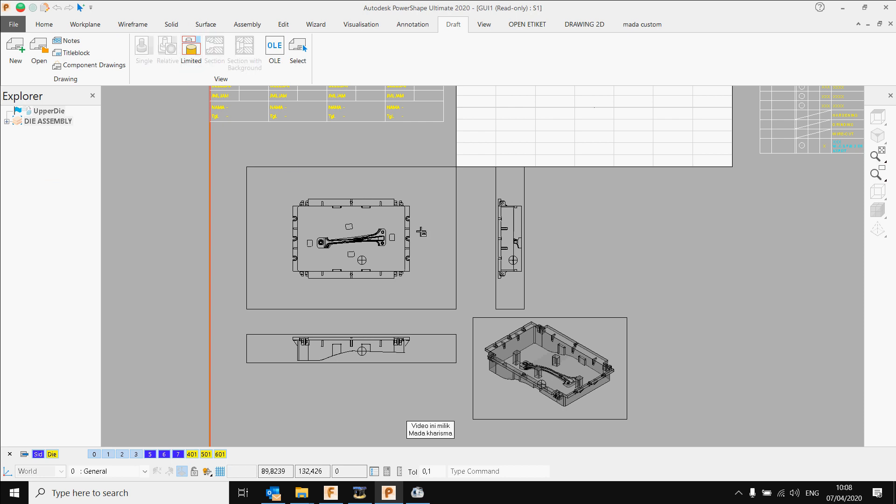
pyautogui.scroll(3, 410, 226)
pyautogui.scroll(2, 388, 233)
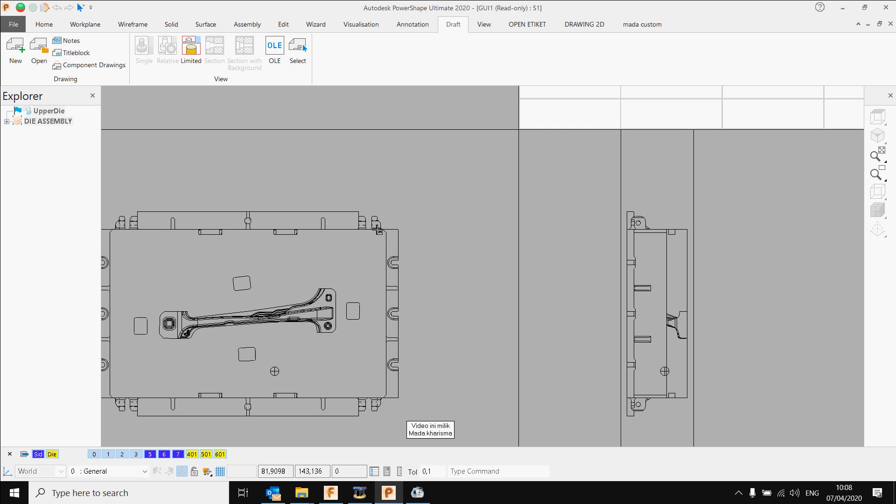
pyautogui.scroll(-4, 363, 245)
pyautogui.keyDown('shift'); pyautogui.moveTo(352, 278); pyautogui.dragTo(398, 236, button='middle'); pyautogui.keyUp('shift')
pyautogui.scroll(6, 405, 237)
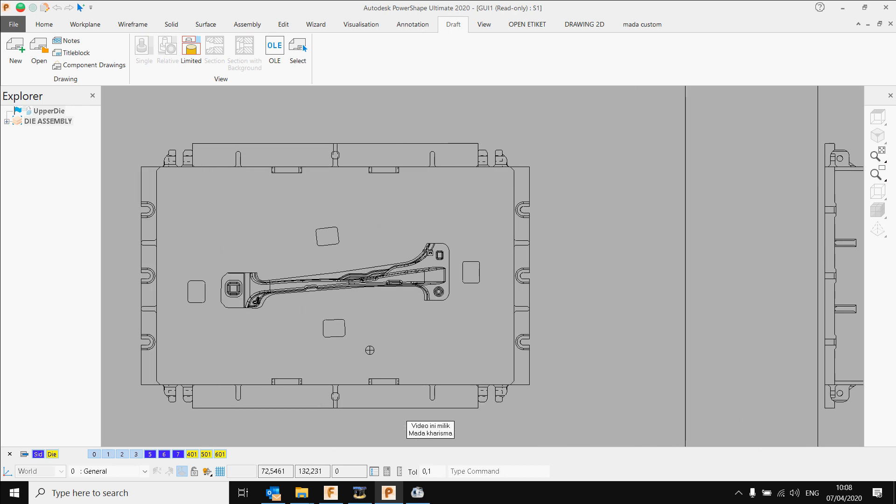
pyautogui.click(411, 232)
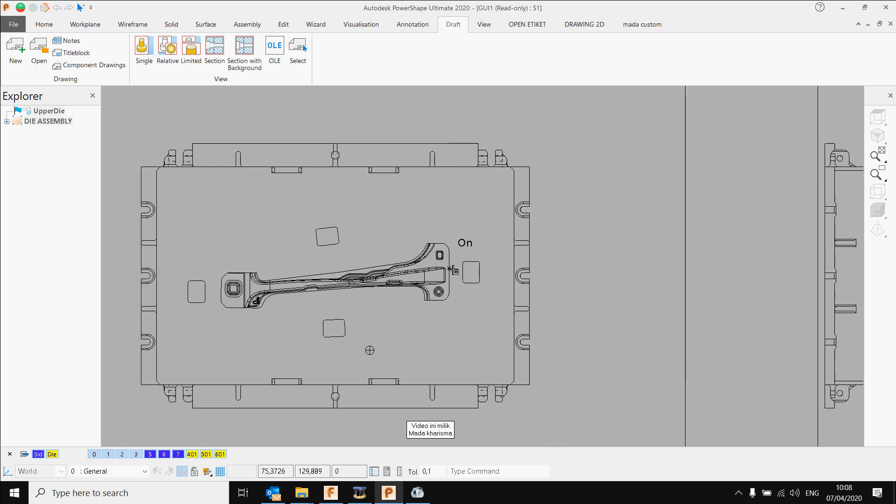
pyautogui.click(422, 237)
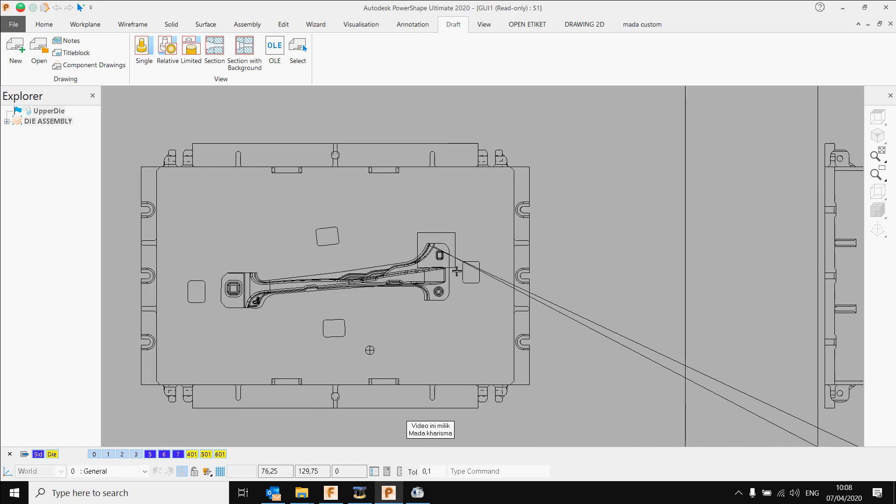
# Give the limited view a scale of 1,0 and place it to the right of the A3 sheet.
pyautogui.click(456, 273)
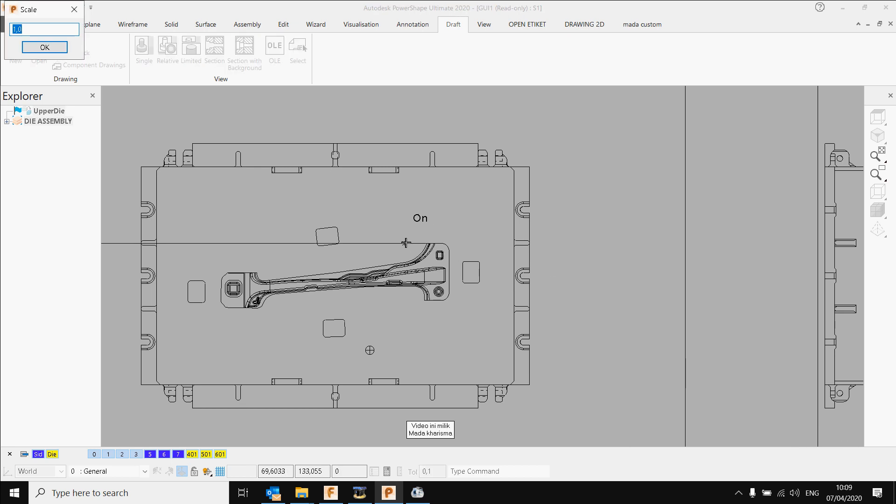
pyautogui.click(45, 47)
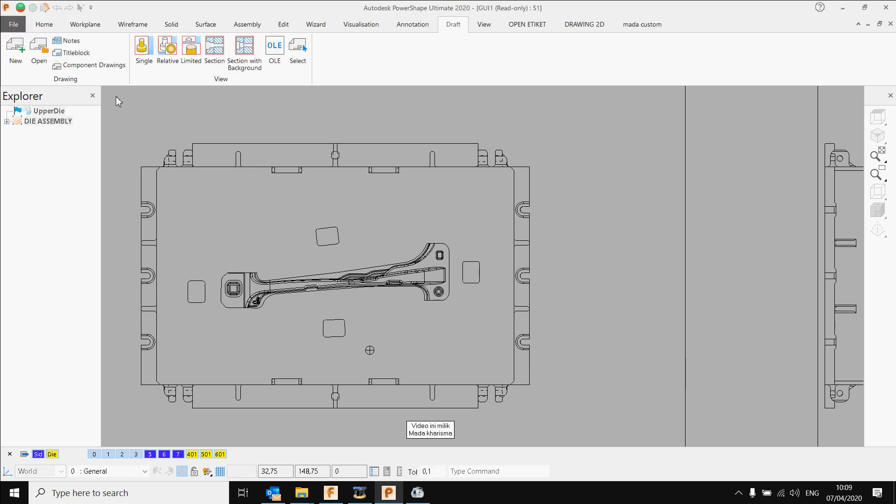
pyautogui.scroll(-2, 583, 290)
pyautogui.keyDown('shift'); pyautogui.moveTo(624, 292); pyautogui.dragTo(468, 282, button='middle'); pyautogui.keyUp('shift')
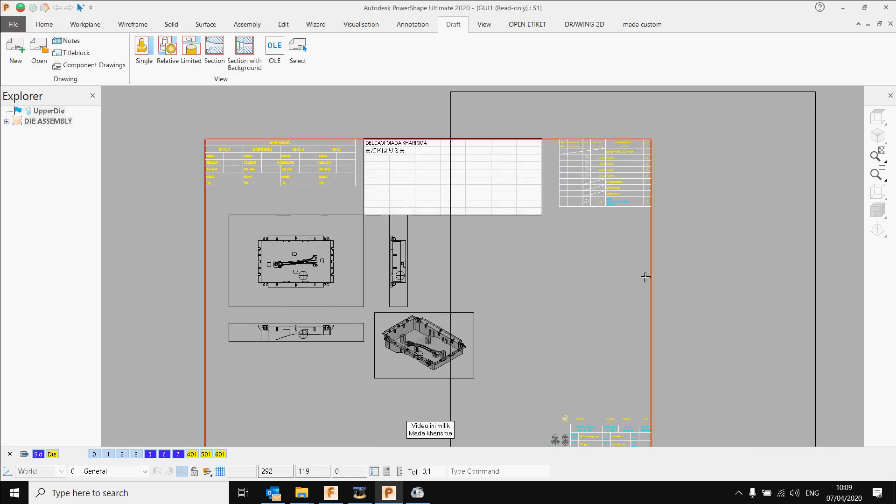
pyautogui.scroll(-3, 630, 299)
pyautogui.click(677, 268)
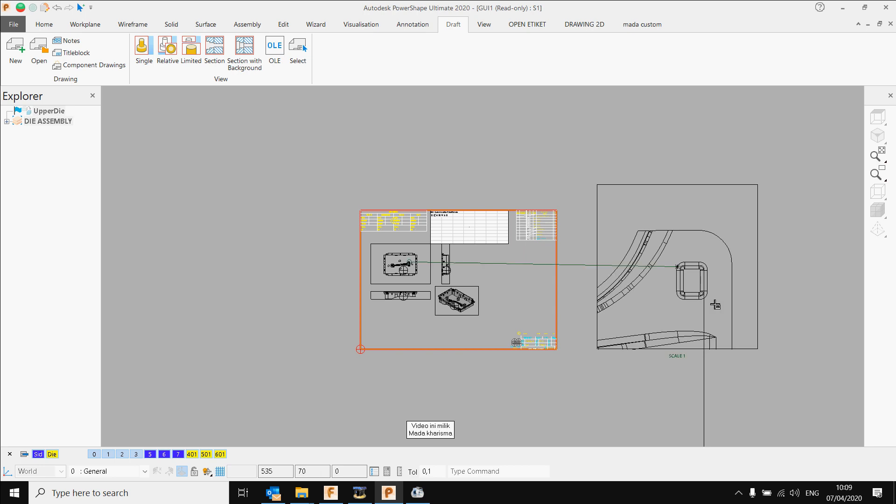
# Try scales of 0,05 and 0,1 on the limited view beside the sheet, and settle on a scale of 0,01.
pyautogui.rightClick(704, 292)
pyautogui.click(748, 351)
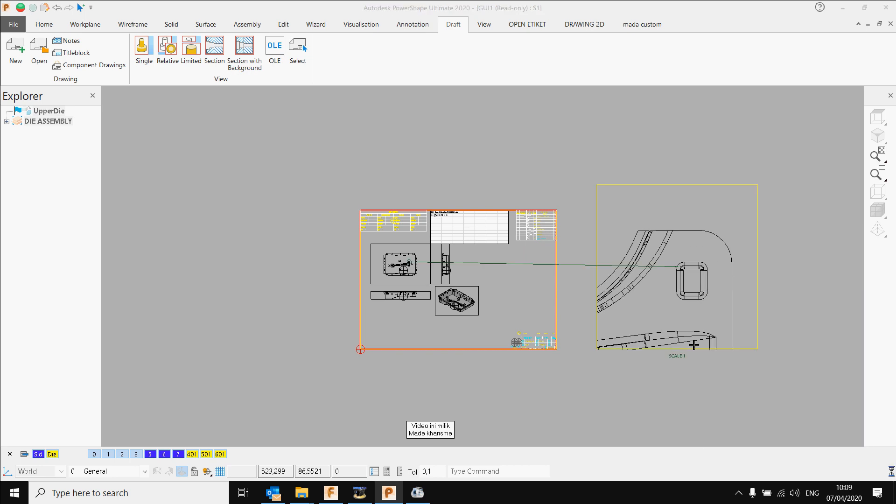
pyautogui.moveTo(42, 94); pyautogui.dragTo(8, 89)
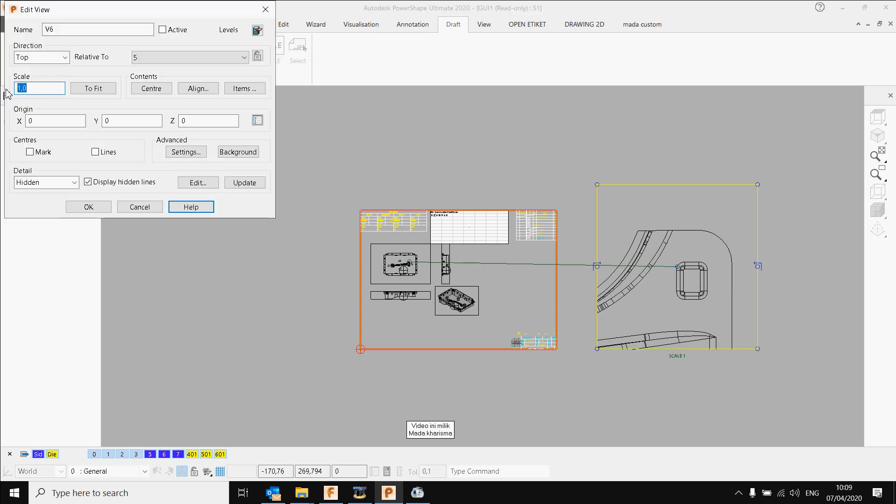
pyautogui.write('0.05')
pyautogui.press('Return')
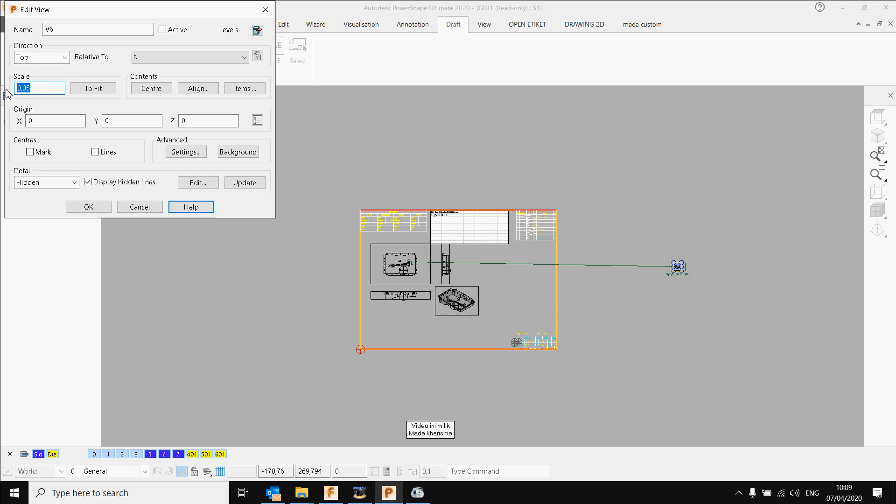
pyautogui.scroll(3, 626, 306)
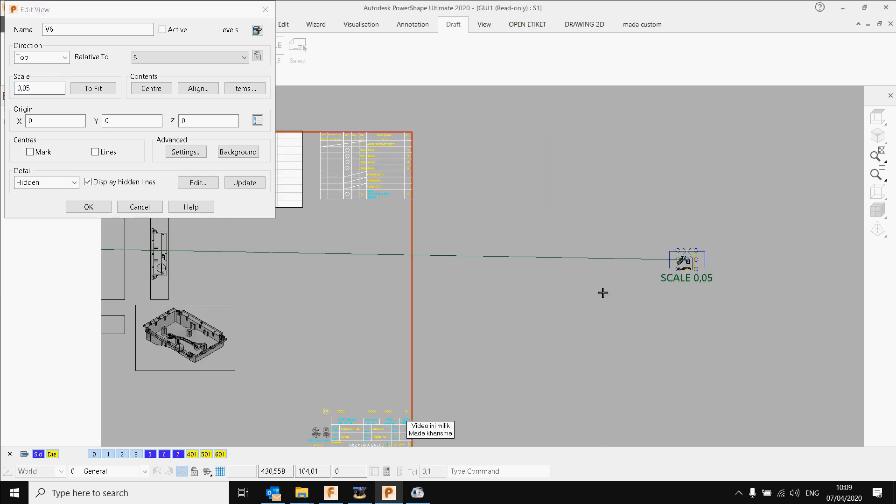
pyautogui.moveTo(30, 91); pyautogui.dragTo(28, 91)
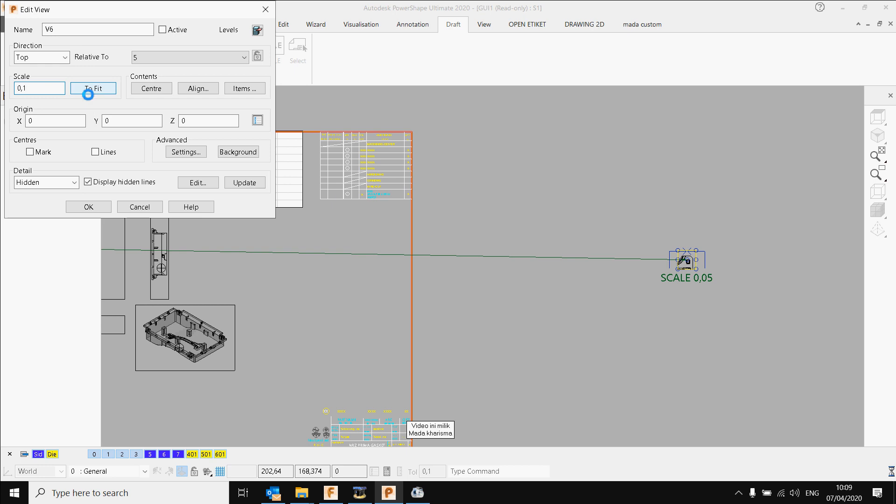
pyautogui.click(89, 89)
pyautogui.moveTo(57, 90); pyautogui.dragTo(31, 88)
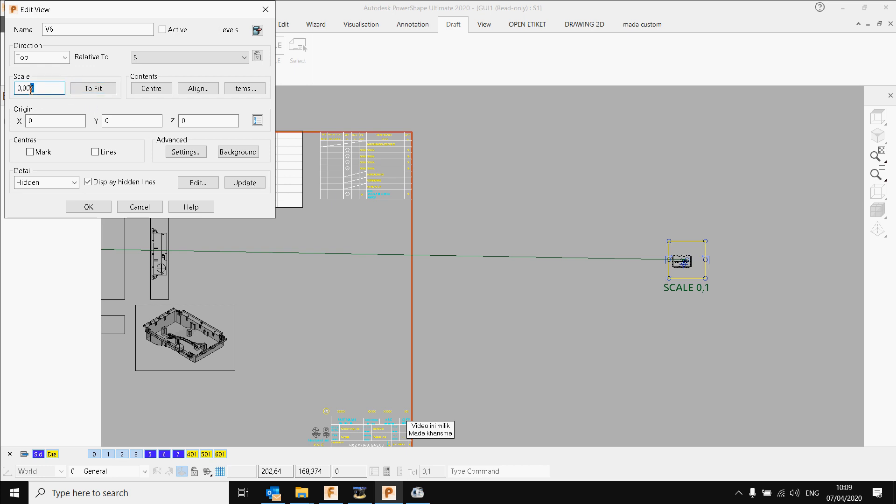
pyautogui.click(83, 91)
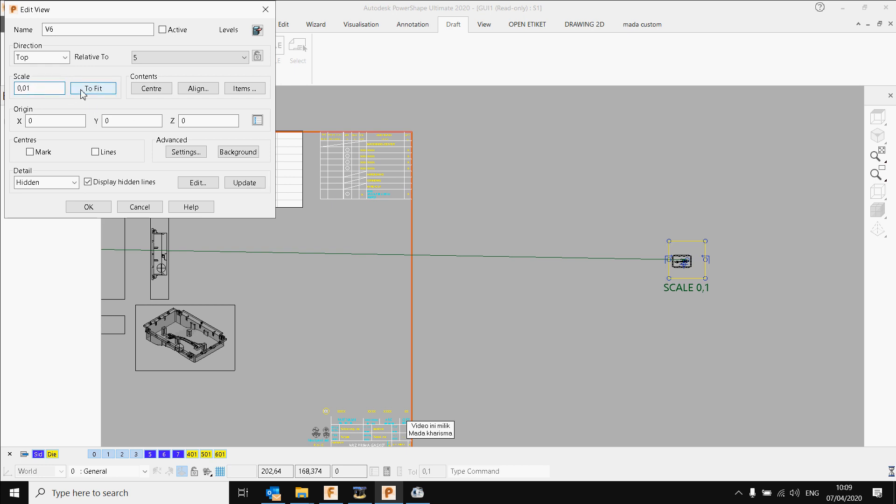
pyautogui.scroll(-4, 547, 290)
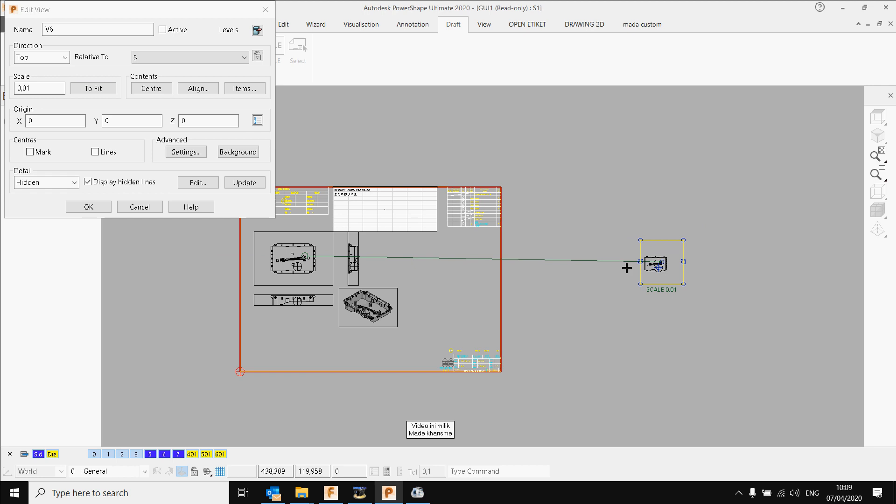
pyautogui.scroll(2, 626, 266)
pyautogui.click(88, 207)
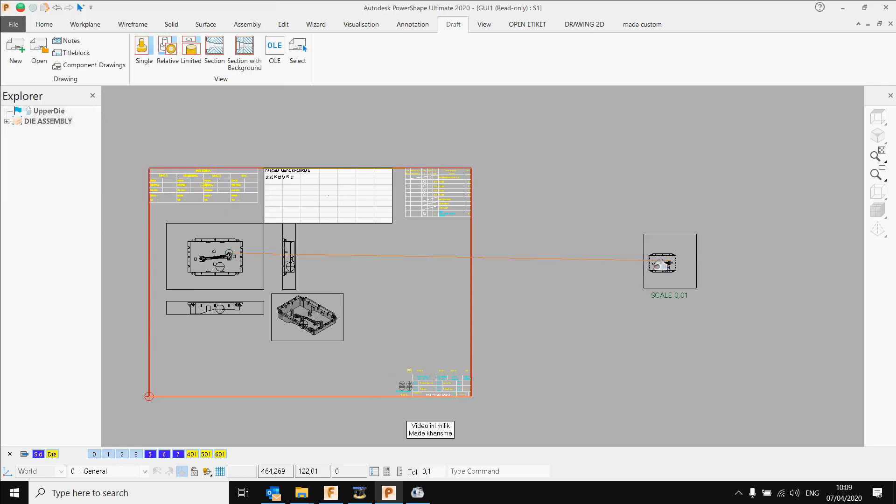
# Move the limited view from outside the A3 sheet to the empty area at the sheet's right side.
pyautogui.rightClick(657, 263)
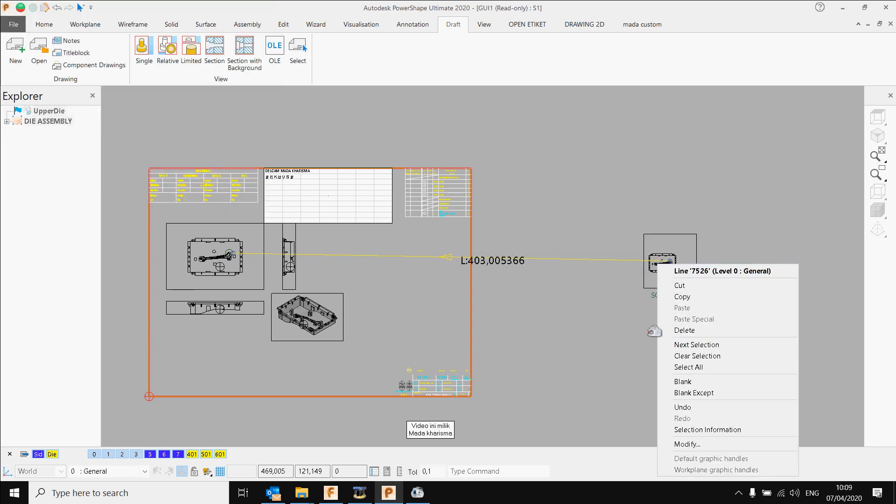
pyautogui.click(650, 351)
pyautogui.rightClick(671, 280)
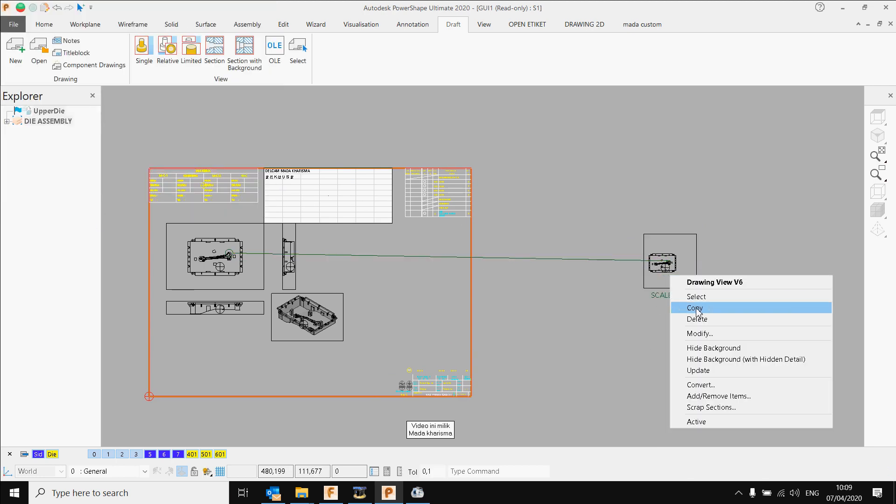
pyautogui.click(685, 295)
pyautogui.moveTo(633, 268)
pyautogui.mouseDown()
pyautogui.moveTo(366, 256)
pyautogui.moveTo(417, 256)
pyautogui.mouseUp()
# Draw a stepped section line through the central part in the top view for a section view with background.
pyautogui.scroll(4, 457, 324)
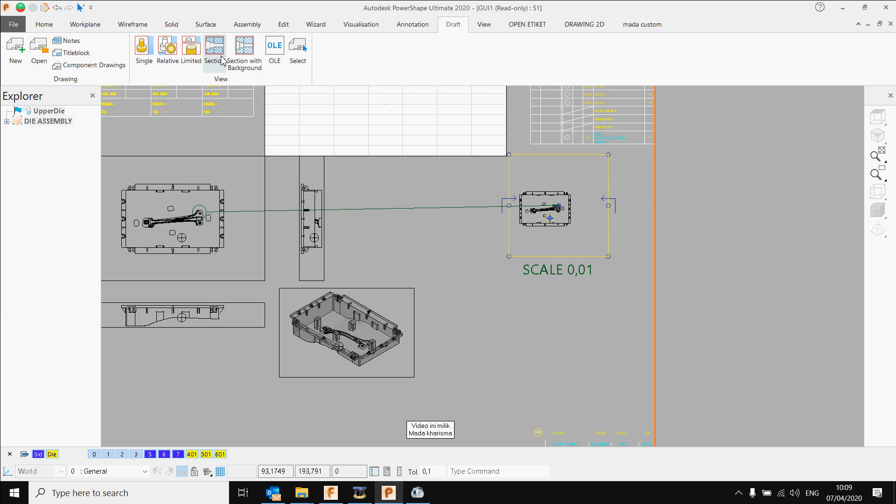
pyautogui.click(243, 49)
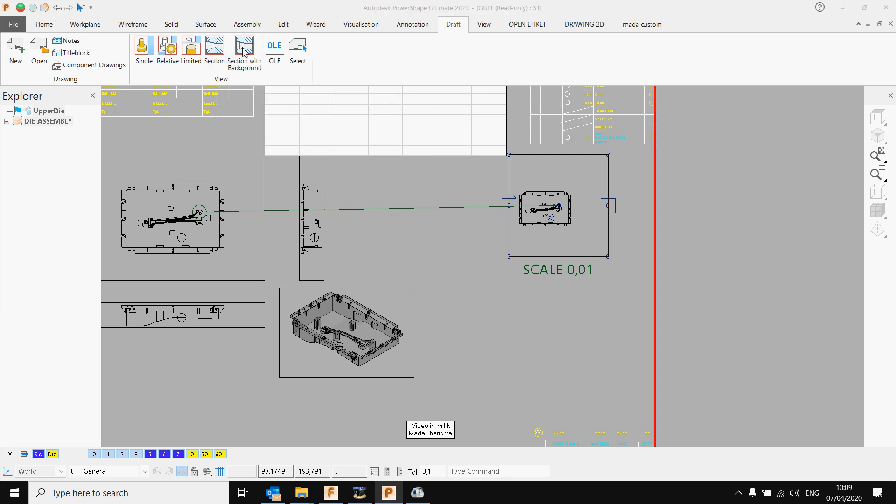
pyautogui.click(515, 269)
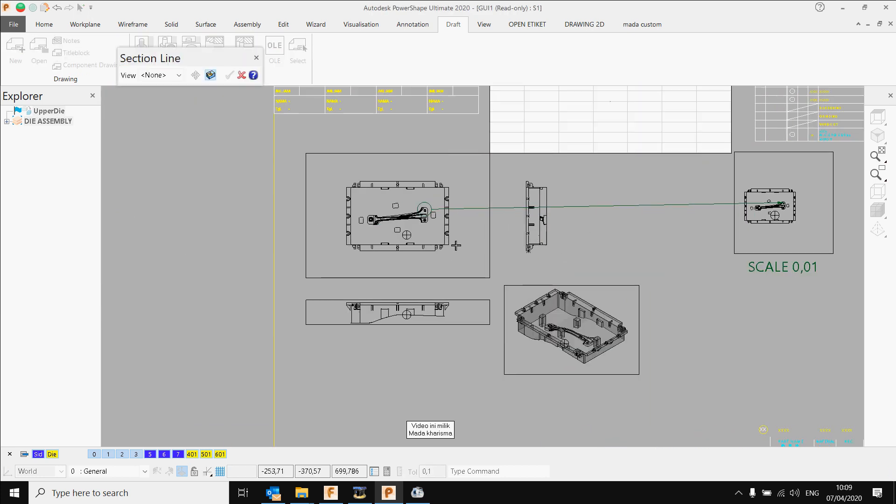
pyautogui.scroll(3, 366, 210)
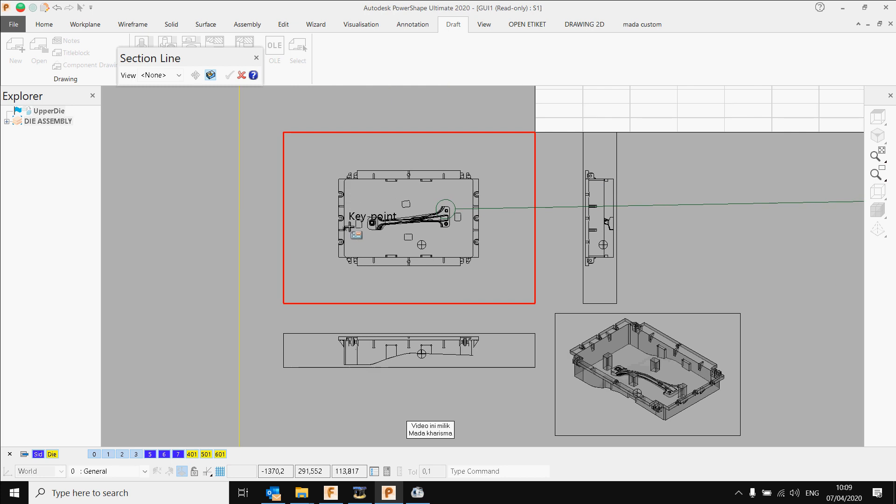
pyautogui.scroll(3, 354, 226)
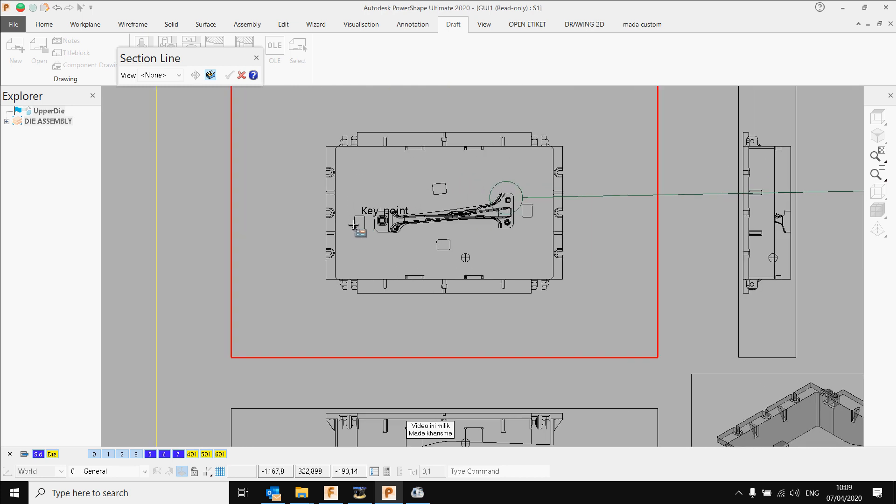
pyautogui.click(353, 226)
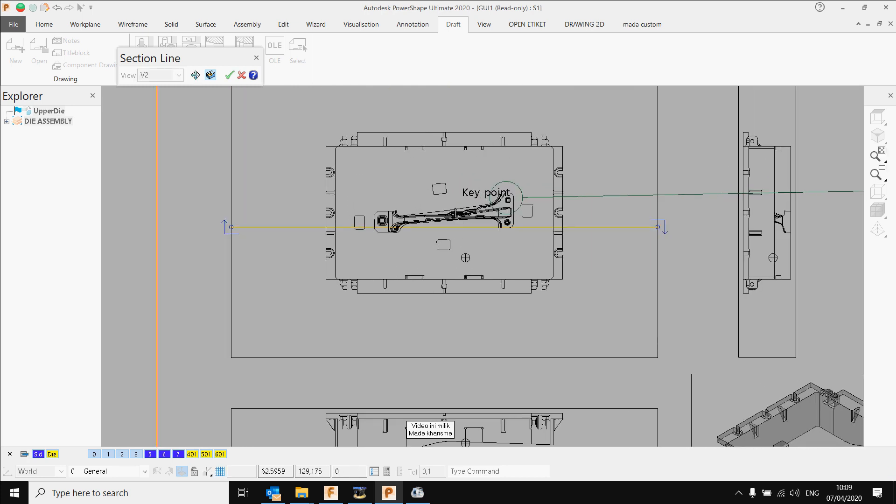
pyautogui.click(456, 213)
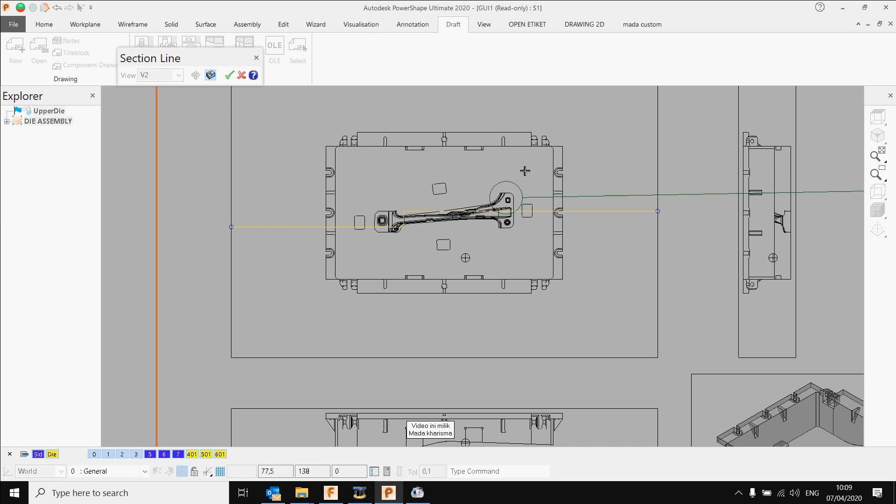
pyautogui.click(556, 173)
# Accept the section line and place the section view below the front view.
pyautogui.scroll(-4, 525, 214)
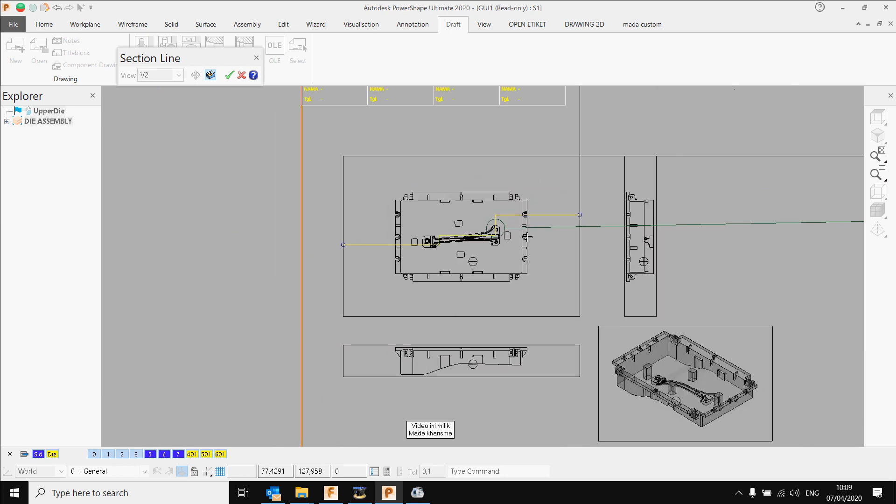
pyautogui.click(228, 75)
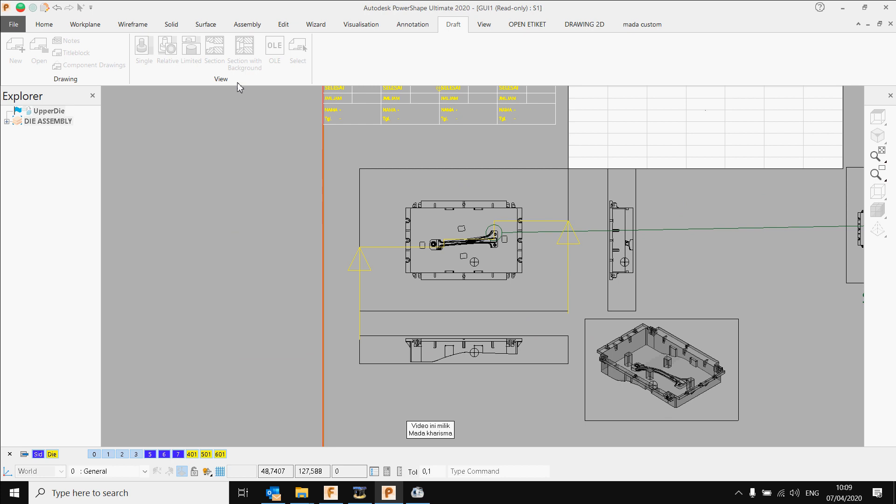
pyautogui.click(469, 348)
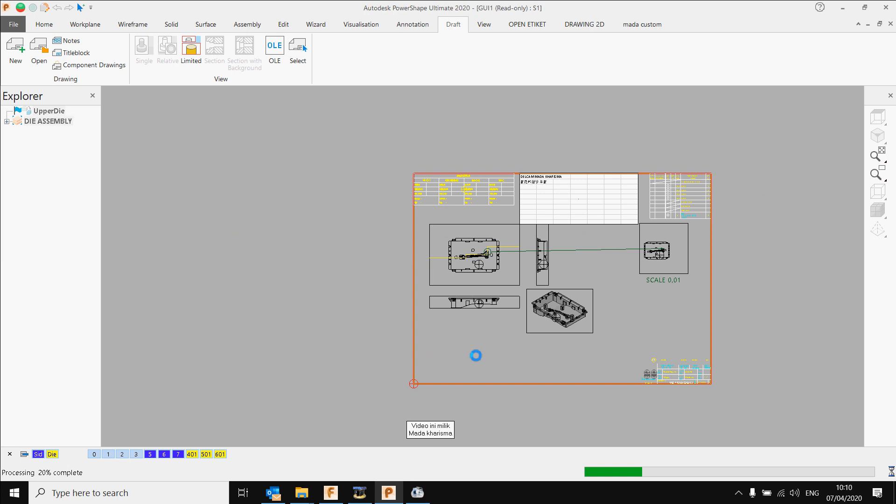
# Hide the background of the new section view below the front view, using the hidden detail option.
pyautogui.scroll(3, 435, 355)
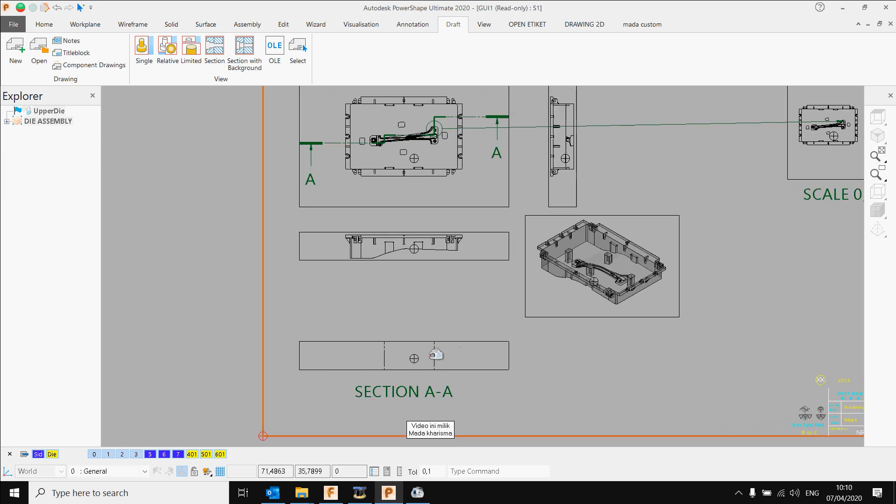
pyautogui.scroll(2, 435, 354)
pyautogui.rightClick(454, 351)
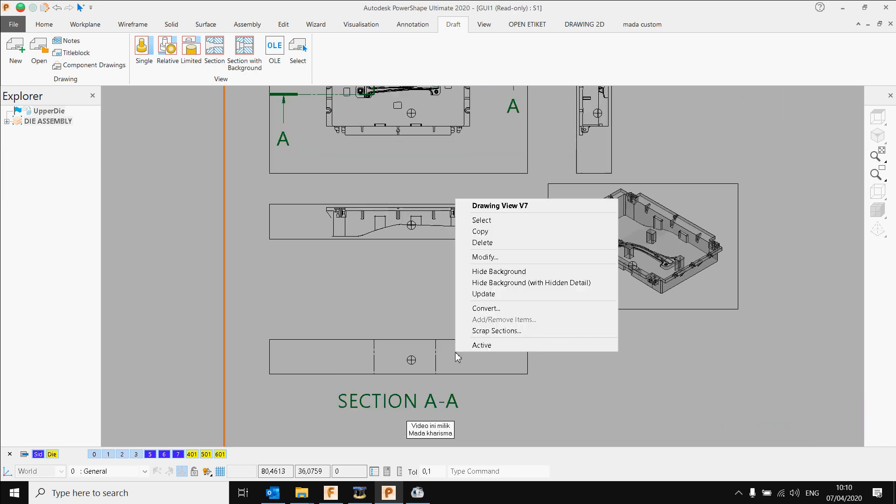
pyautogui.click(530, 284)
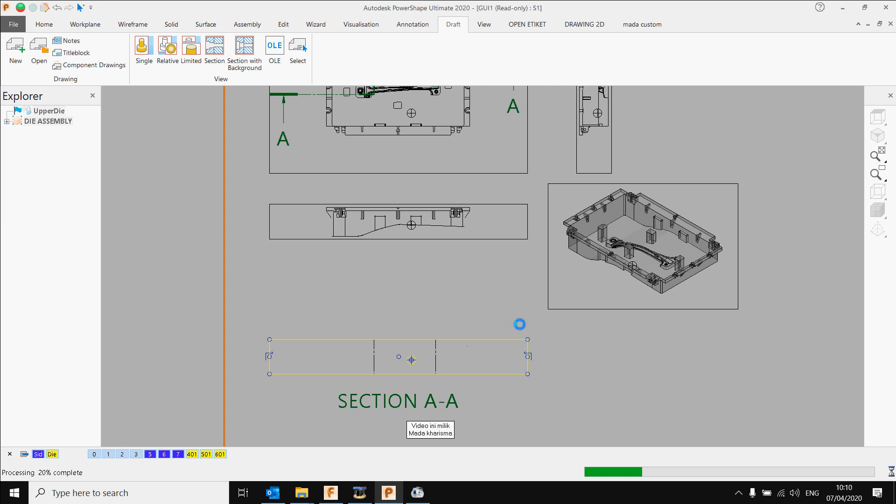
pyautogui.scroll(-3, 522, 342)
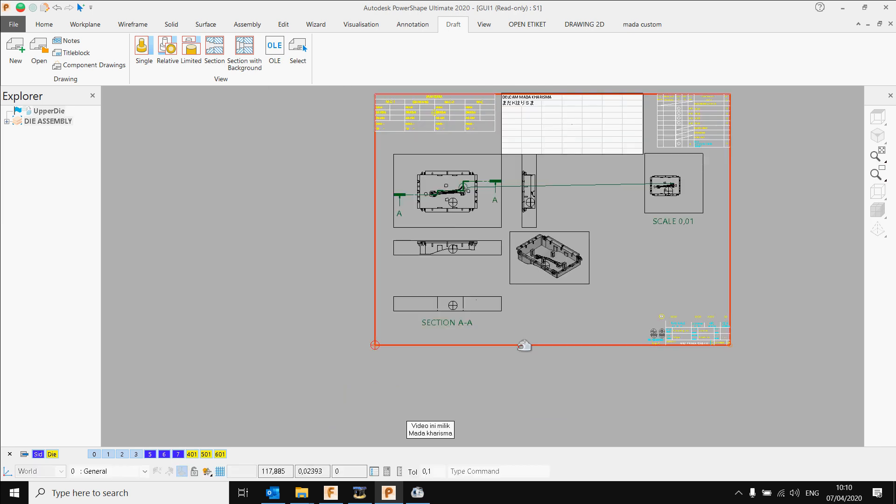
pyautogui.keyDown('shift'); pyautogui.moveTo(597, 296); pyautogui.dragTo(533, 334, button='middle'); pyautogui.keyUp('shift')
pyautogui.scroll(1, 551, 276)
pyautogui.scroll(1, 550, 276)
pyautogui.keyDown('shift'); pyautogui.moveTo(550, 276); pyautogui.dragTo(511, 336, button='middle'); pyautogui.keyUp('shift')
pyautogui.scroll(-4, 455, 287)
pyautogui.keyDown('shift'); pyautogui.moveTo(455, 286); pyautogui.dragTo(474, 264, button='middle'); pyautogui.keyUp('shift')
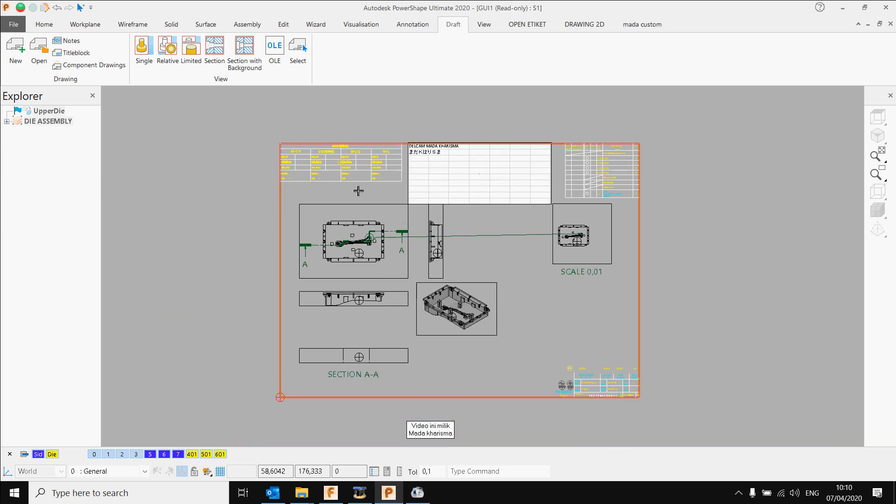
pyautogui.click(411, 25)
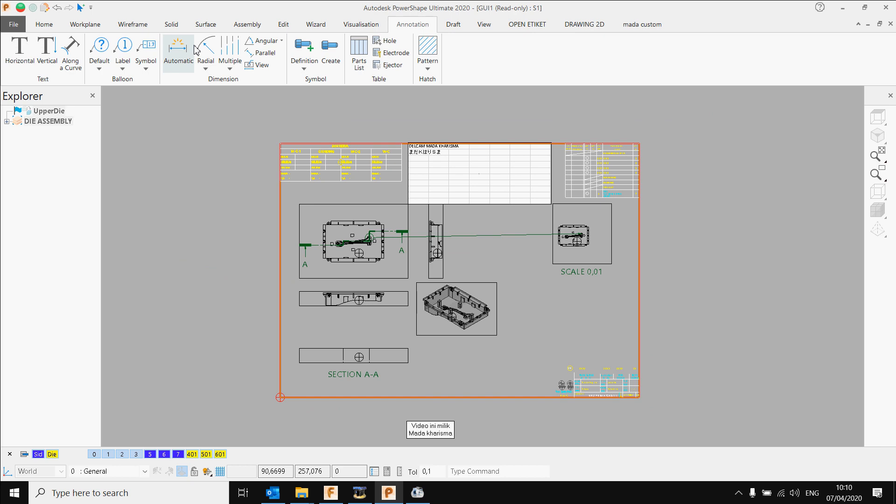
pyautogui.click(178, 48)
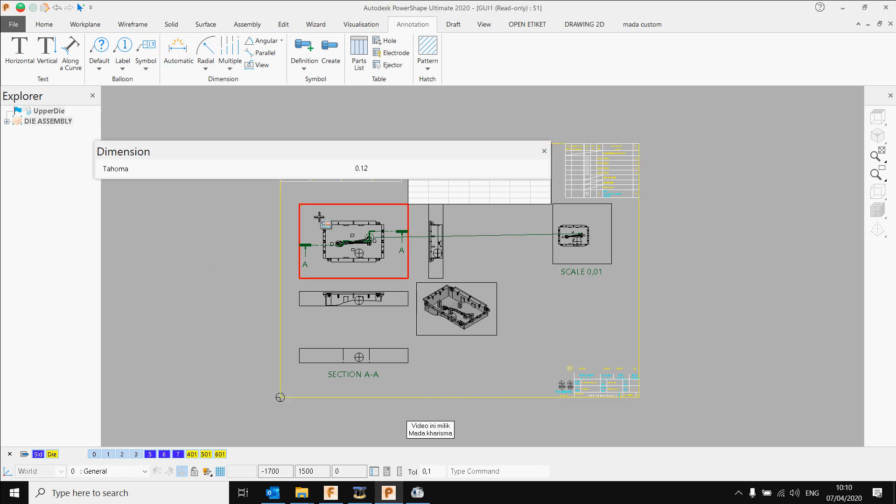
pyautogui.click(544, 151)
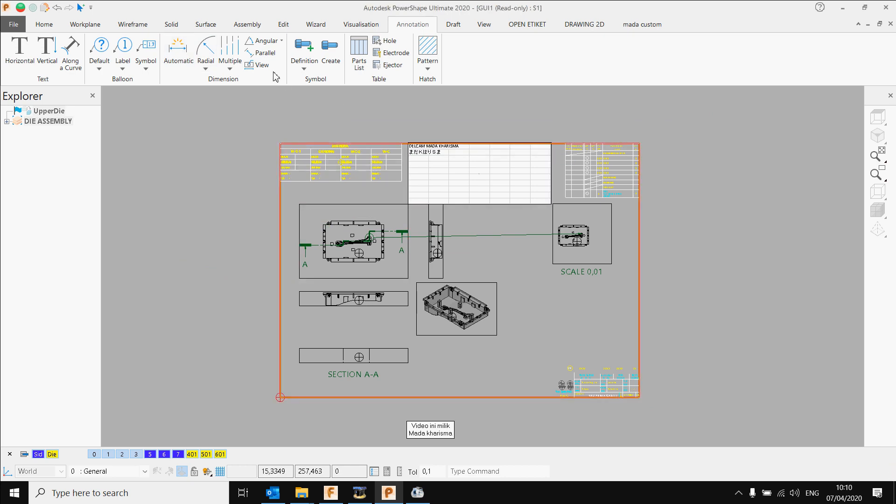
# Automatically dimension view V1 with overall dimensions, including pre-drilled holes, with the hole direction set to At any angle.
pyautogui.click(264, 69)
pyautogui.click(192, 31)
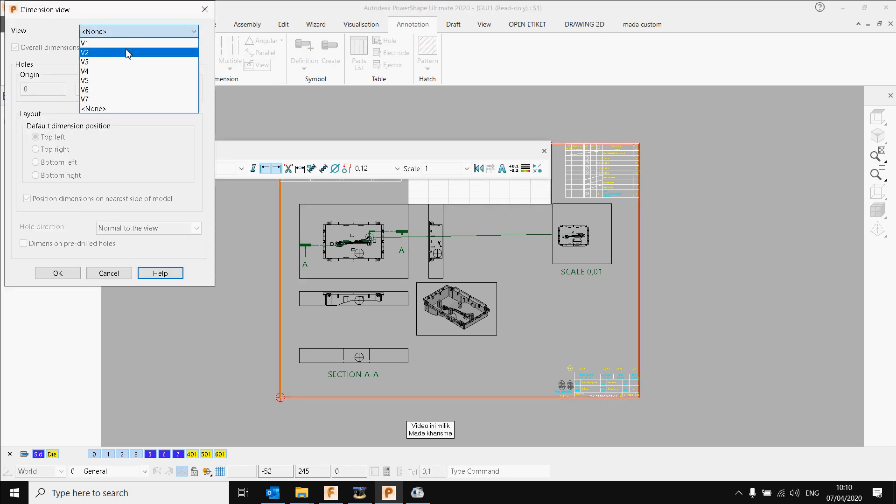
pyautogui.click(130, 47)
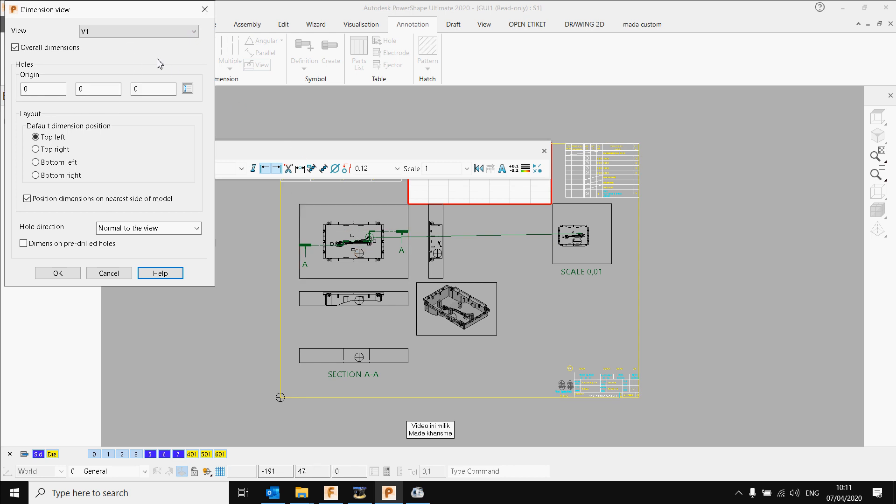
pyautogui.click(156, 33)
pyautogui.click(145, 43)
pyautogui.click(160, 228)
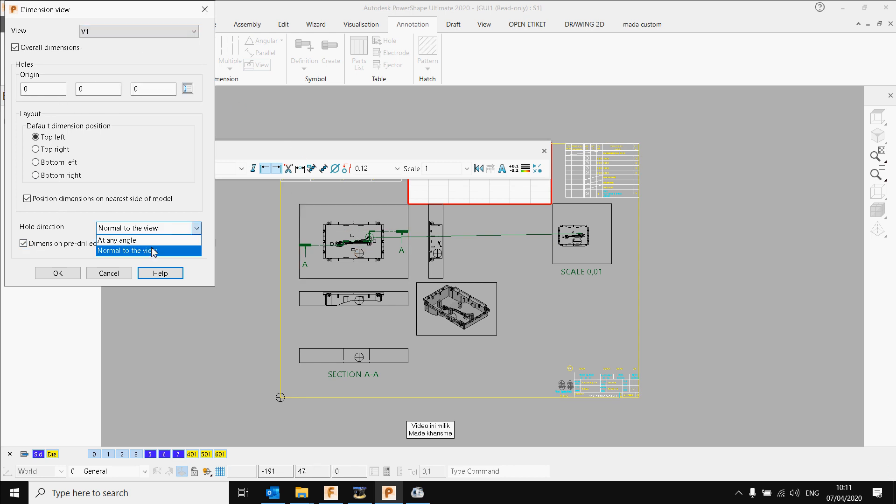
pyautogui.click(152, 239)
pyautogui.click(58, 273)
pyautogui.scroll(2, 398, 297)
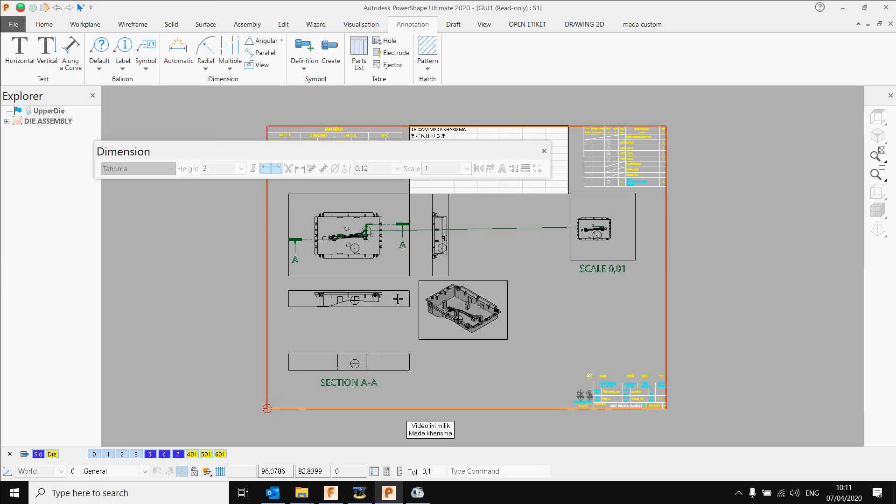
pyautogui.scroll(-6, 442, 299)
pyautogui.scroll(4, 449, 289)
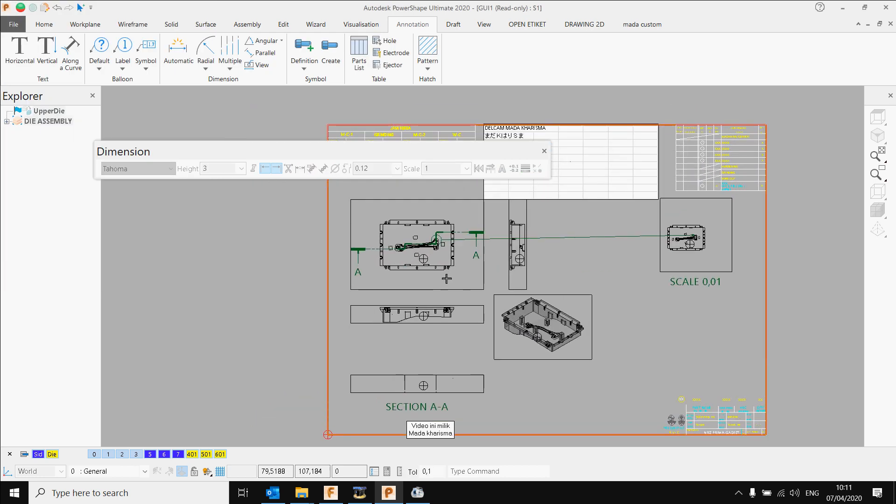
pyautogui.scroll(2, 447, 275)
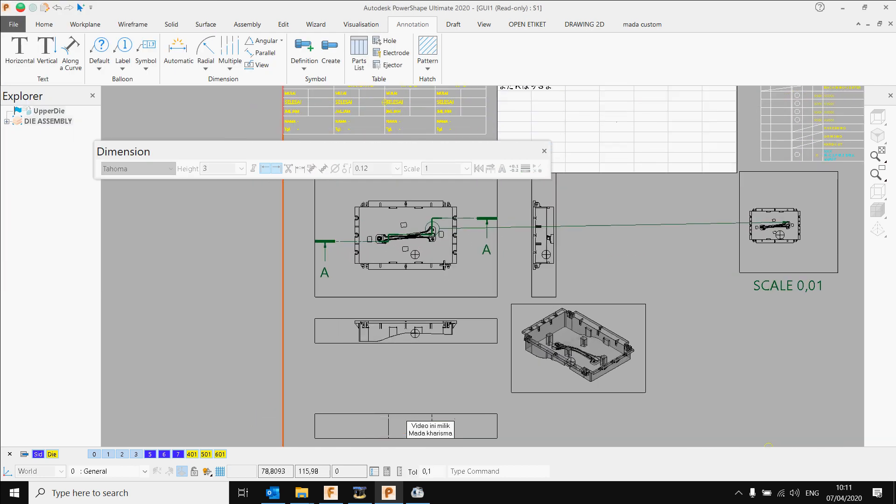
# Automatically dimension view V2 with overall dimensions, including pre-drilled holes, and choose its hole direction.
pyautogui.click(256, 65)
pyautogui.click(147, 32)
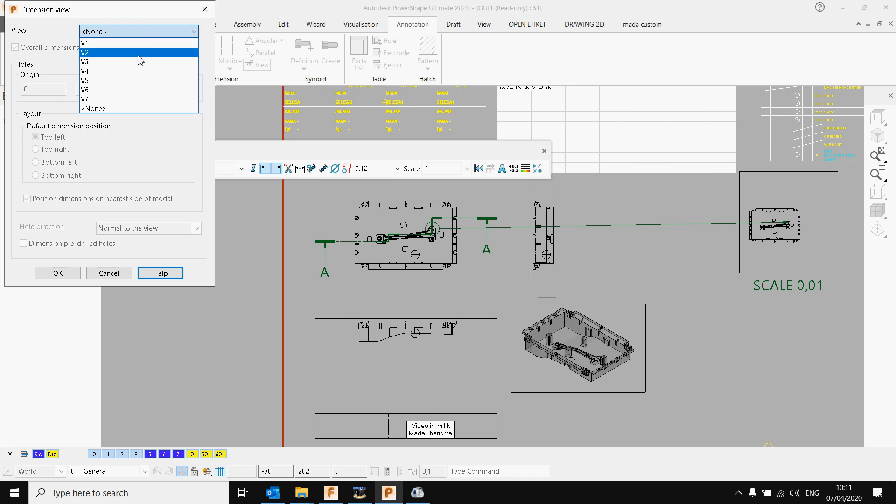
pyautogui.click(140, 52)
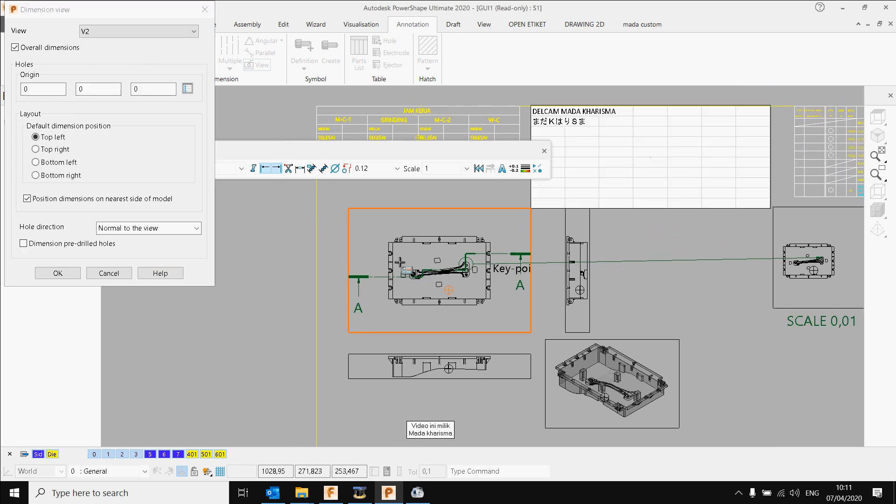
pyautogui.click(140, 227)
pyautogui.click(124, 239)
pyautogui.click(69, 243)
pyautogui.click(58, 273)
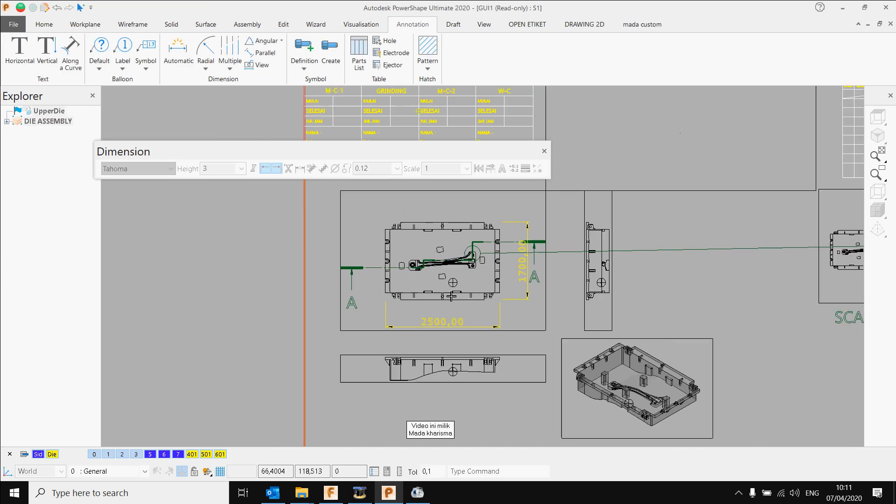
# Add a horizontal dimension in the top view from the end of the bottom ledge to the die's lower outer corner, placed above the overall width dimension.
pyautogui.scroll(-3, 452, 296)
pyautogui.scroll(4, 390, 275)
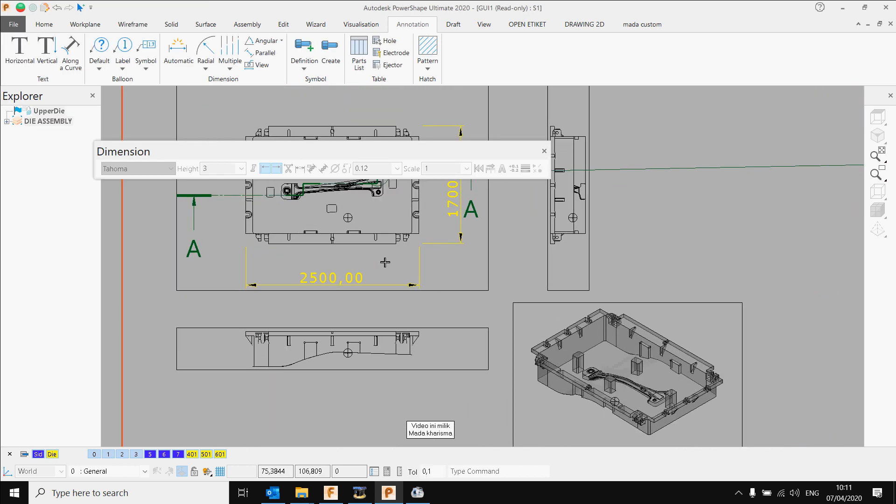
pyautogui.scroll(3, 385, 262)
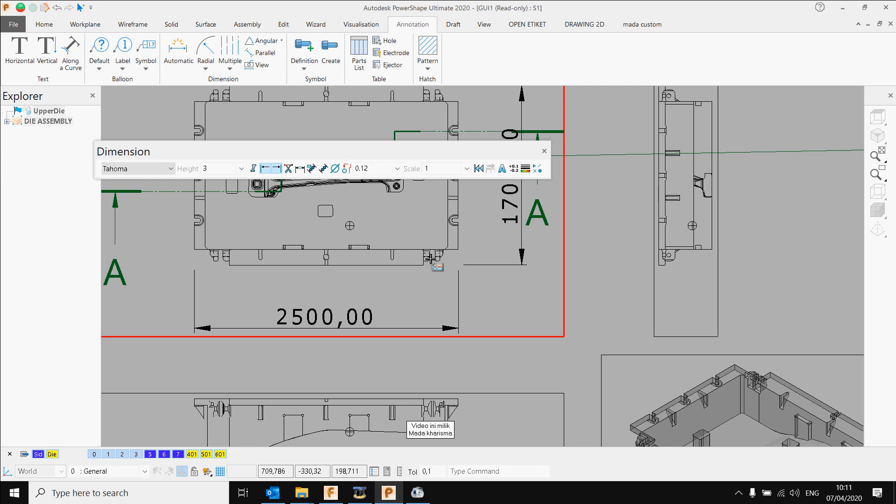
pyautogui.click(425, 264)
pyautogui.click(458, 250)
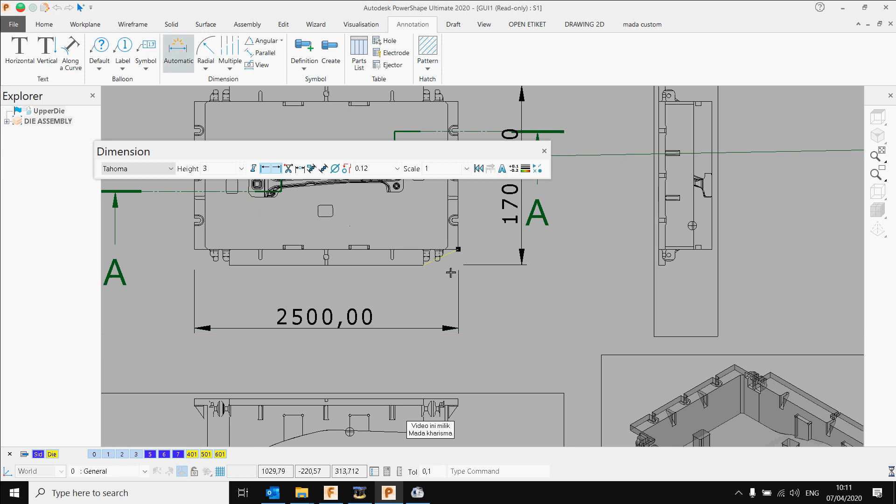
pyautogui.click(443, 295)
pyautogui.scroll(-5, 543, 310)
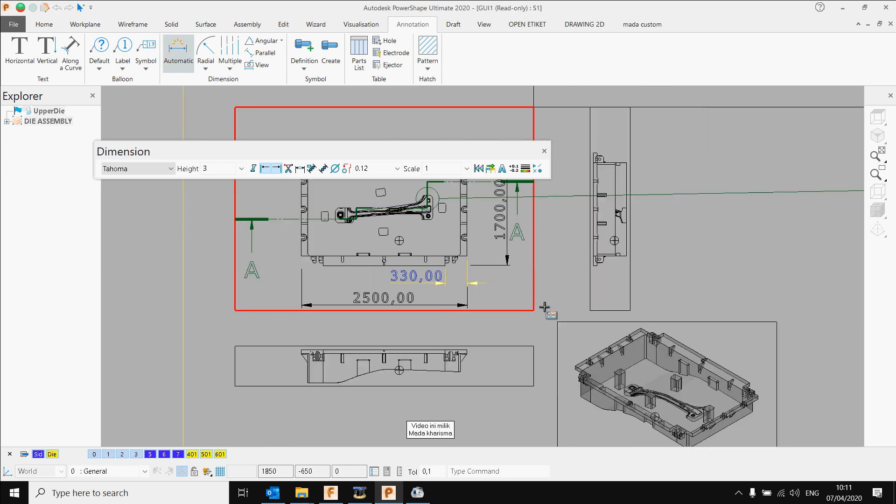
pyautogui.keyDown('shift'); pyautogui.moveTo(583, 321); pyautogui.dragTo(504, 278, button='middle'); pyautogui.keyUp('shift')
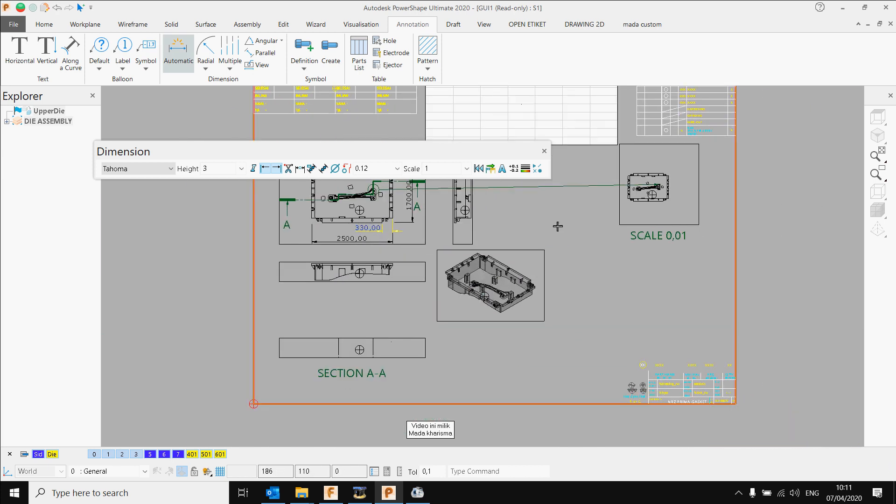
pyautogui.moveTo(570, 244)
pyautogui.keyDown('shift'); pyautogui.mouseDown(button='middle')
pyautogui.moveTo(516, 272)
pyautogui.moveTo(512, 288)
pyautogui.mouseUp(button='middle'); pyautogui.keyUp('shift')
pyautogui.click(460, 25)
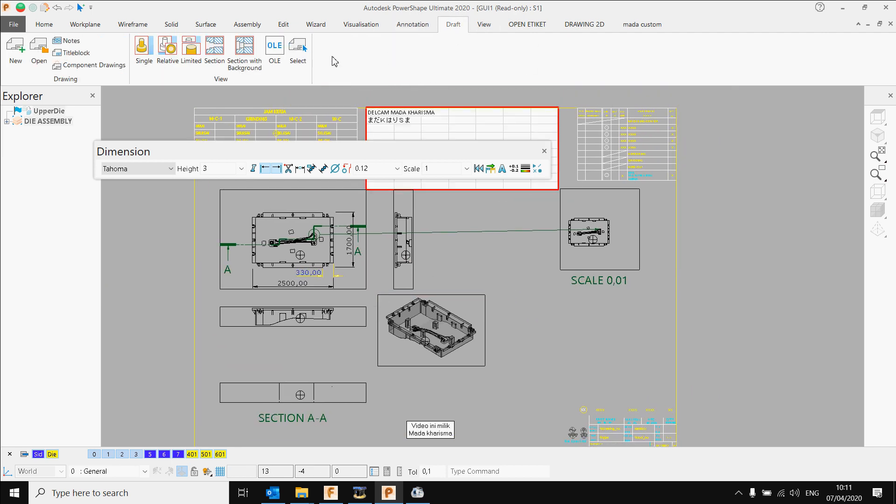
pyautogui.click(281, 51)
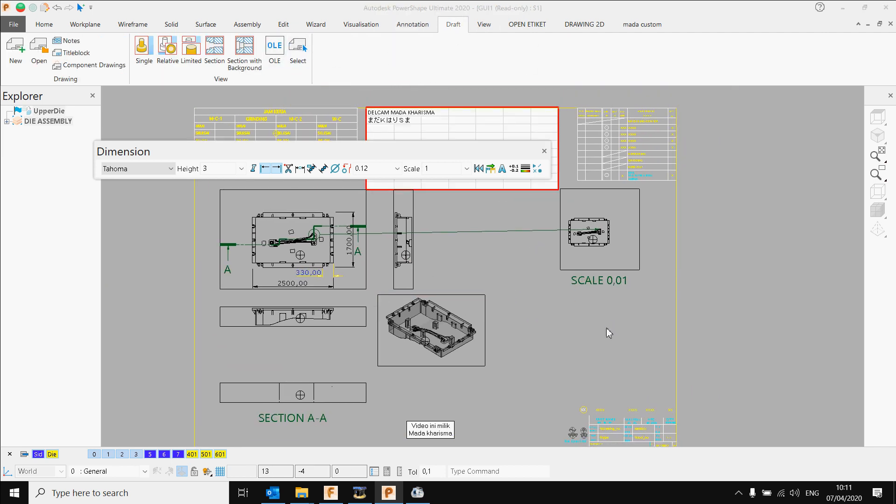
pyautogui.click(546, 205)
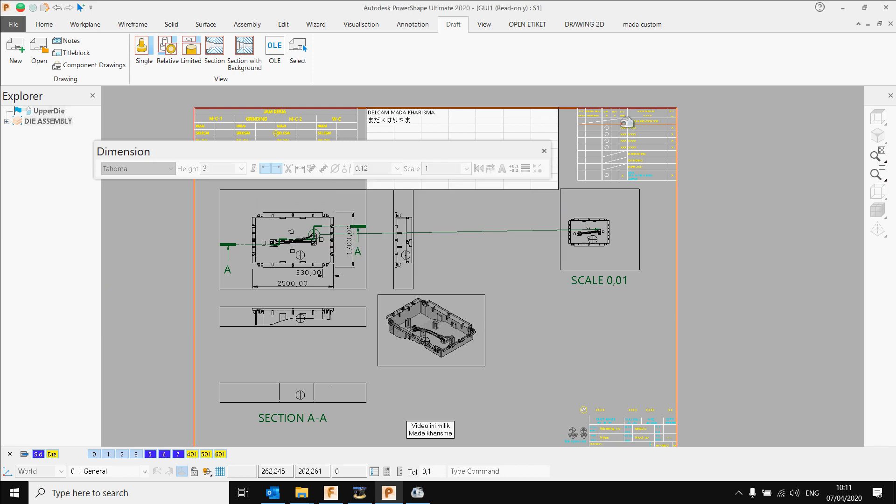
# Replace the drawing number placeholder in the title block with 1234.
pyautogui.keyDown('shift'); pyautogui.moveTo(640, 348); pyautogui.dragTo(651, 312, button='middle'); pyautogui.keyUp('shift')
pyautogui.scroll(5, 643, 327)
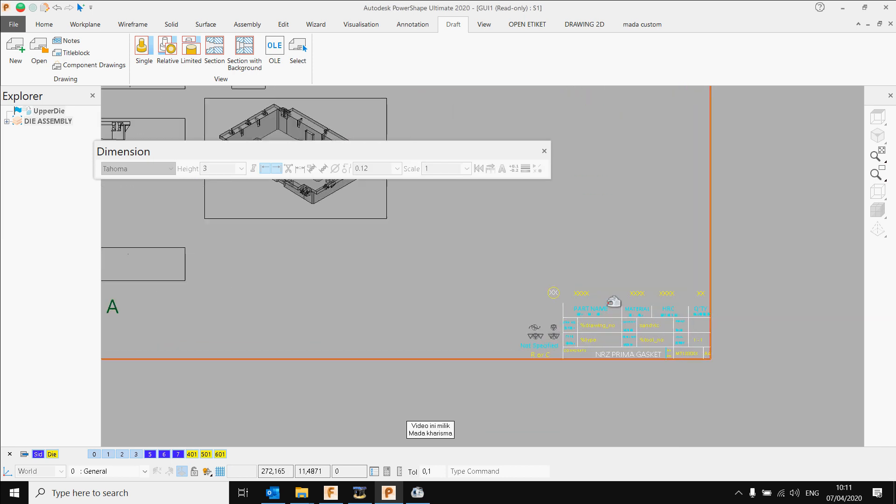
pyautogui.scroll(1, 633, 347)
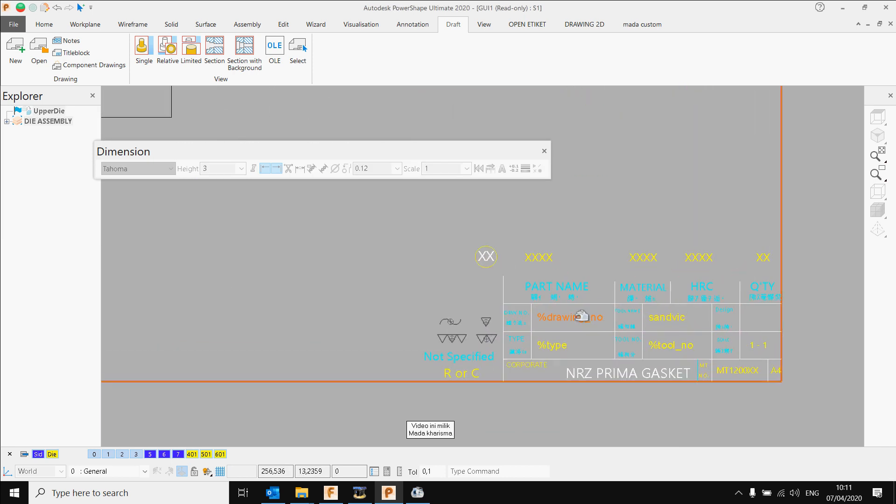
pyautogui.click(544, 151)
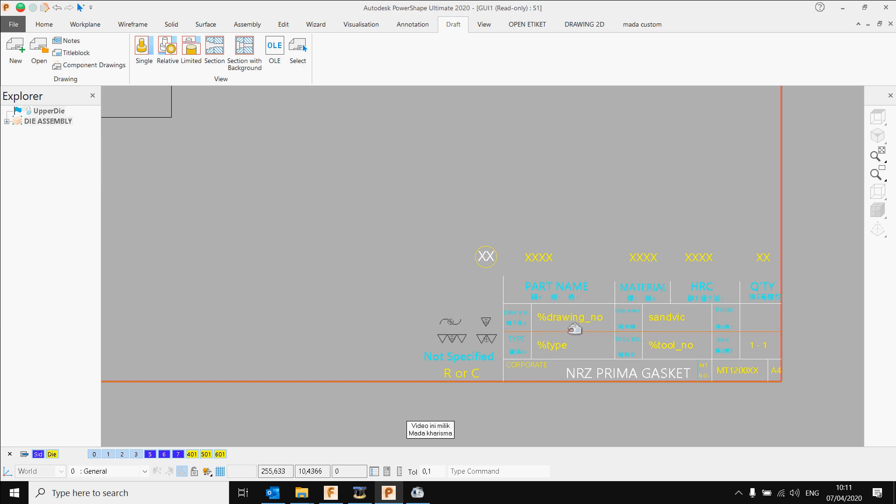
pyautogui.scroll(2, 572, 328)
pyautogui.doubleClick(605, 314)
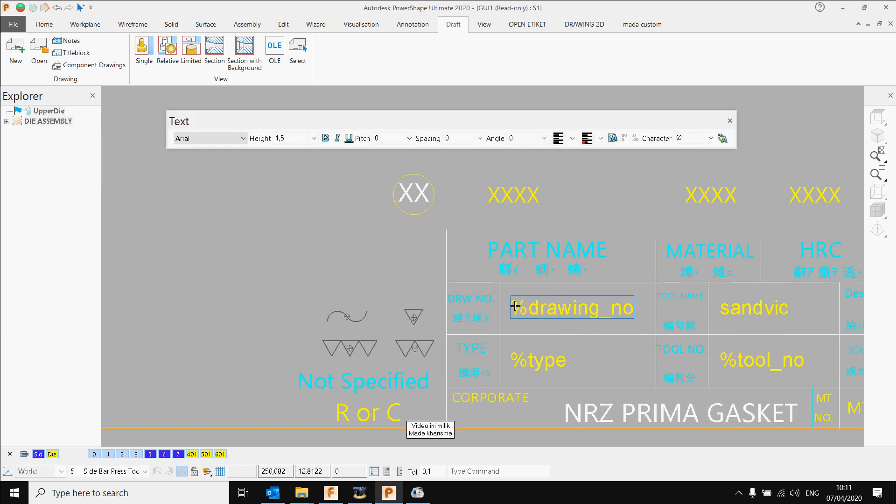
pyautogui.write('1234')
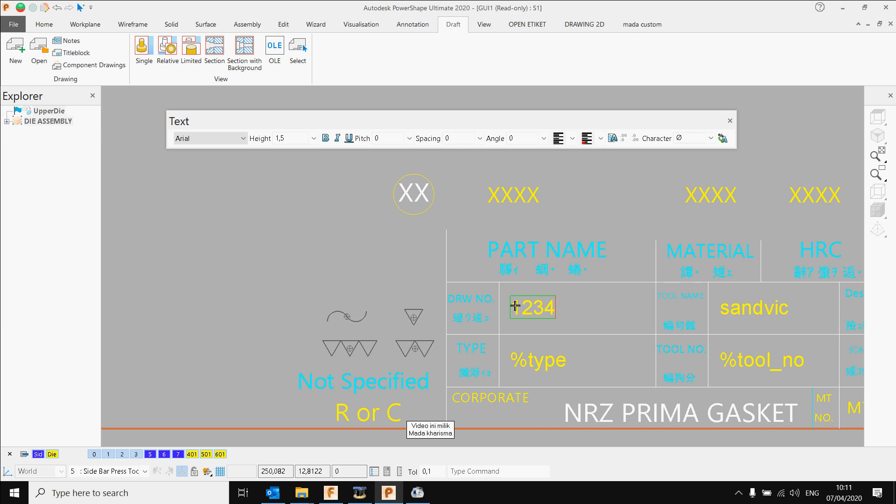
# Fill in the title block with type raugh and tool name delcam, and finish the text editing.
pyautogui.doubleClick(560, 366)
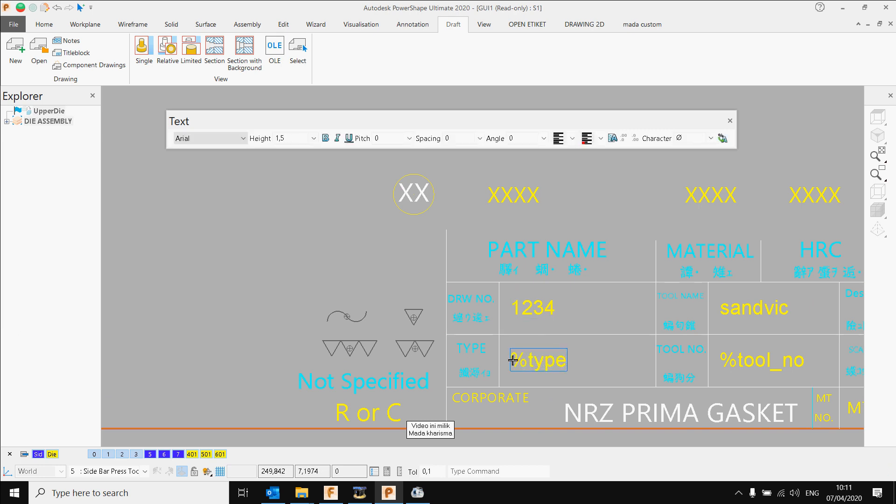
pyautogui.write('m')
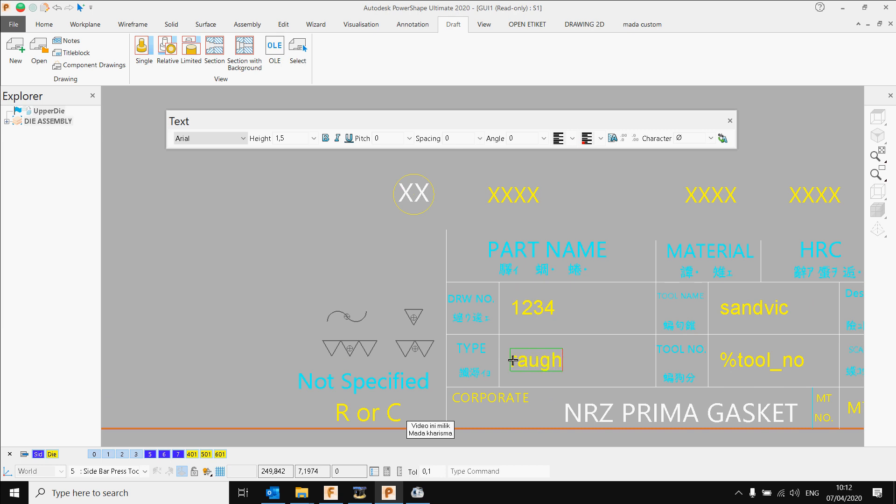
pyautogui.click(786, 312)
pyautogui.doubleClick(788, 311)
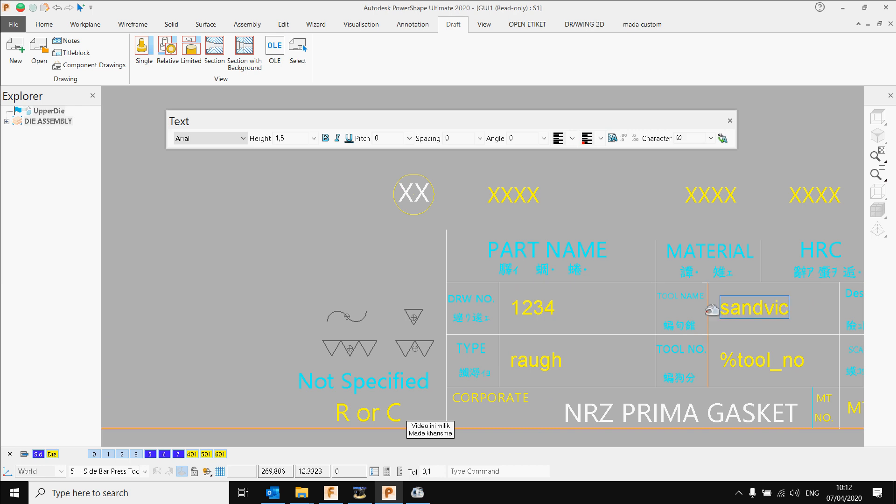
pyautogui.write('delcam')
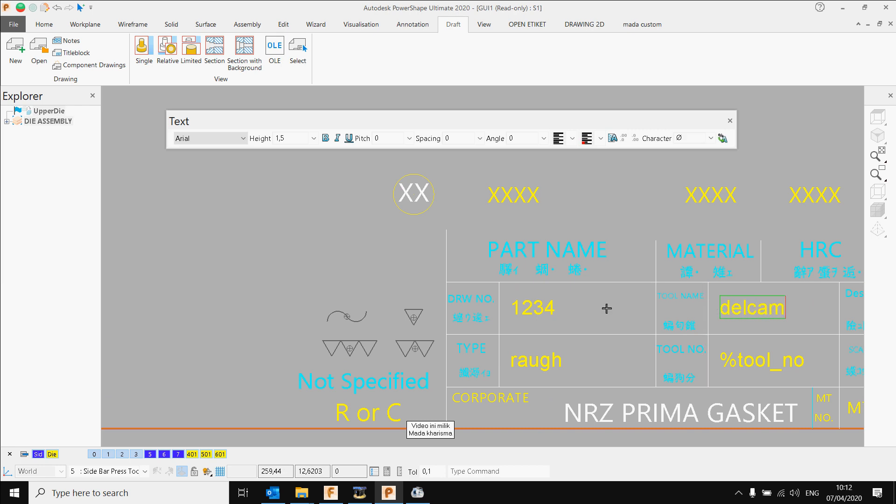
pyautogui.scroll(-6, 606, 308)
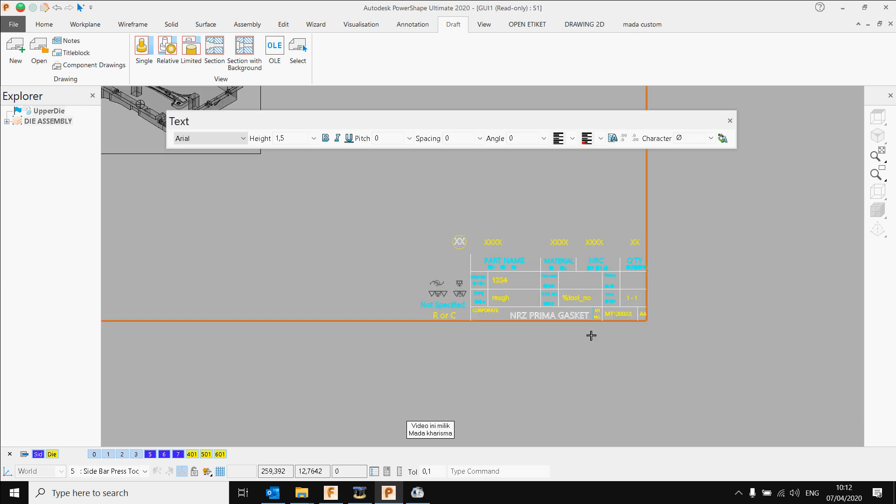
pyautogui.click(729, 122)
pyautogui.scroll(-5, 556, 198)
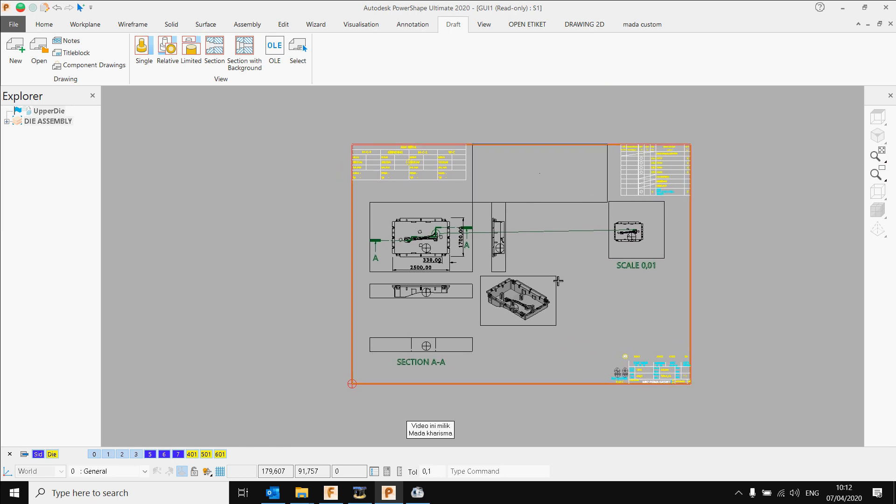
pyautogui.scroll(2, 532, 287)
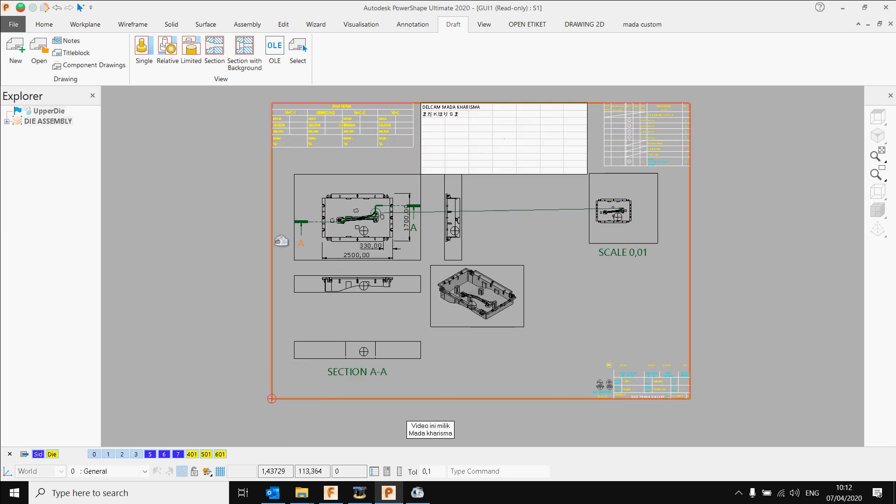
# Print drawing S1 in monochrome with Microsoft Print to PDF and save it to the Desktop as 4.
pyautogui.click(14, 24)
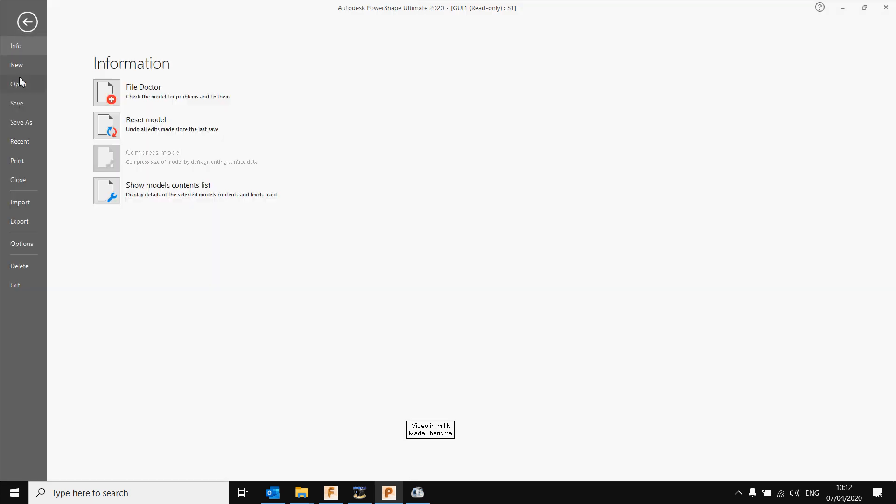
pyautogui.click(25, 162)
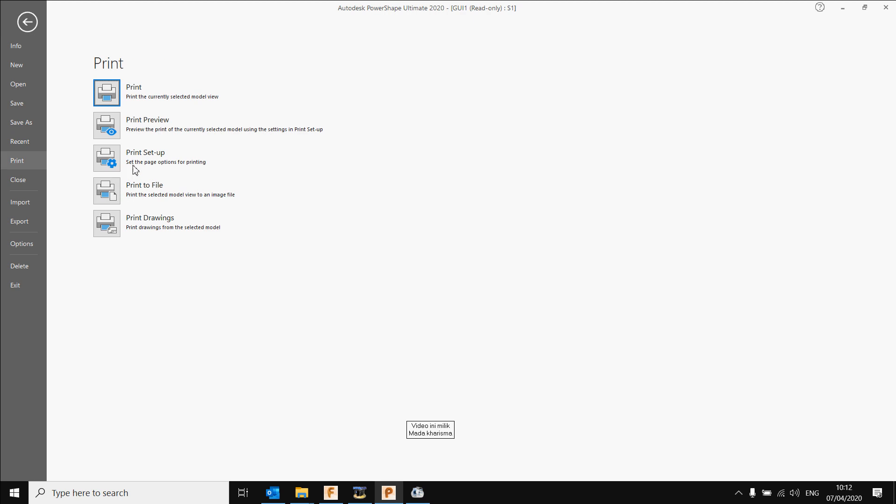
pyautogui.click(107, 227)
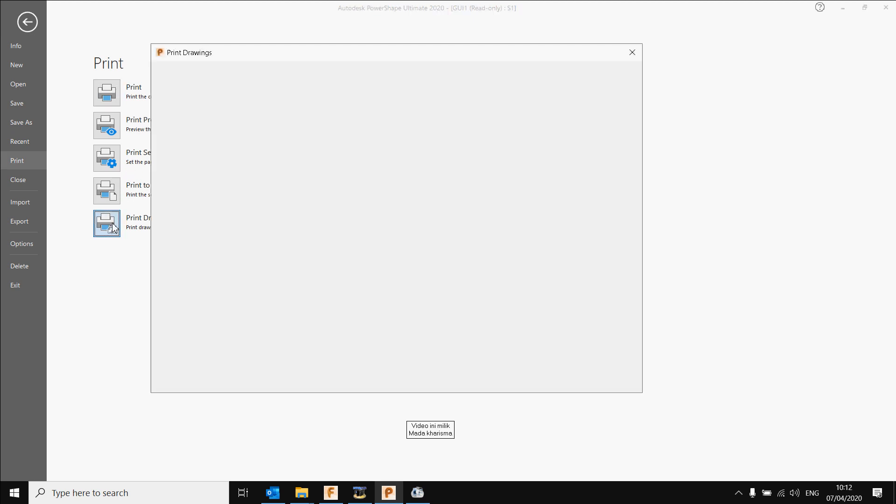
pyautogui.click(168, 163)
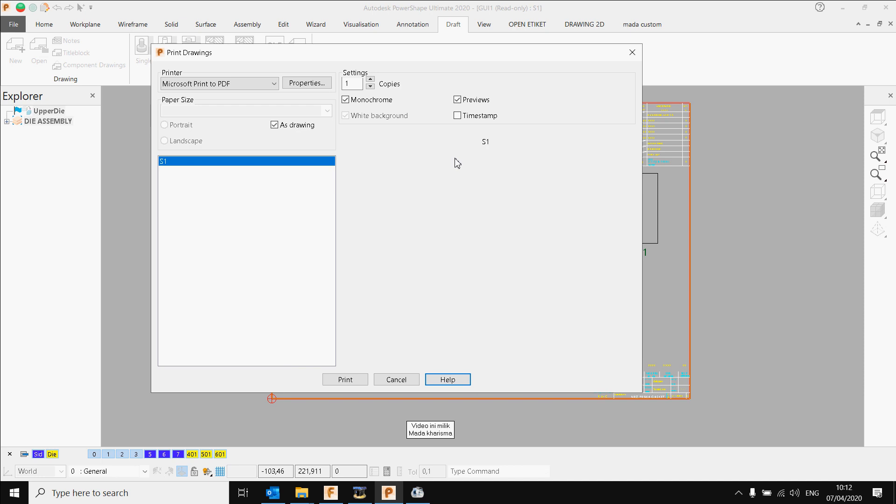
pyautogui.click(213, 162)
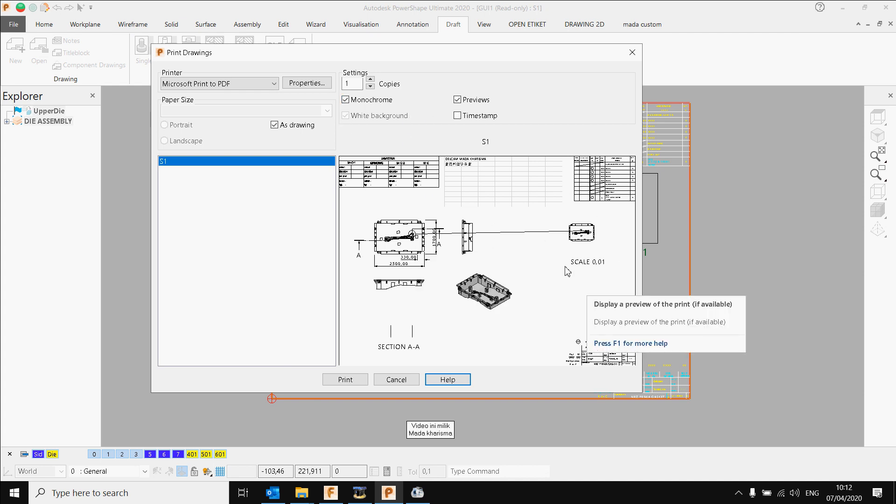
pyautogui.click(209, 85)
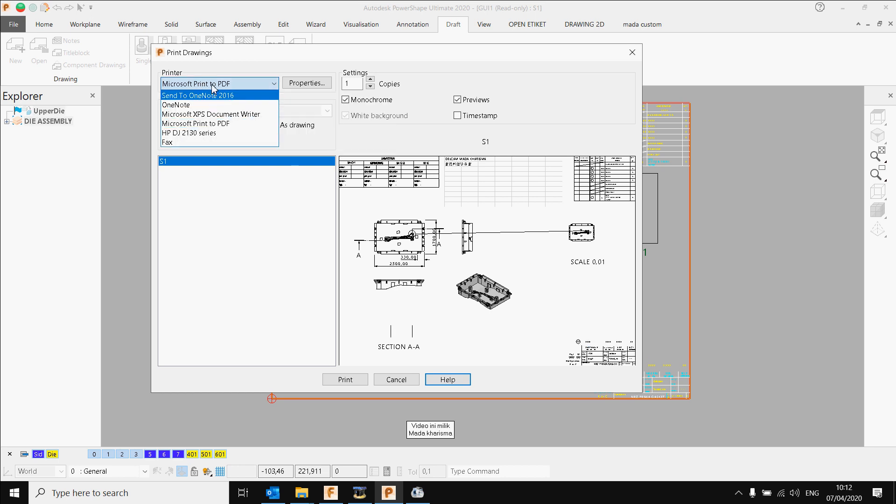
pyautogui.click(214, 86)
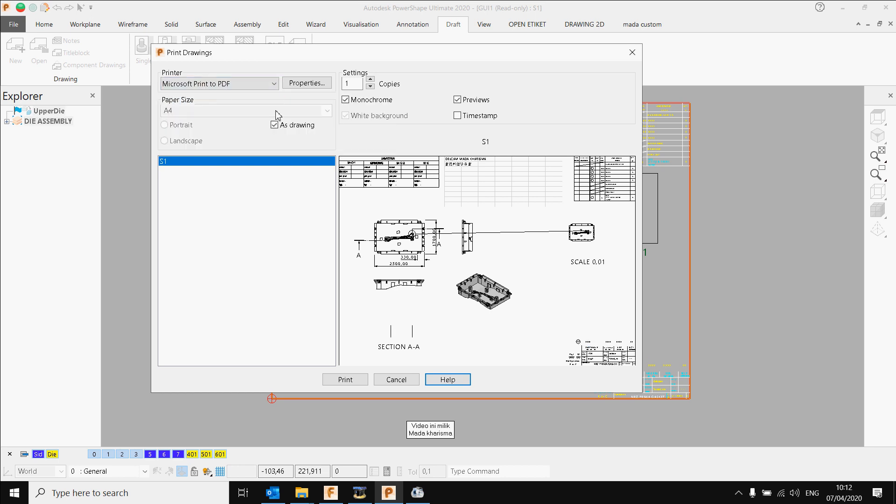
pyautogui.click(355, 382)
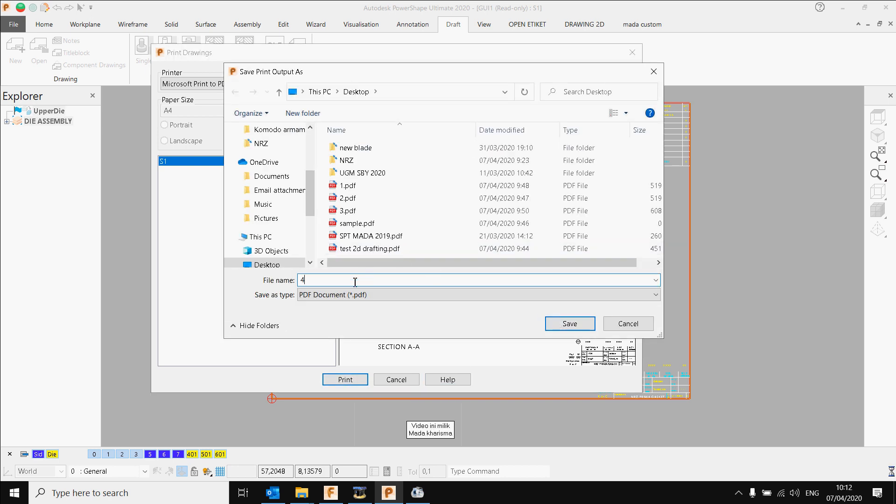
pyautogui.click(580, 326)
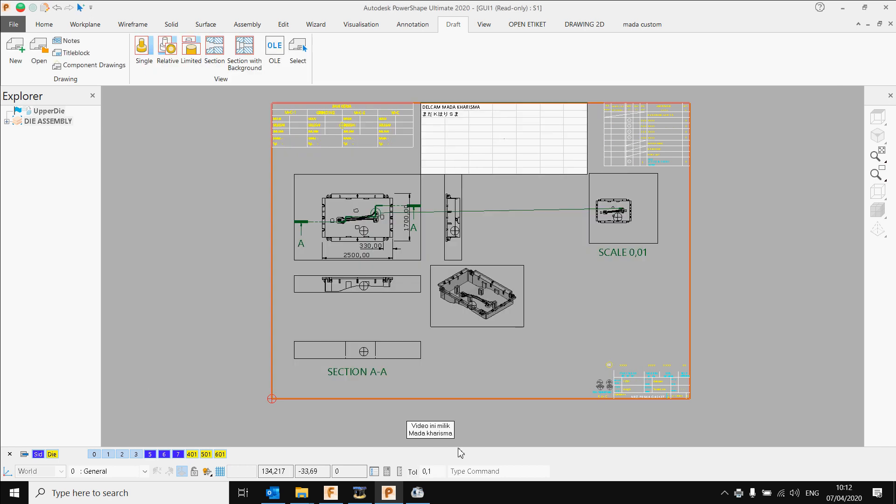
# Switch to File Explorer and open 4.pdf from the Desktop to examine the printed drawing.
pyautogui.moveTo(302, 493)
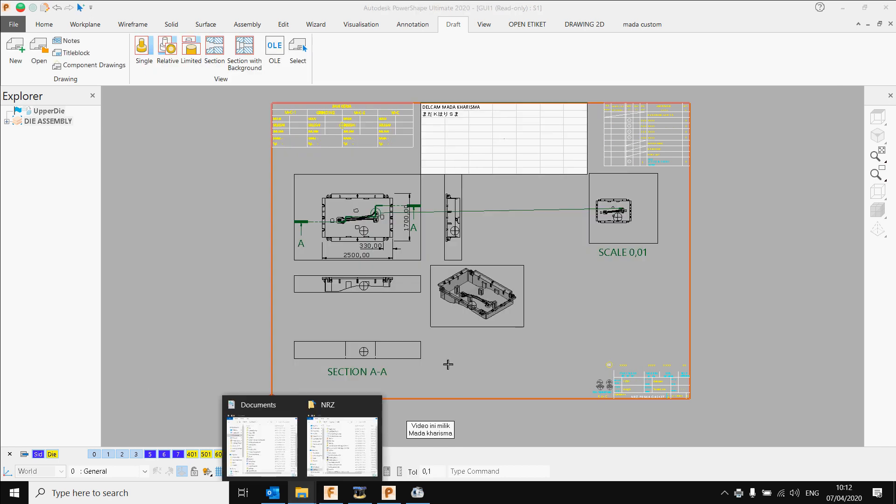
pyautogui.click(280, 436)
pyautogui.click(562, 142)
pyautogui.scroll(-1, 653, 289)
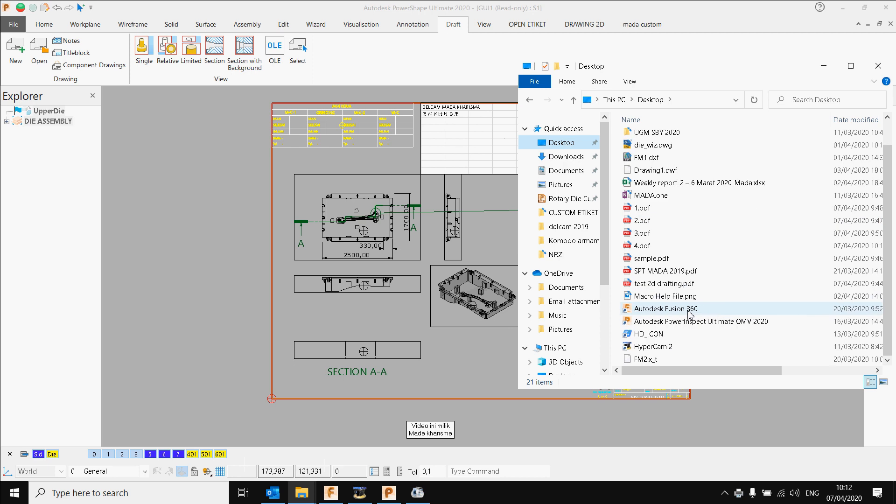
pyautogui.doubleClick(642, 246)
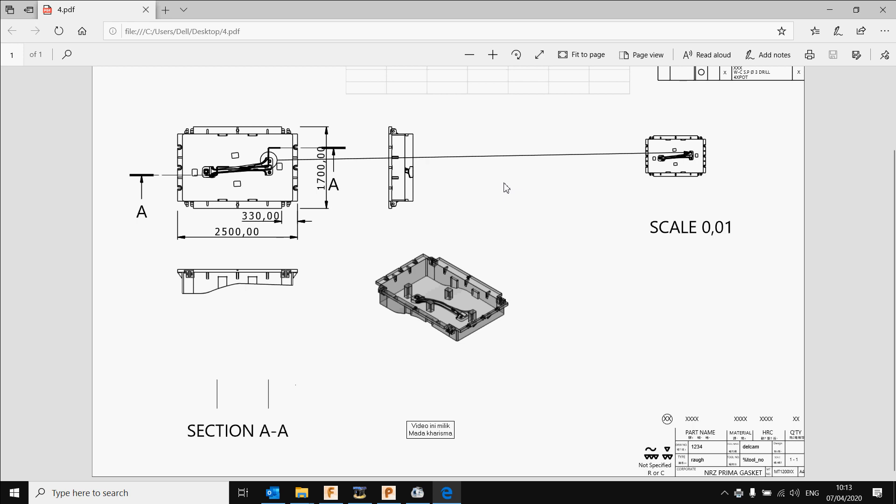
# Examine the title block entries and the overall sheet layout in the printed 4.pdf.
pyautogui.keyDown('ctrl'); pyautogui.scroll(8, 646, 356); pyautogui.keyUp('ctrl')
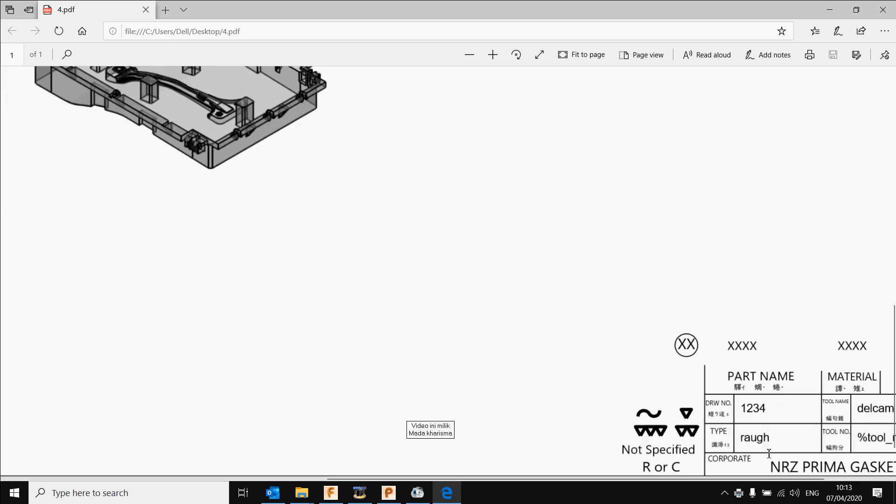
pyautogui.keyDown('ctrl'); pyautogui.scroll(2, 653, 368); pyautogui.keyUp('ctrl')
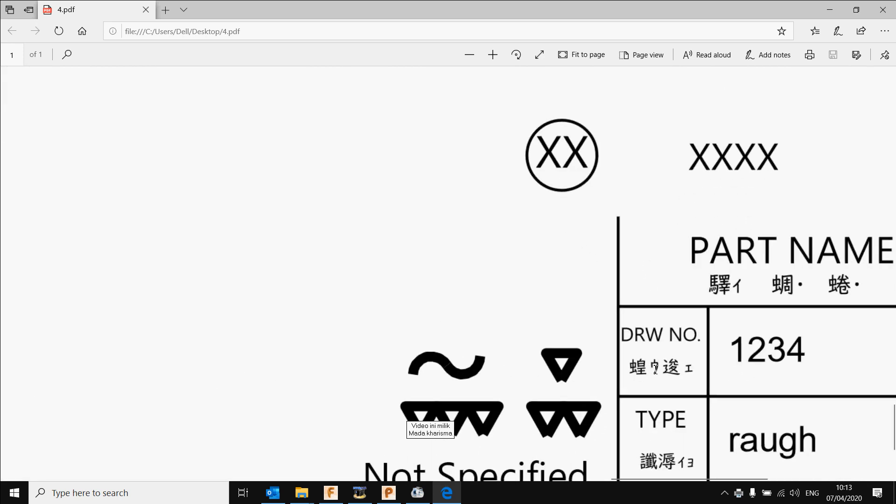
pyautogui.keyDown('ctrl'); pyautogui.scroll(-4, 656, 369); pyautogui.keyUp('ctrl')
pyautogui.keyDown('ctrl'); pyautogui.scroll(-5, 648, 366); pyautogui.keyUp('ctrl')
pyautogui.keyDown('ctrl'); pyautogui.scroll(4, 418, 197); pyautogui.keyUp('ctrl')
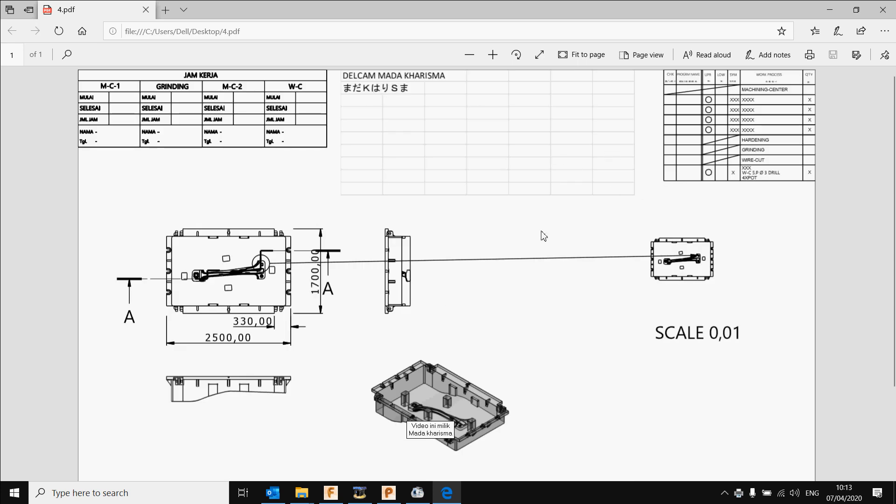
pyautogui.keyDown('ctrl'); pyautogui.scroll(-2, 543, 235); pyautogui.keyUp('ctrl')
# Switch back to PowerShape and examine the title block of drawing S1.
pyautogui.click(829, 10)
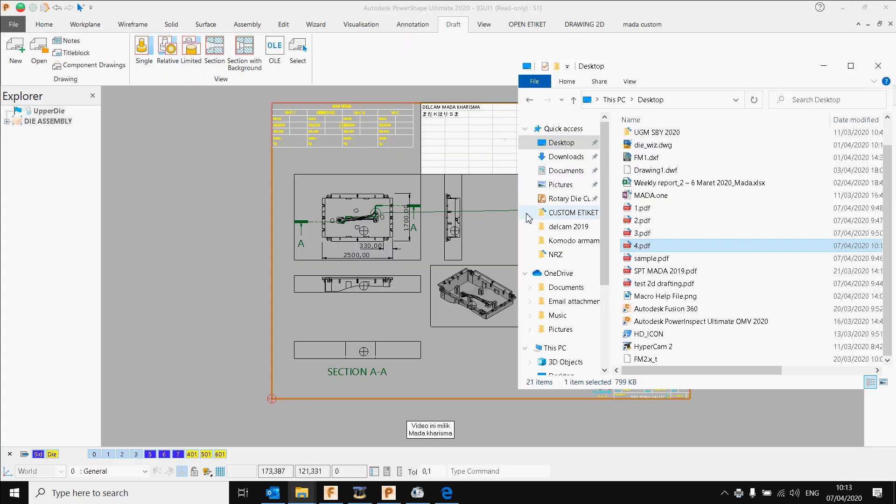
pyautogui.click(823, 66)
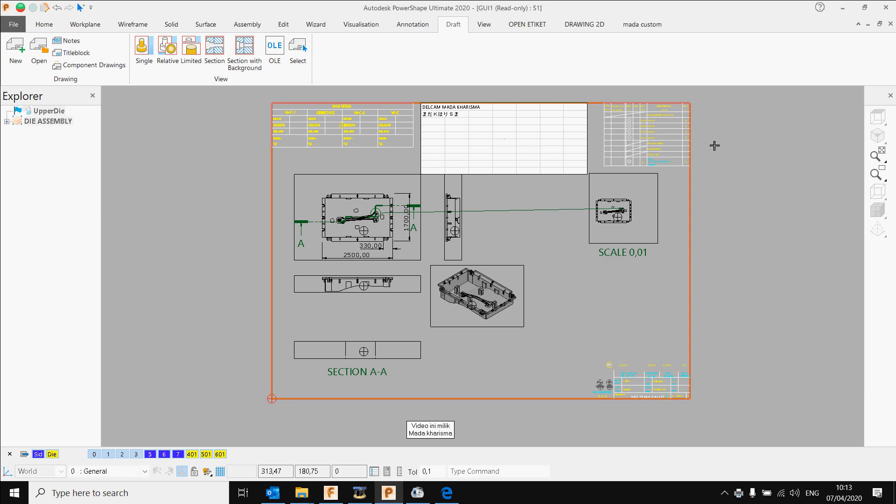
pyautogui.scroll(5, 620, 280)
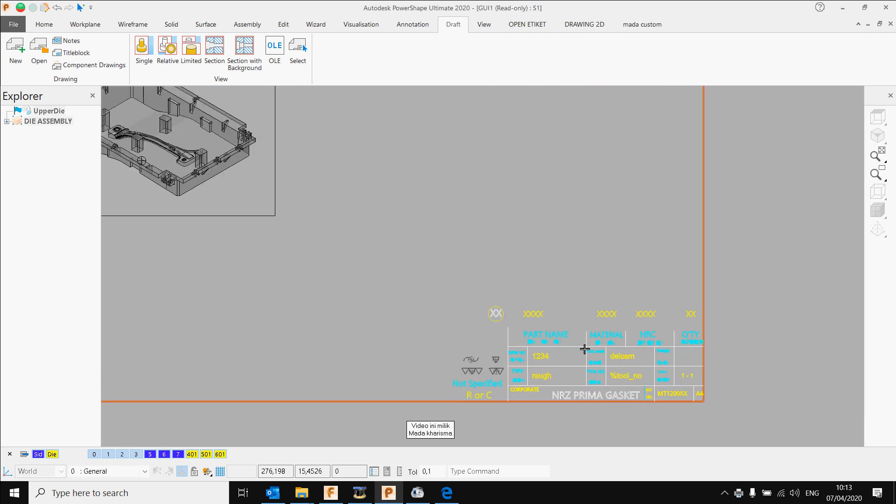
pyautogui.scroll(1, 584, 349)
pyautogui.scroll(3, 548, 370)
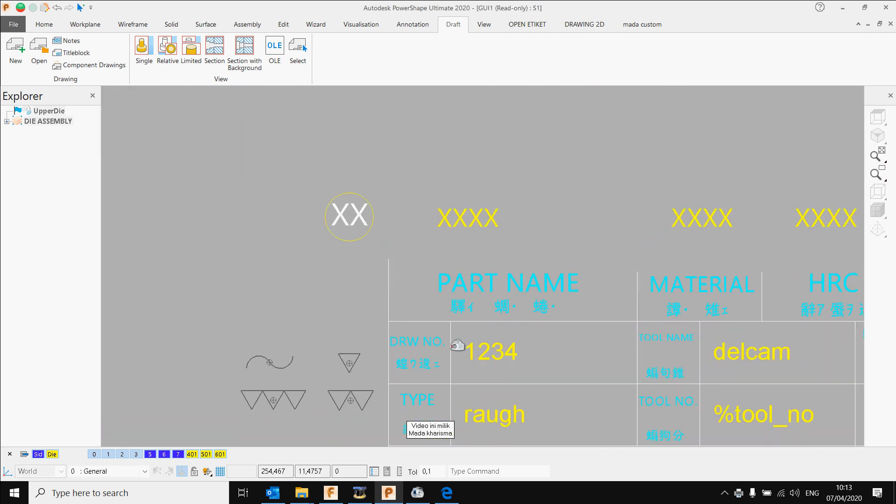
pyautogui.scroll(-6, 628, 353)
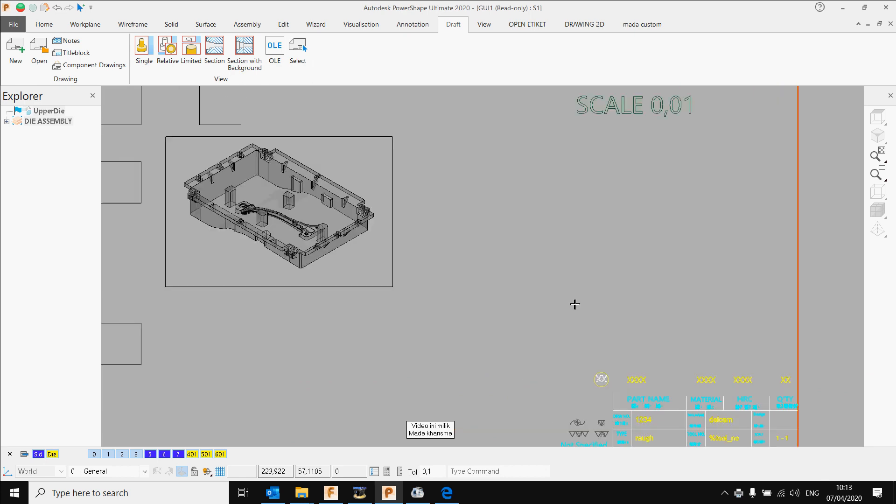
# Open the worksheet embedded in the drawing for editing, enter the author's first name in cell A3, and return to the PowerShape drawing.
pyautogui.keyDown('shift'); pyautogui.moveTo(455, 133); pyautogui.dragTo(626, 387, button='middle'); pyautogui.keyUp('shift')
pyautogui.keyDown('shift'); pyautogui.moveTo(498, 169); pyautogui.dragTo(532, 342, button='middle'); pyautogui.keyUp('shift')
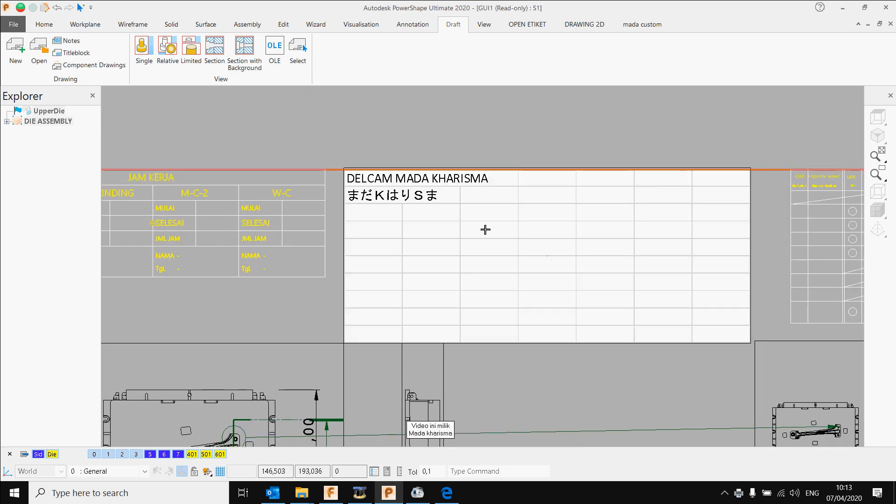
pyautogui.click(523, 233)
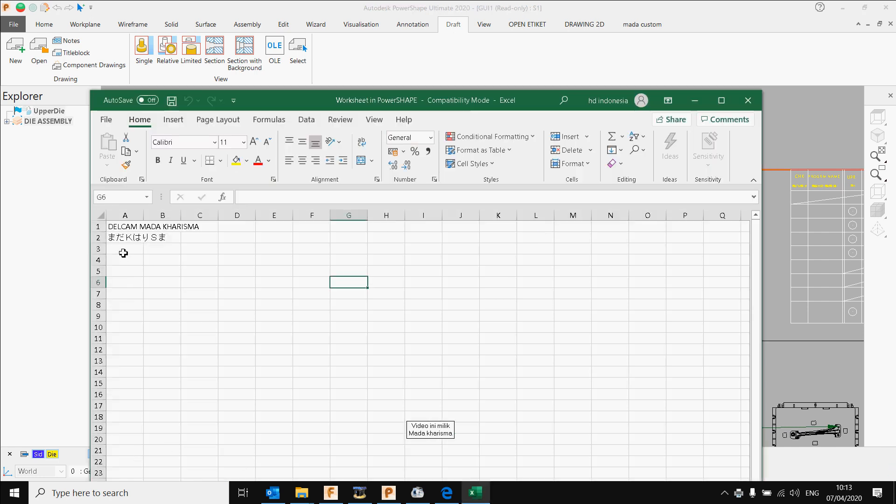
pyautogui.doubleClick(125, 250)
pyautogui.write('mada')
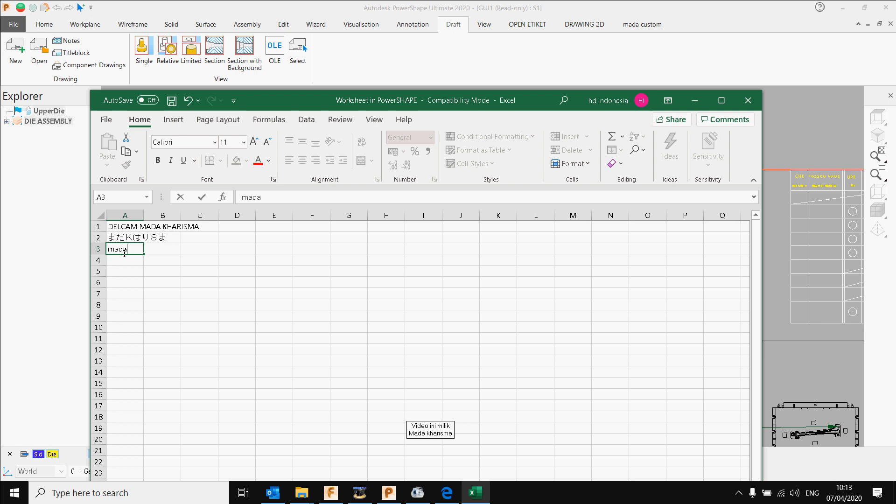
pyautogui.click(137, 274)
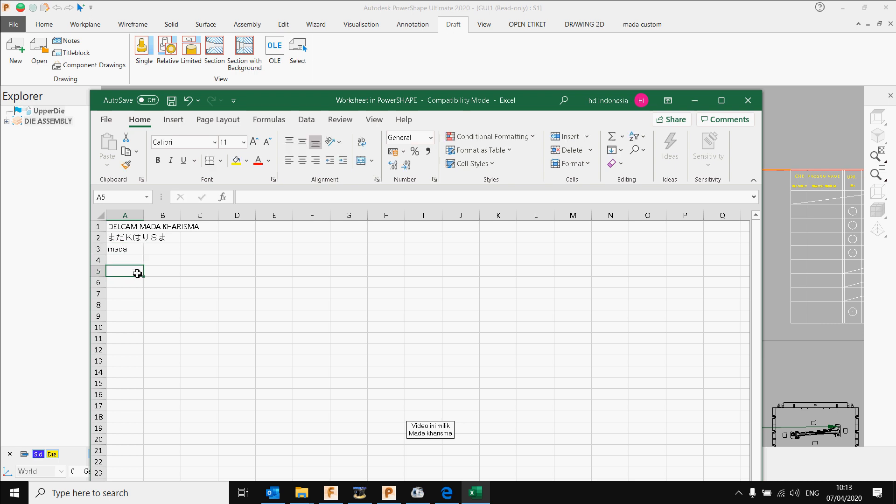
pyautogui.click(705, 102)
pyautogui.scroll(-3, 518, 231)
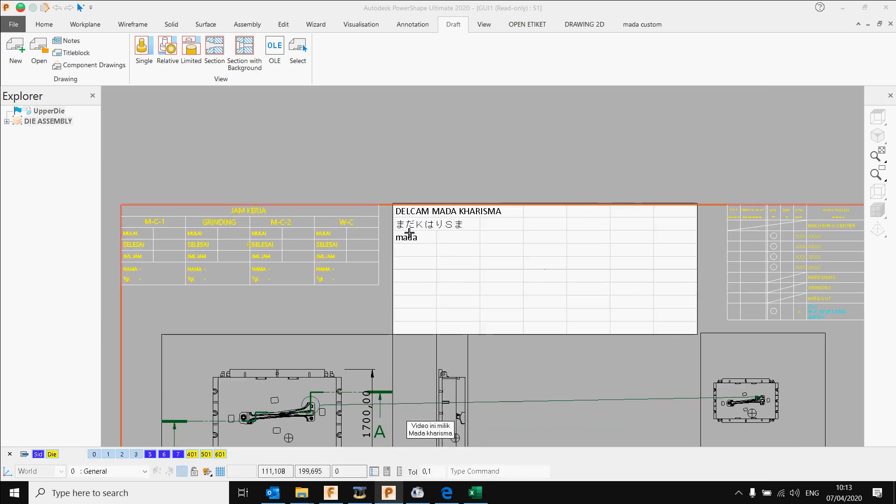
pyautogui.scroll(-5, 401, 236)
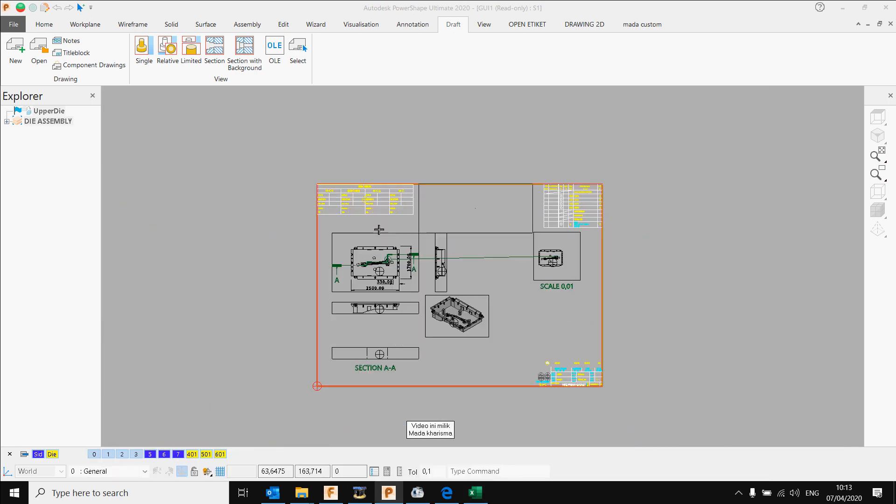
pyautogui.scroll(3, 433, 283)
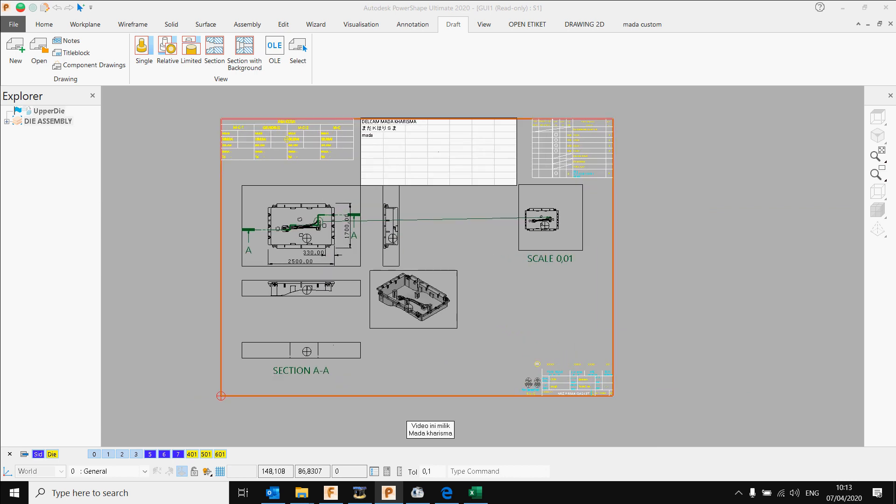